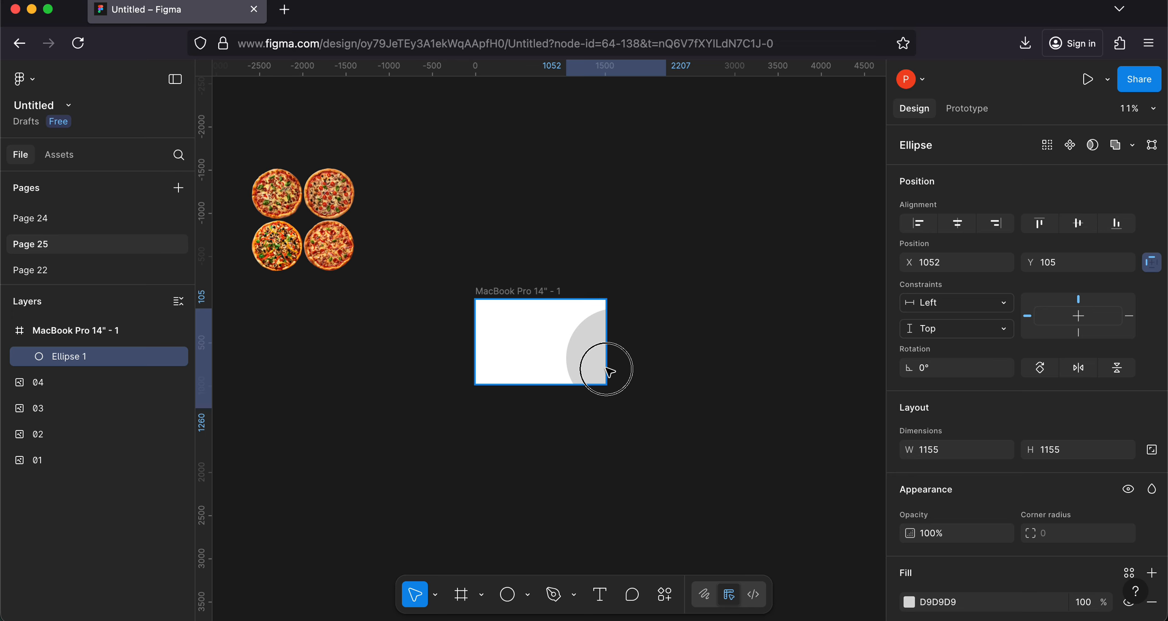
Step: Move the grey circle out of the MacBook frame to the empty canvas below the pizza images, keeping the rulers shown
{"action": "left_click_drag", "start_coordinate": [610, 371], "coordinate": [303, 411]}
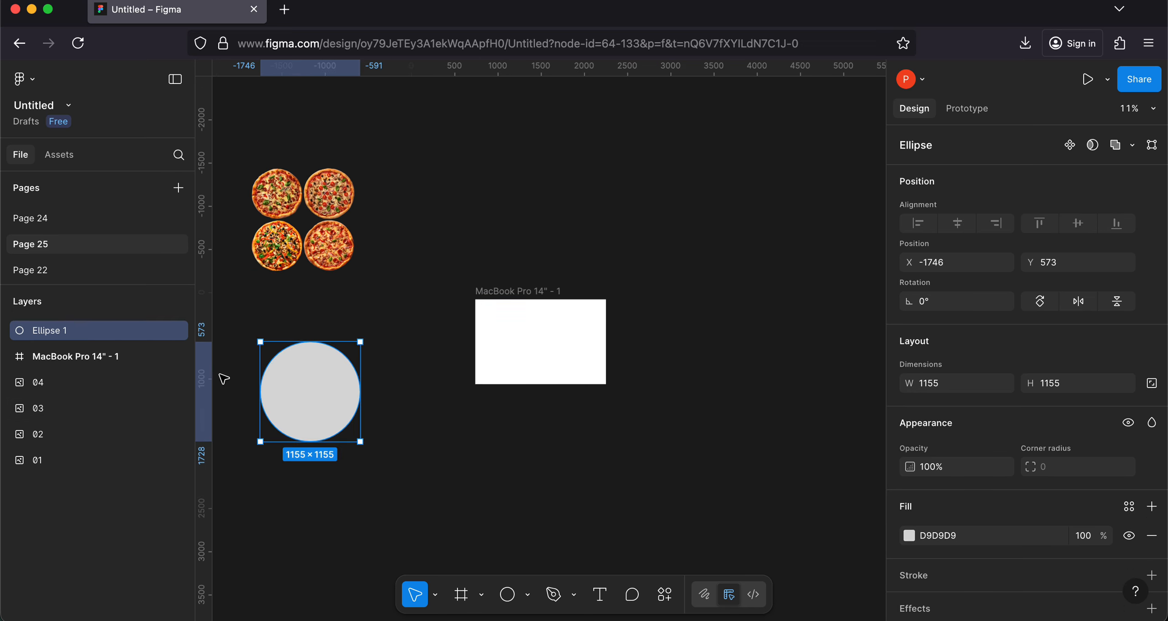
{"action": "key", "text": "shift+r"}
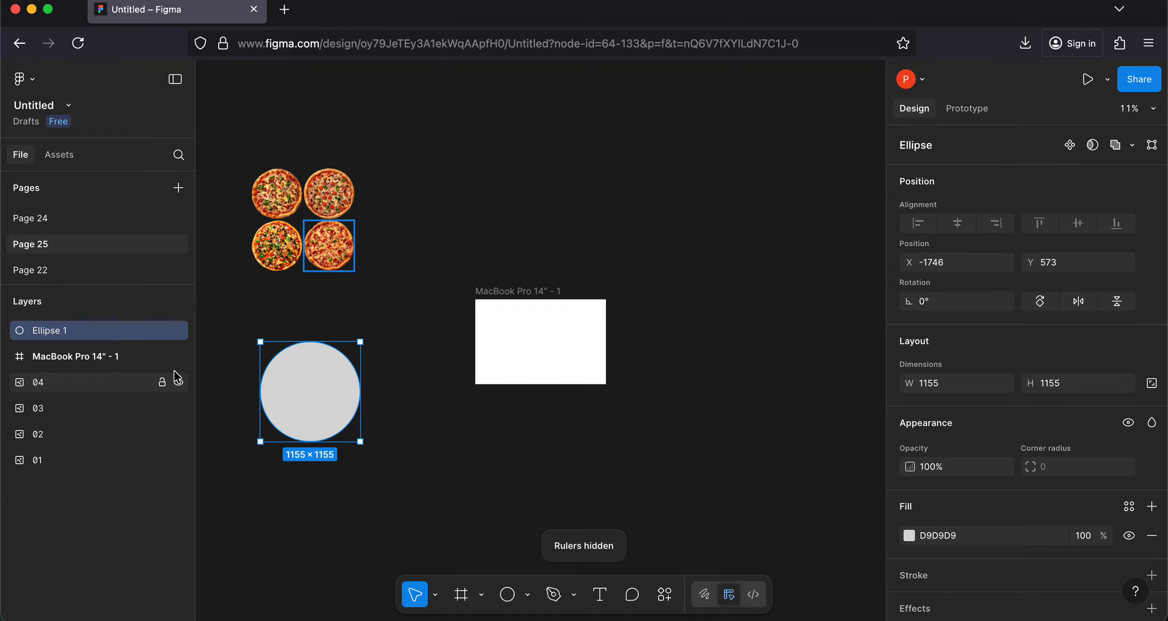
{"action": "key", "text": "shift+r"}
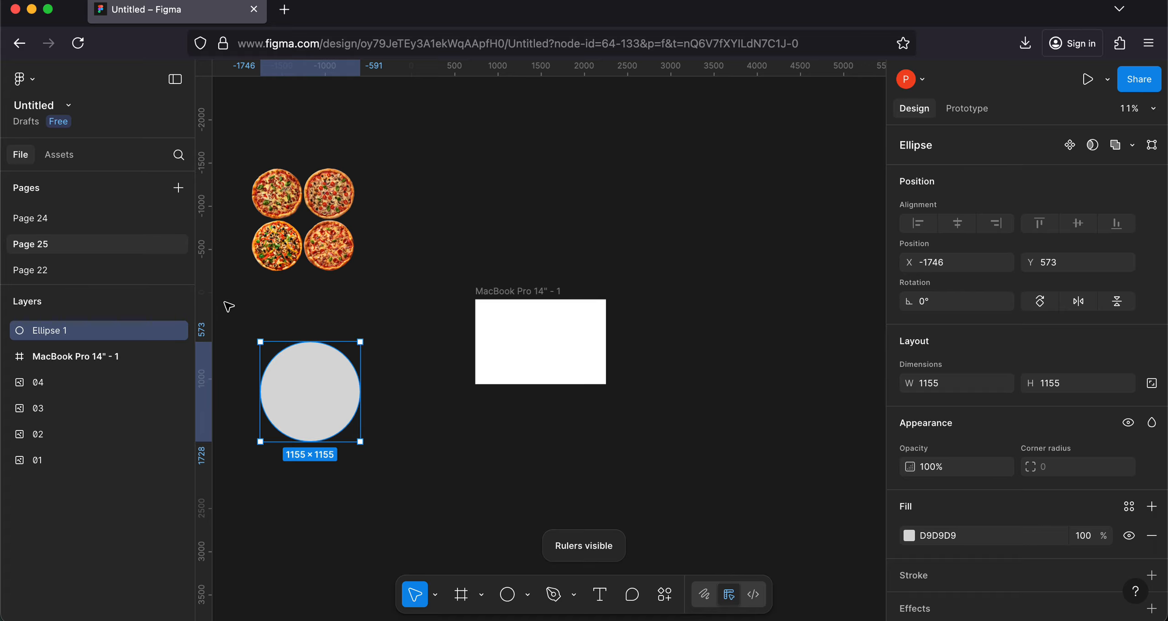
Step: Add ruler guides along the circle's edges at X -1746 and -591, Y 573 and 1728, and through its centre at X -1169, Y 1151
{"action": "left_click_drag", "start_coordinate": [209, 302], "coordinate": [260, 304]}
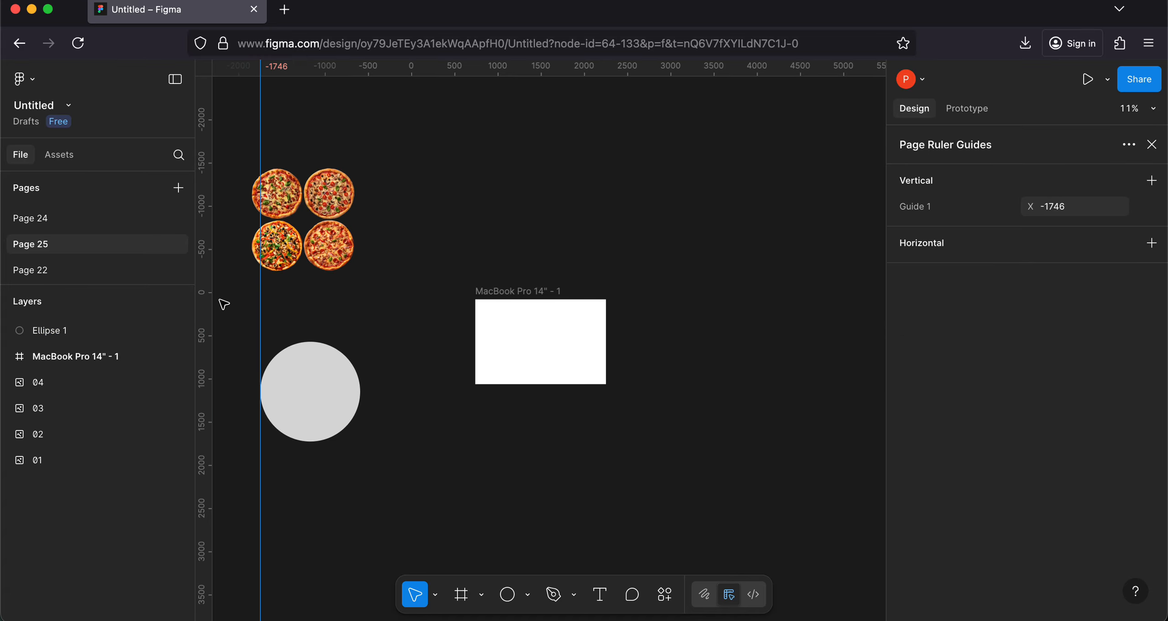
{"action": "left_click", "coordinate": [308, 80]}
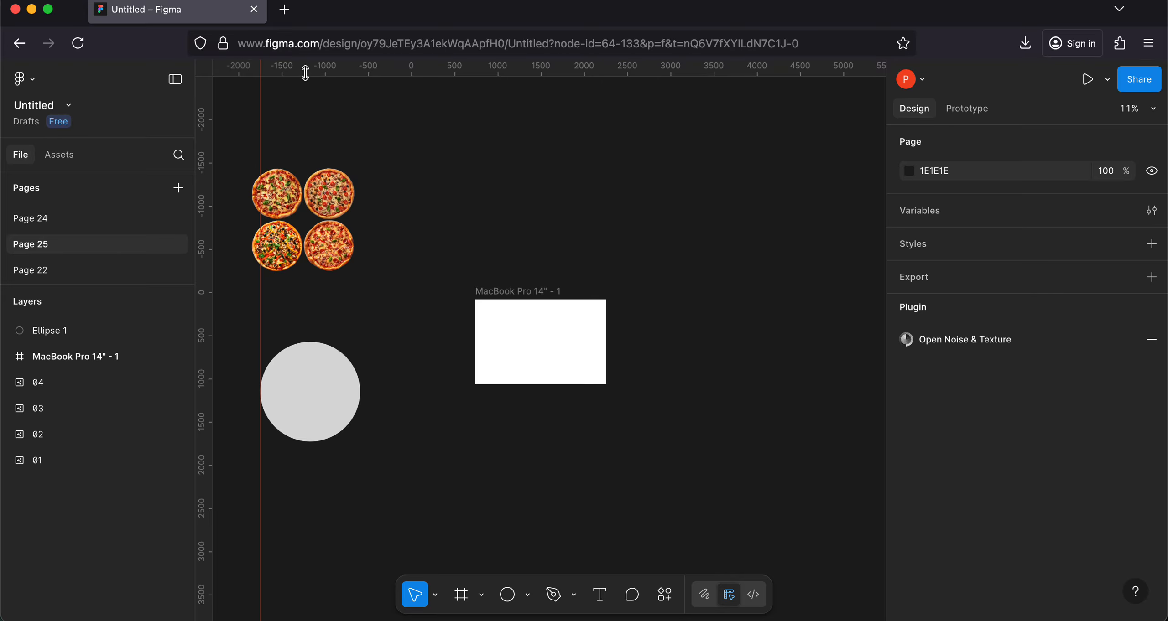
{"action": "left_click_drag", "start_coordinate": [305, 73], "coordinate": [315, 341]}
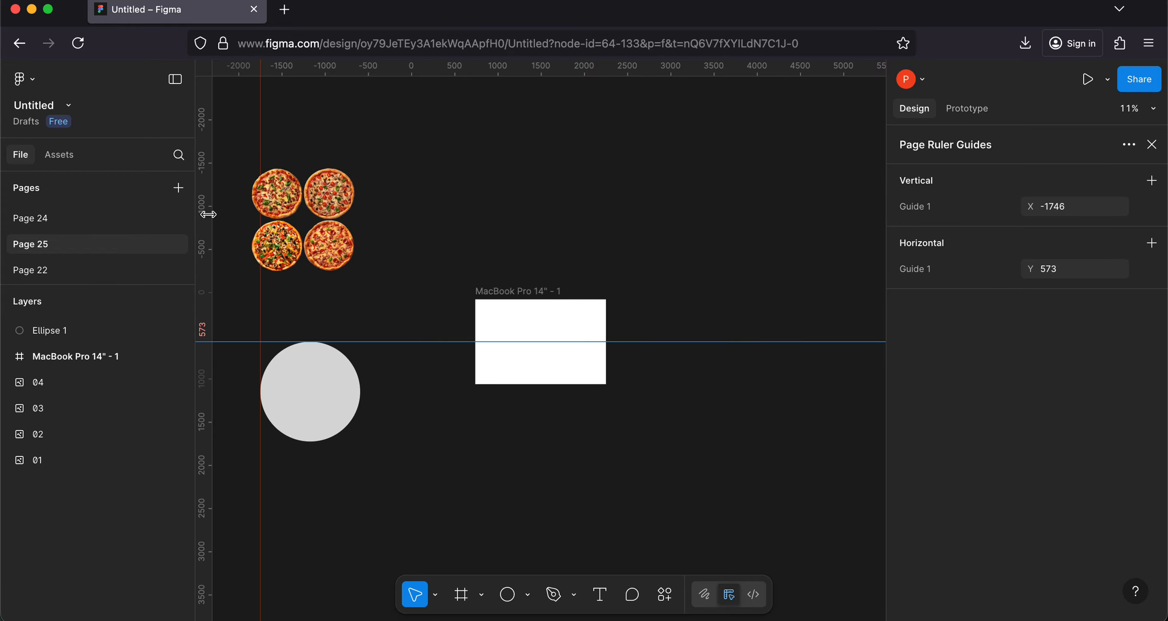
{"action": "left_click_drag", "start_coordinate": [210, 215], "coordinate": [360, 266]}
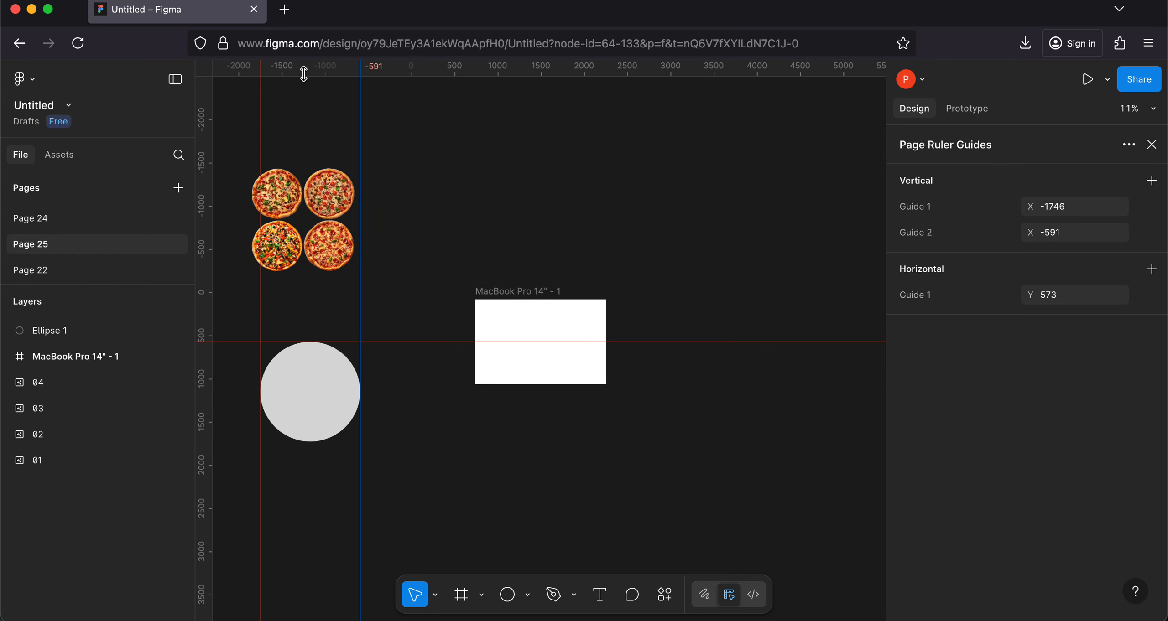
{"action": "left_click_drag", "start_coordinate": [304, 73], "coordinate": [321, 441]}
{"action": "left_click_drag", "start_coordinate": [210, 401], "coordinate": [314, 399]}
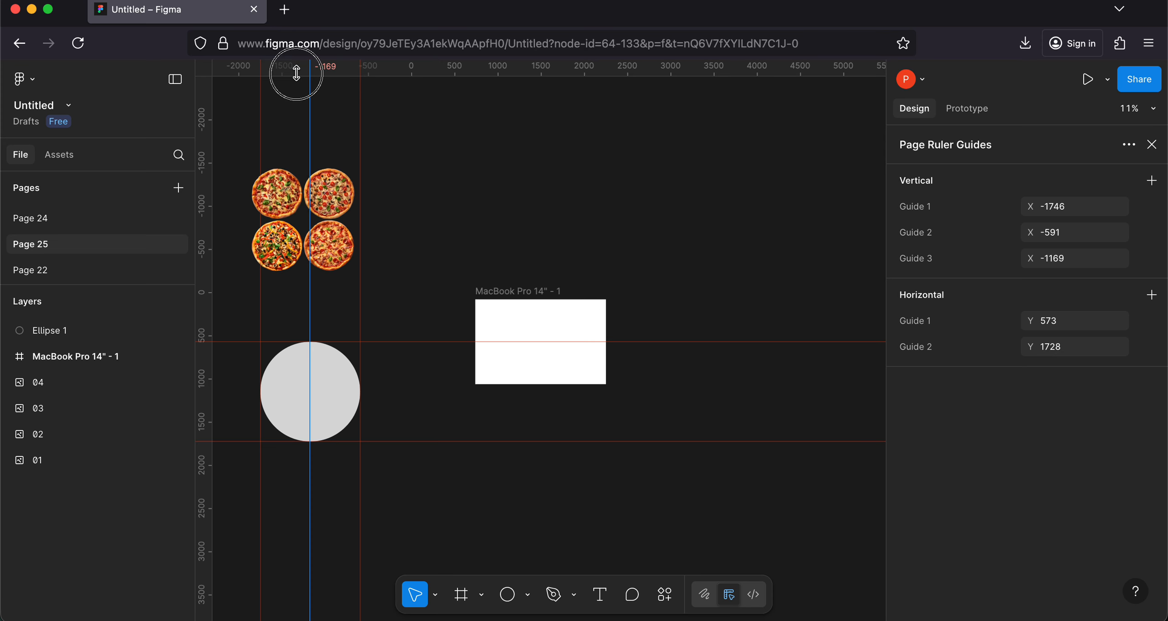
{"action": "left_click_drag", "start_coordinate": [297, 73], "coordinate": [304, 393]}
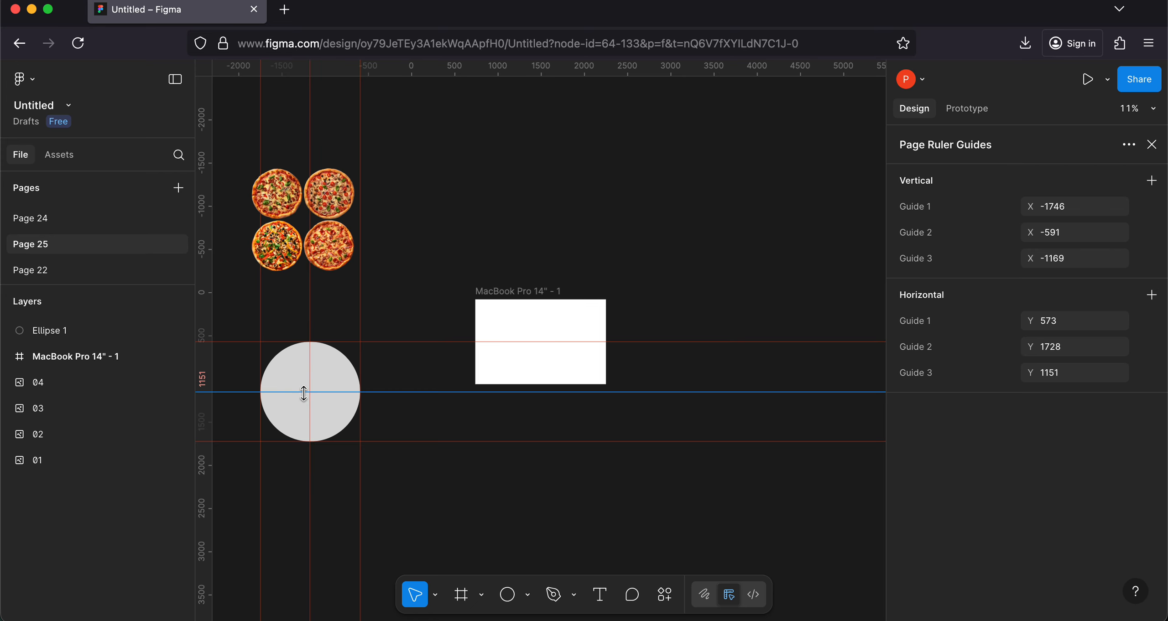
Step: Duplicate the four pizza images and place the copies to the right of the originals, above the MacBook frame
{"action": "scroll", "coordinate": [339, 315], "scroll_direction": "up", "scroll_amount": 5, "text": "ctrl"}
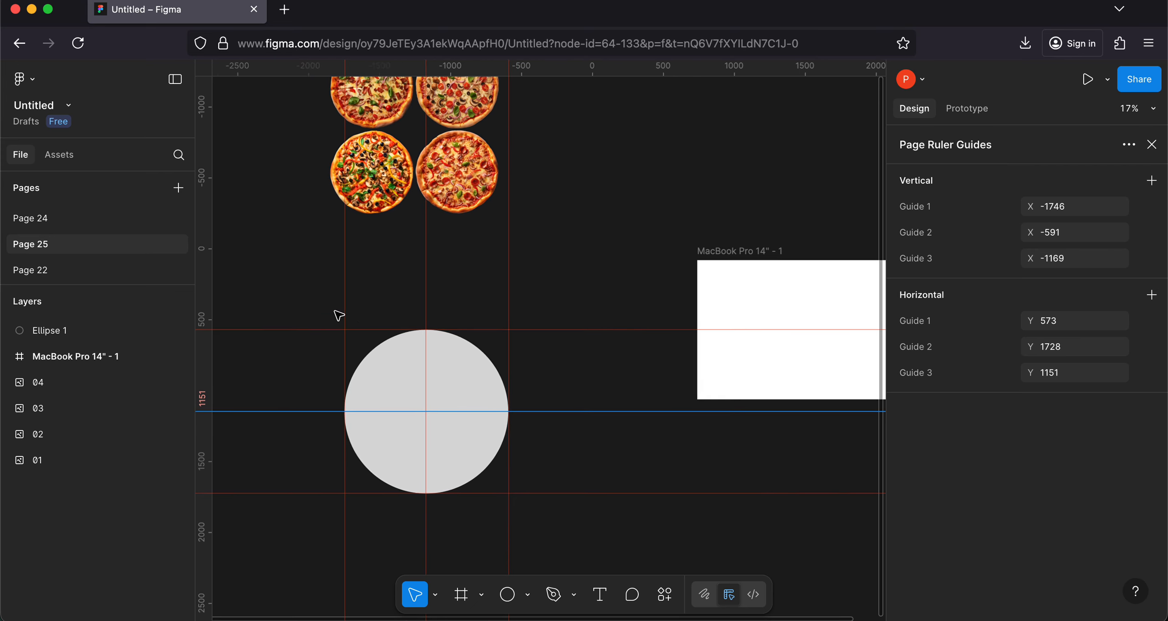
{"action": "left_click", "coordinate": [363, 182]}
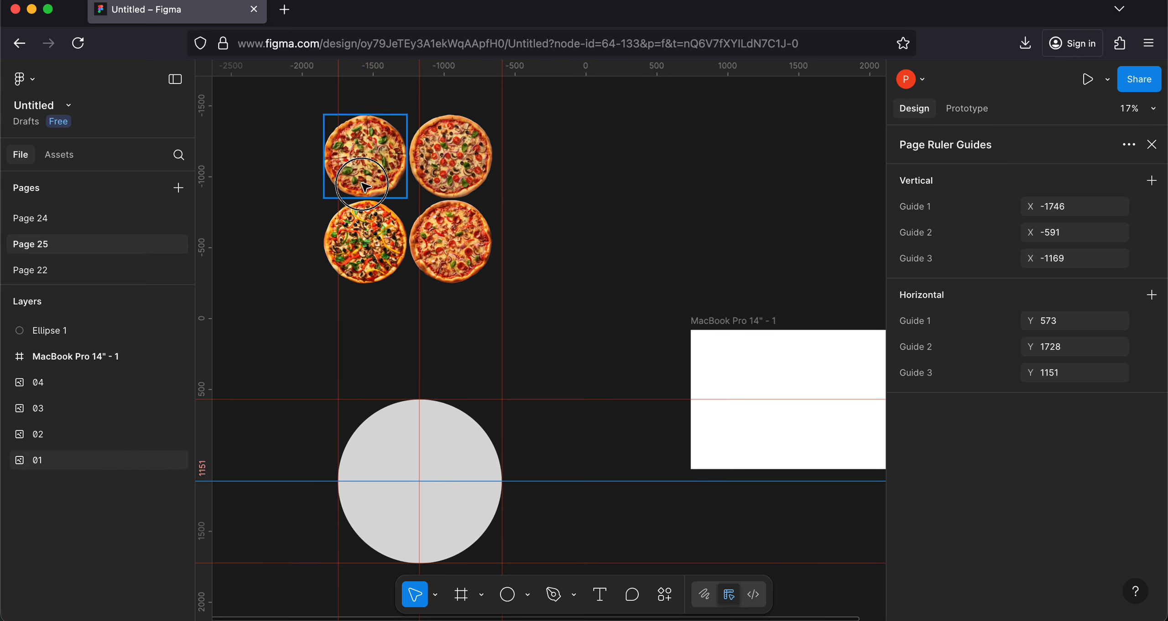
{"action": "left_click", "coordinate": [364, 262], "text": "shift"}
{"action": "left_click", "coordinate": [451, 155], "text": "shift"}
{"action": "left_click", "coordinate": [453, 233], "text": "shift"}
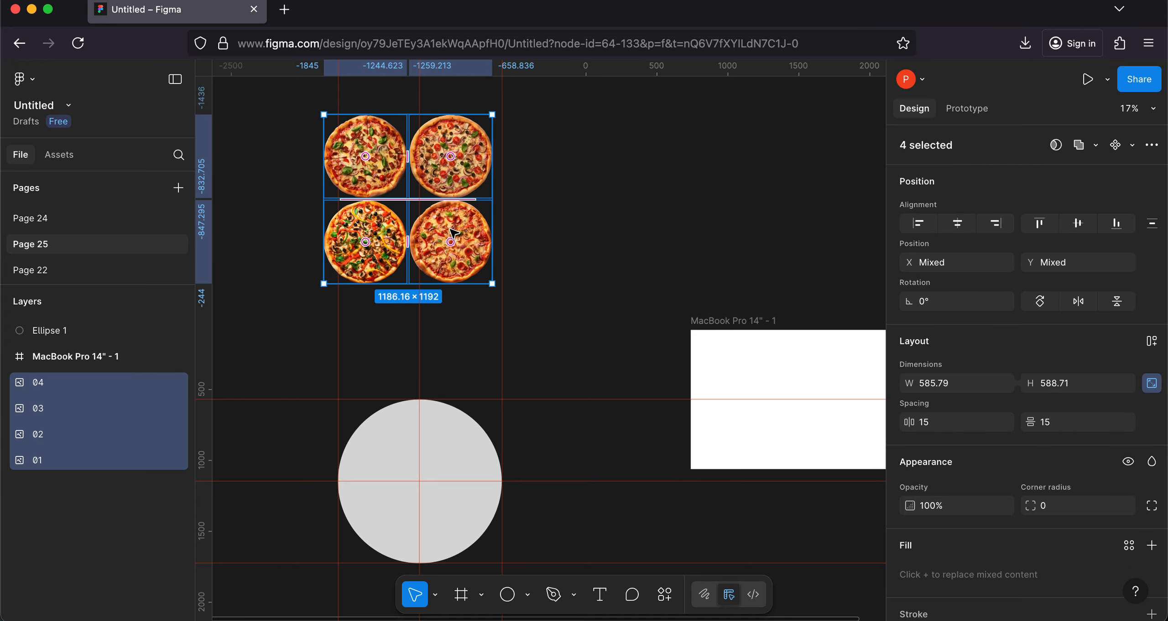
{"action": "key", "text": "super+d"}
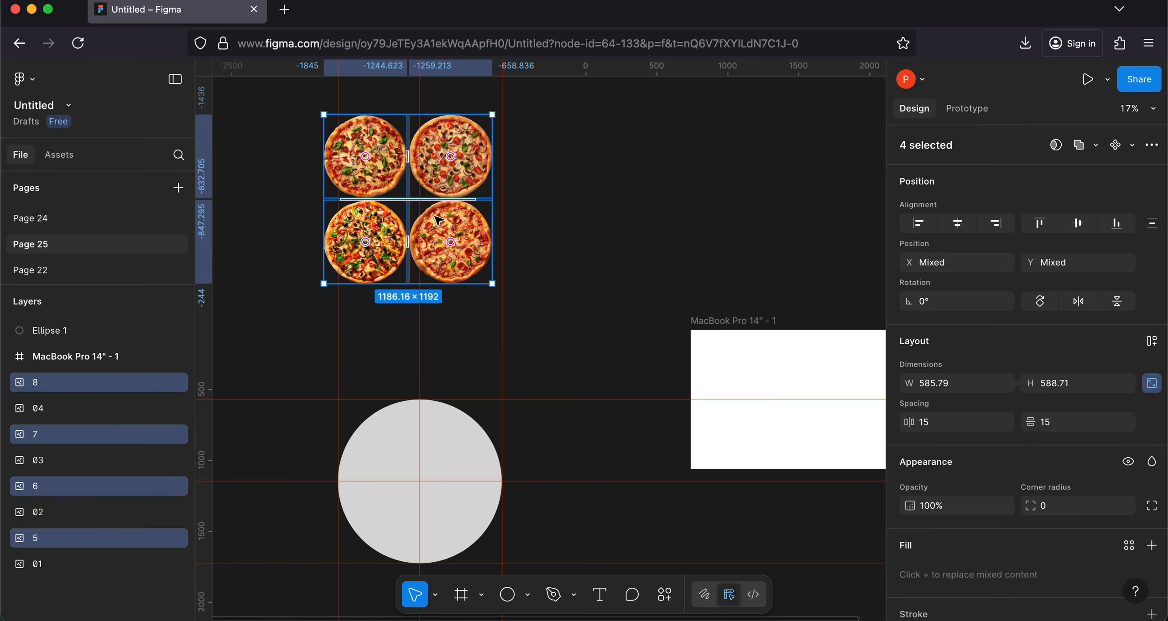
{"action": "left_click_drag", "start_coordinate": [368, 243], "coordinate": [661, 190]}
{"action": "key", "text": "super+z"}
{"action": "left_click_drag", "start_coordinate": [352, 226], "coordinate": [604, 200]}
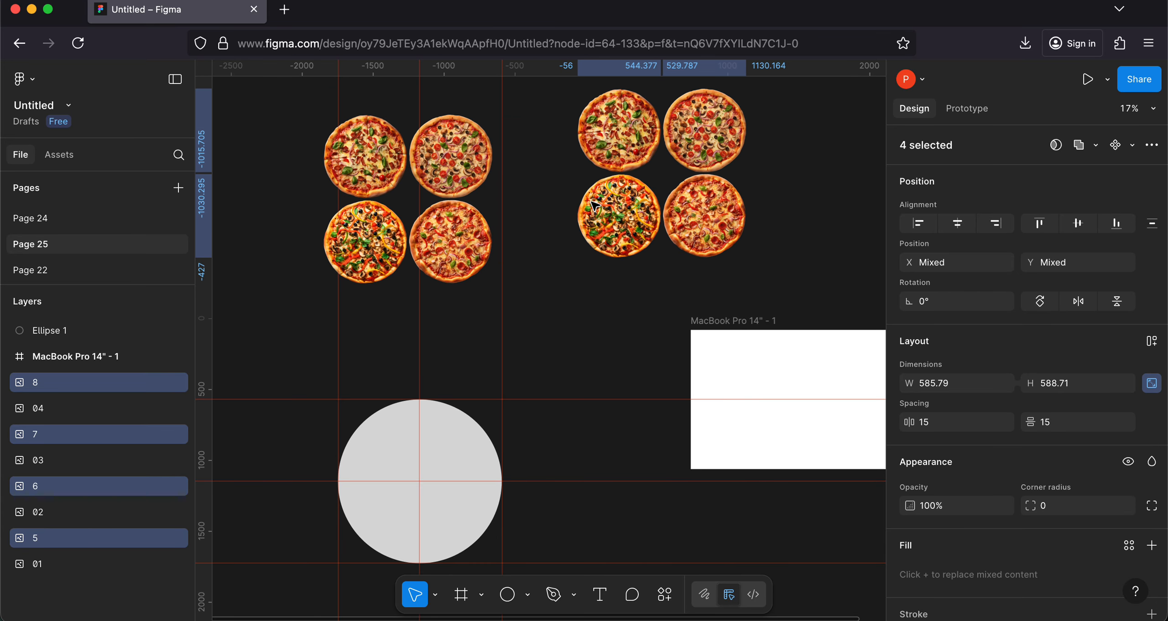
{"action": "left_click", "coordinate": [442, 232]}
{"action": "left_click", "coordinate": [338, 242]}
{"action": "left_click", "coordinate": [362, 235]}
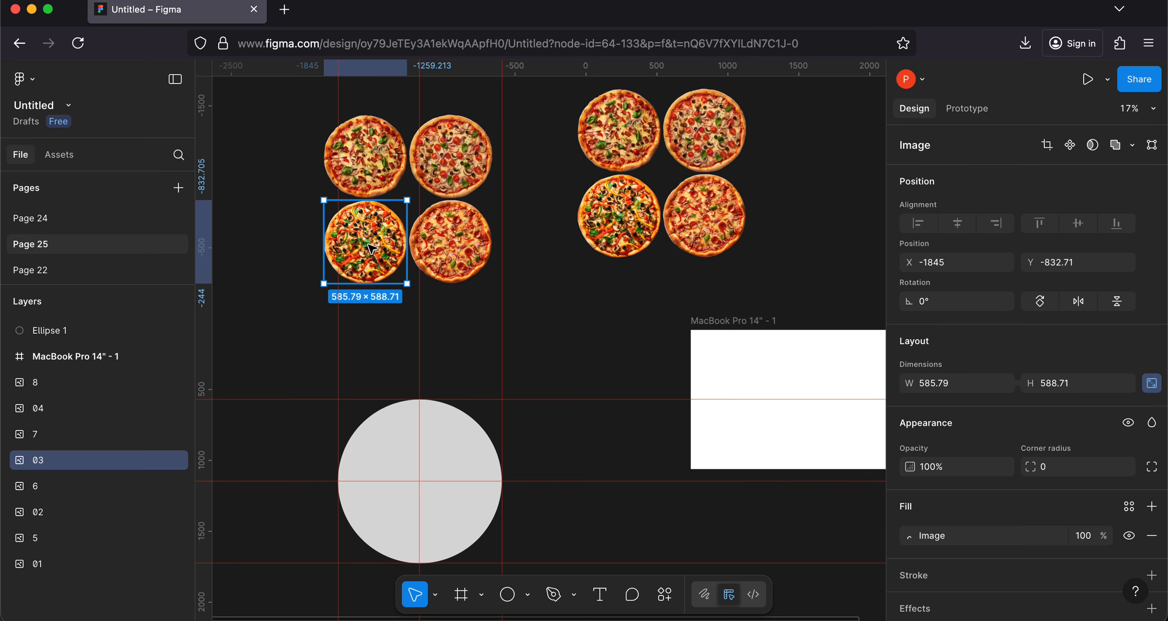
{"action": "left_click", "coordinate": [373, 177], "text": "shift"}
{"action": "left_click", "coordinate": [449, 159], "text": "shift"}
{"action": "left_click", "coordinate": [452, 262], "text": "shift"}
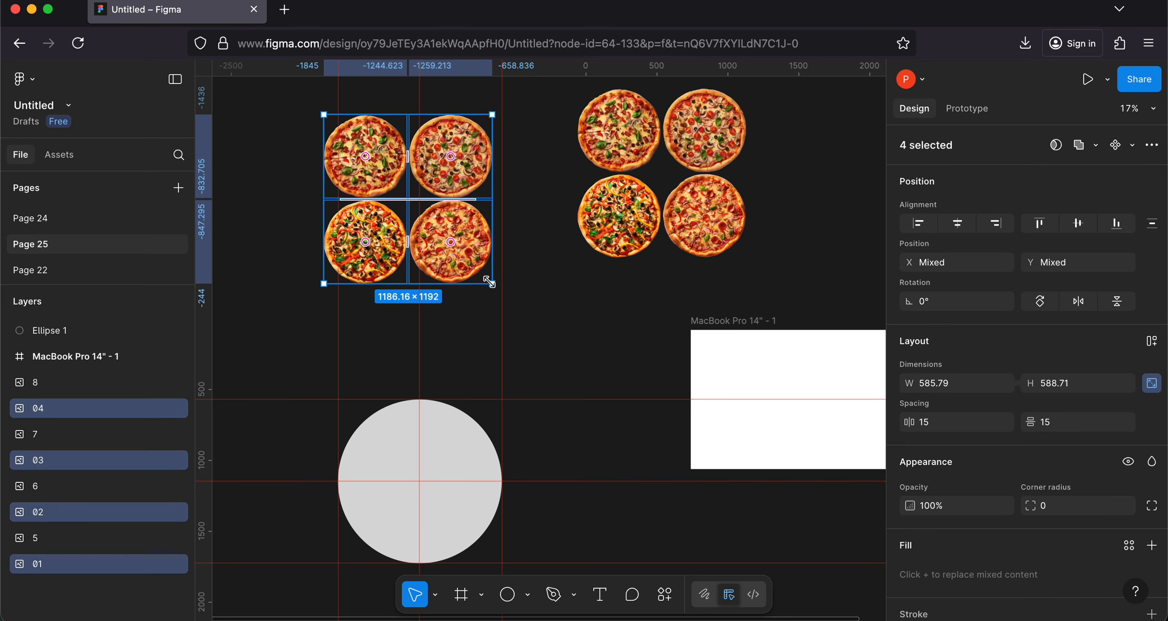
{"action": "left_click", "coordinate": [476, 329]}
Step: Place the original pizzas on the circle where the guides cross its outline: 04 at the top, 03 right, 01 left and 02 bottom
{"action": "left_click", "coordinate": [451, 259]}
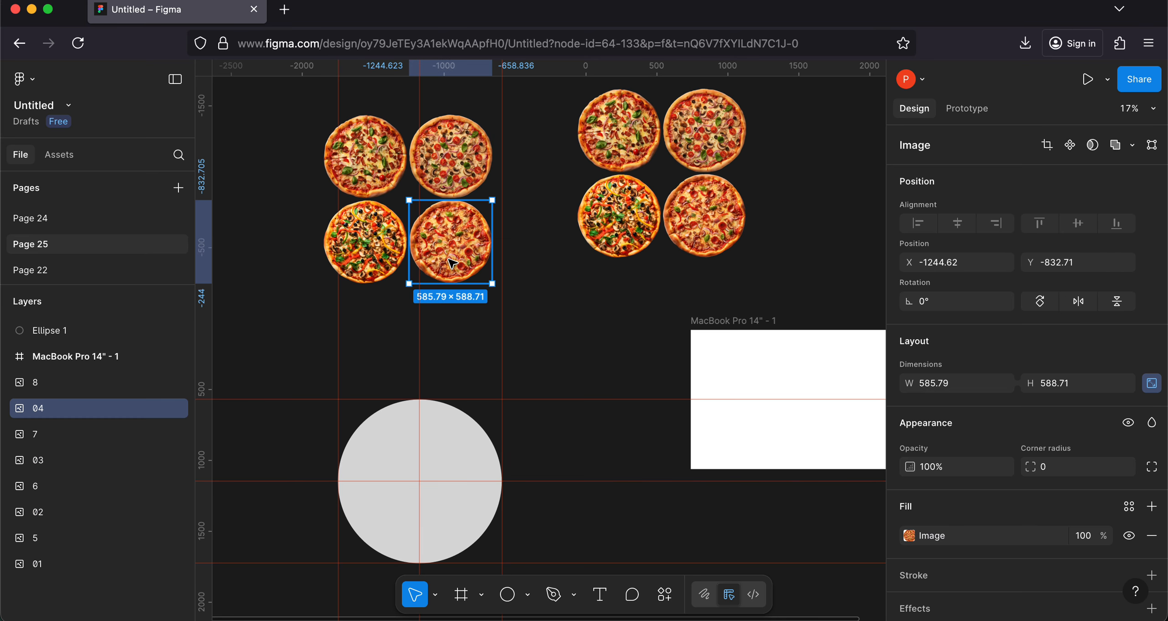
{"action": "left_click_drag", "start_coordinate": [450, 260], "coordinate": [420, 418]}
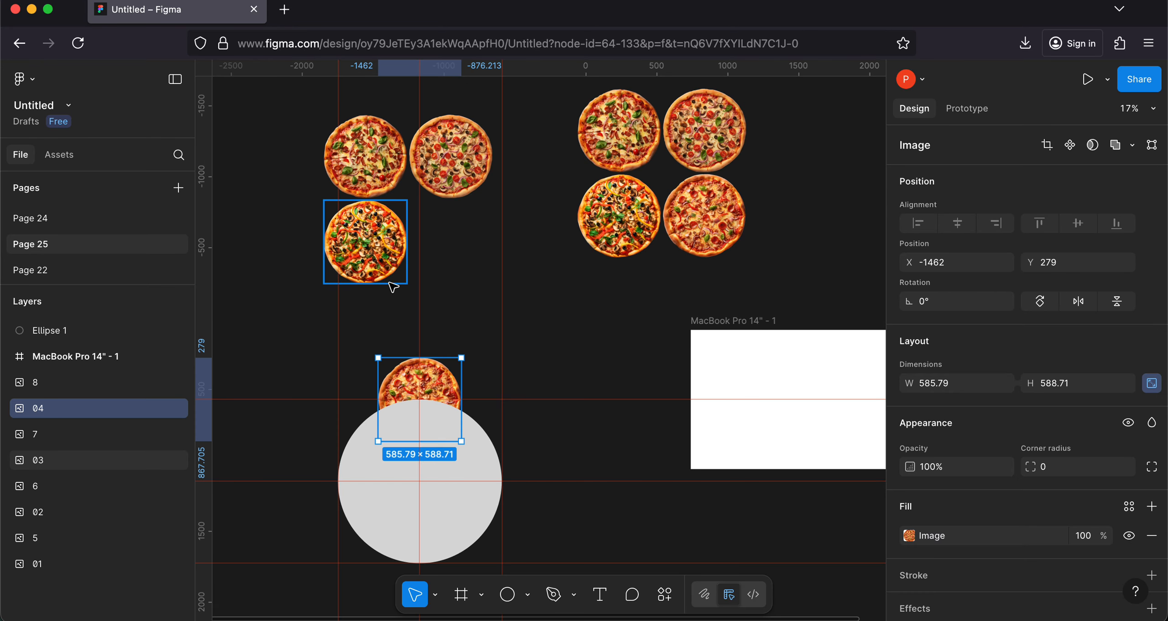
{"action": "left_click_drag", "start_coordinate": [360, 258], "coordinate": [498, 492]}
{"action": "left_click", "coordinate": [413, 388]}
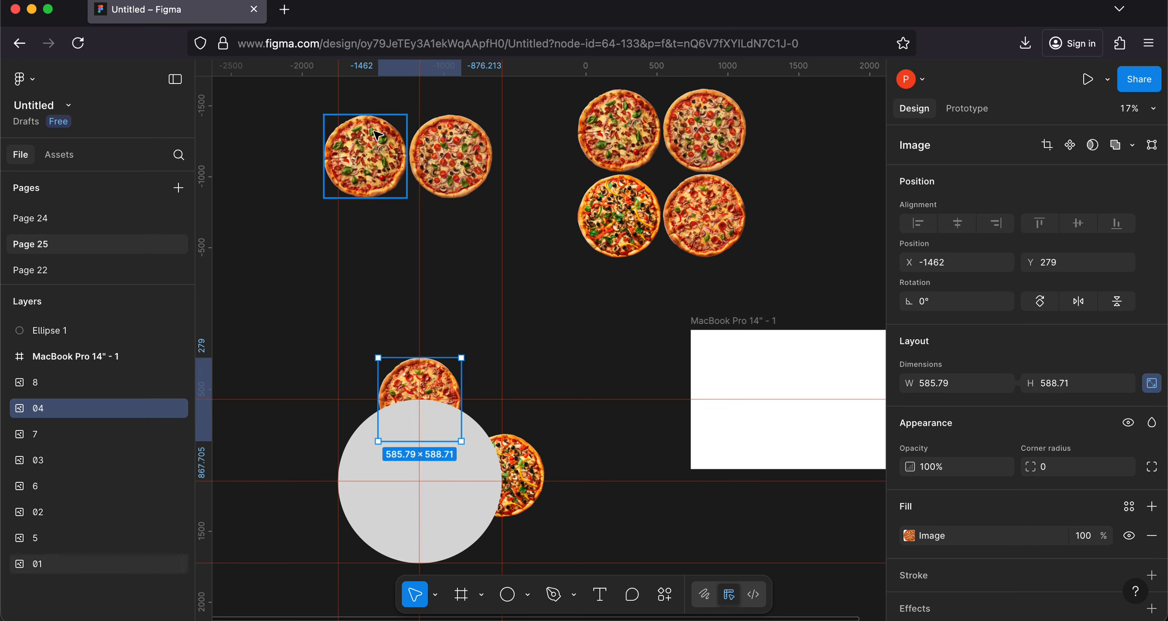
{"action": "left_click_drag", "start_coordinate": [374, 141], "coordinate": [339, 473]}
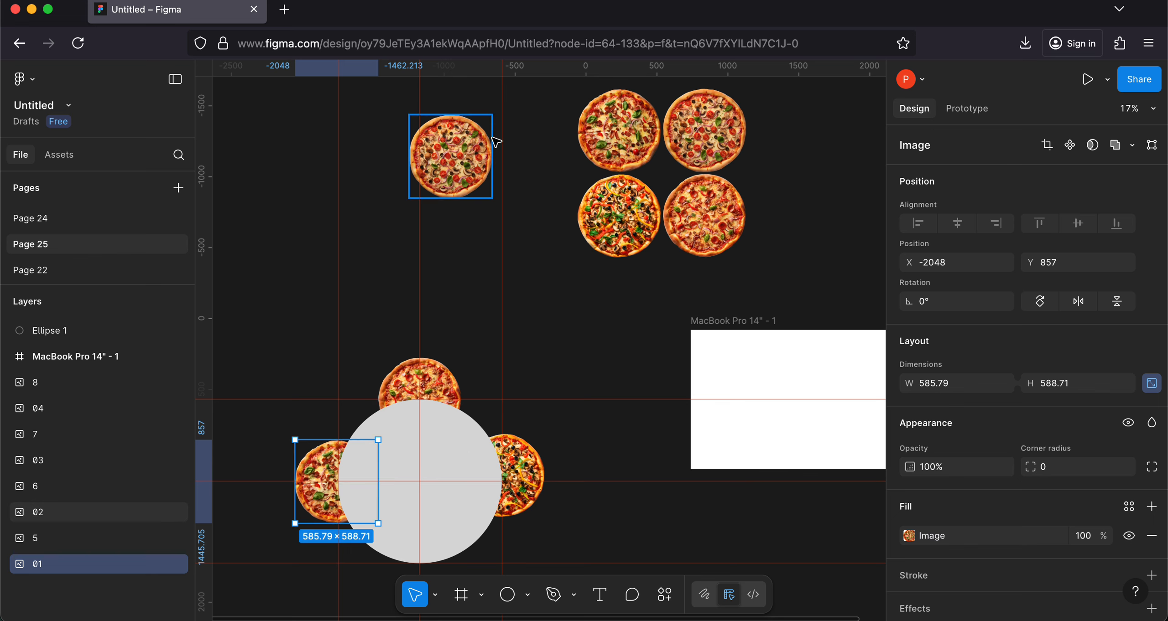
{"action": "left_click_drag", "start_coordinate": [462, 137], "coordinate": [422, 554]}
Step: Reorder the Ellipse 1 layer to the bottom of the stack so the circle lies behind the pizzas
{"action": "scroll", "coordinate": [422, 555], "scroll_direction": "down", "scroll_amount": 3}
{"action": "scroll", "coordinate": [422, 555], "scroll_direction": "right", "scroll_amount": 1}
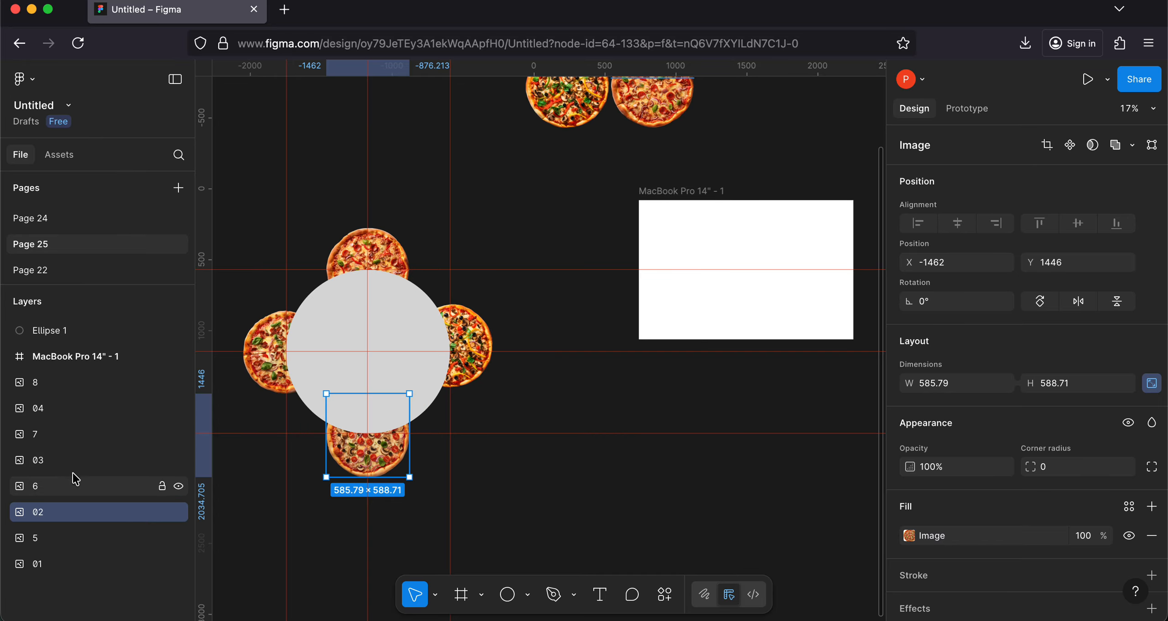
{"action": "left_click", "coordinate": [28, 335]}
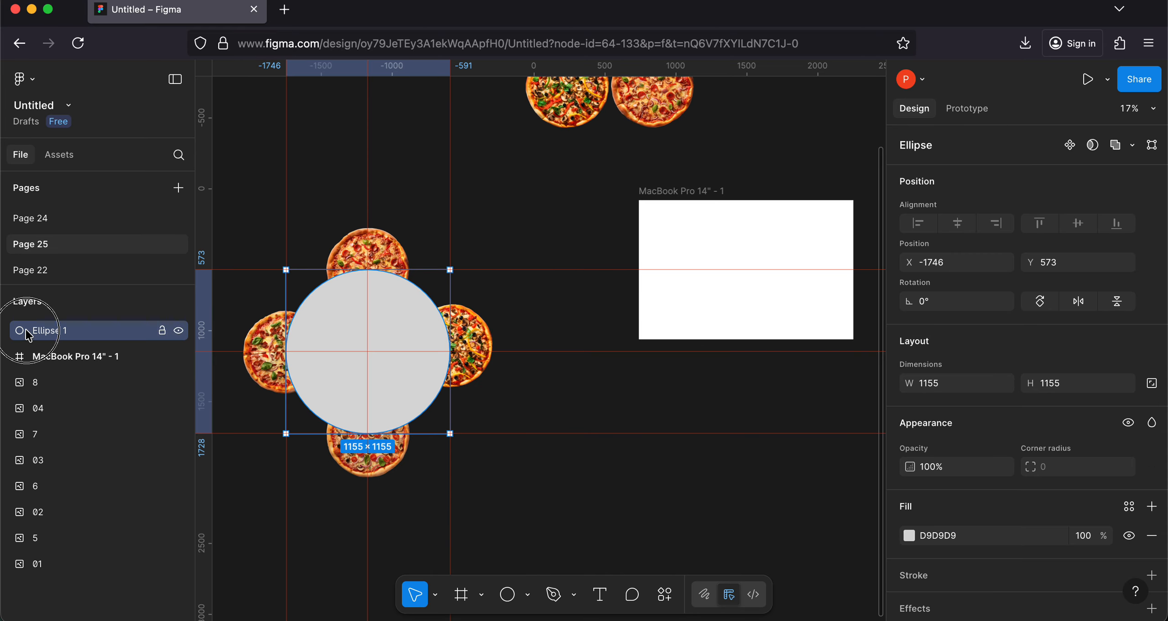
{"action": "left_click_drag", "start_coordinate": [28, 336], "coordinate": [121, 581]}
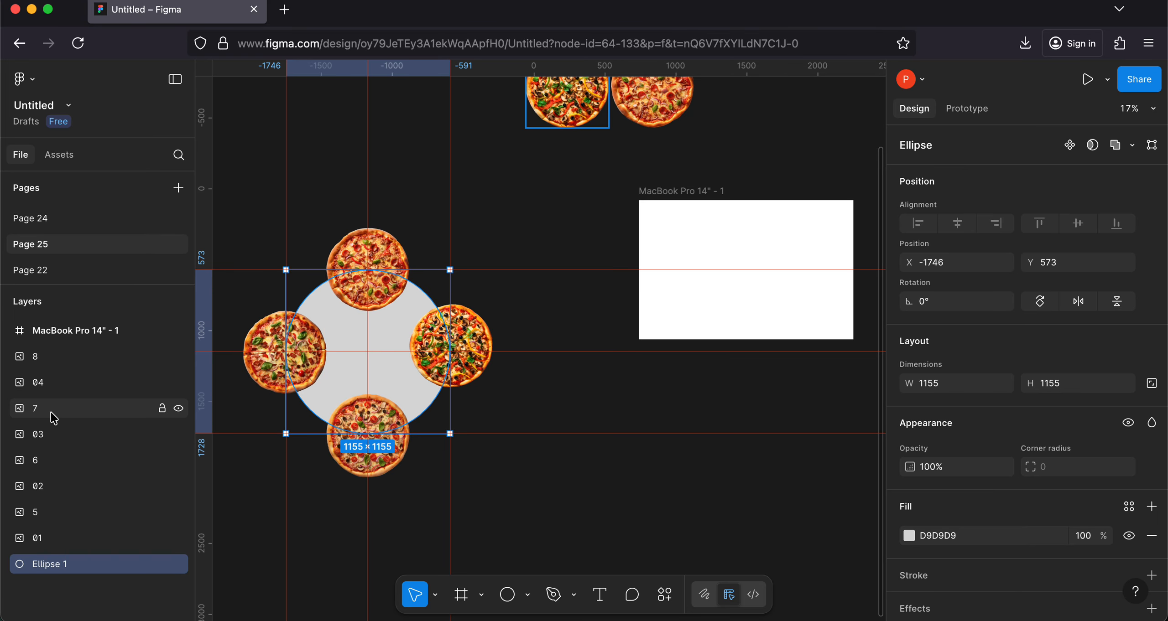
Step: Select the four pizzas together with the grey circle and move them as a set over the right edge of the MacBook frame
{"action": "left_click", "coordinate": [283, 352]}
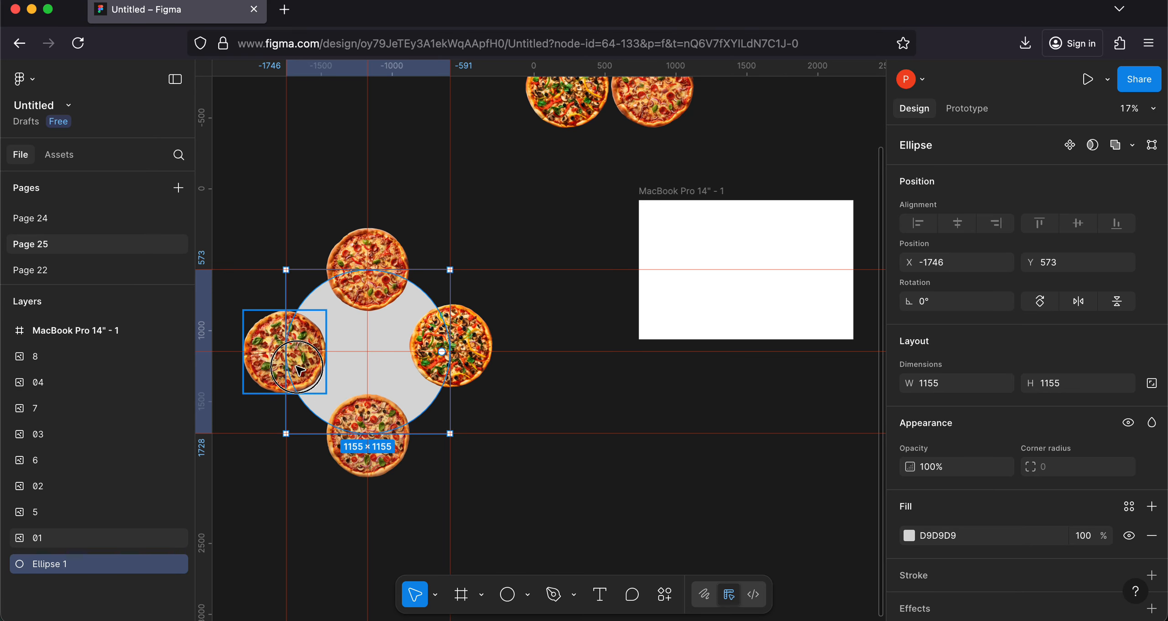
{"action": "left_click", "coordinate": [365, 271], "text": "shift"}
{"action": "left_click", "coordinate": [454, 343], "text": "shift"}
{"action": "left_click", "coordinate": [367, 435], "text": "shift"}
{"action": "left_click", "coordinate": [371, 366], "text": "shift"}
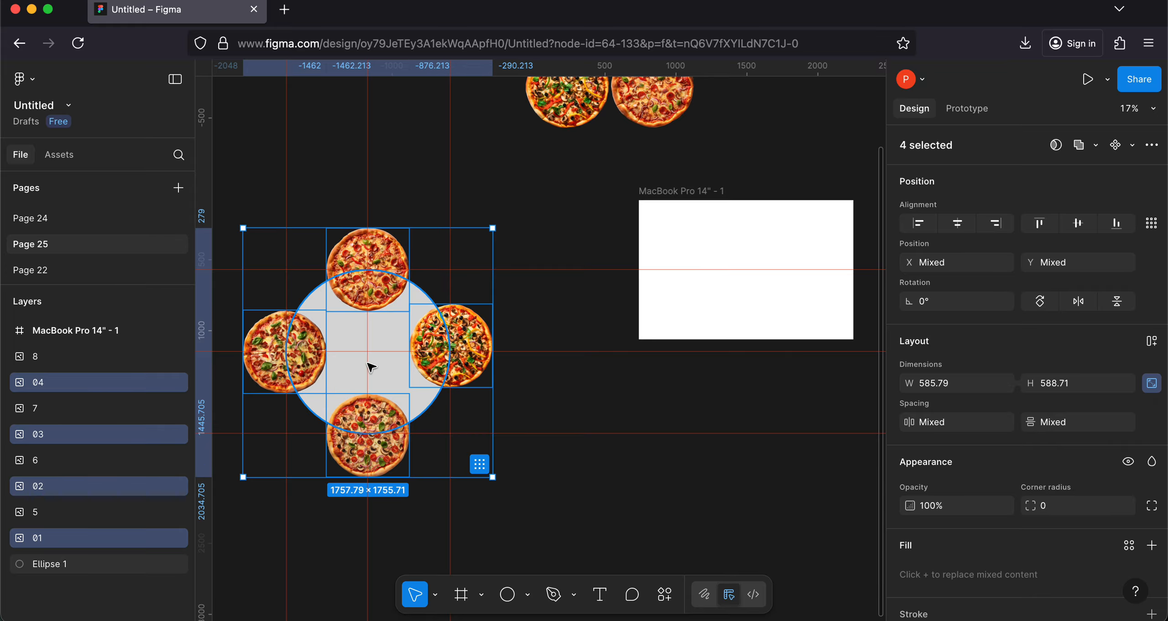
{"action": "scroll", "coordinate": [374, 383], "scroll_direction": "right", "scroll_amount": 3}
{"action": "scroll", "coordinate": [374, 384], "scroll_direction": "down", "scroll_amount": 1}
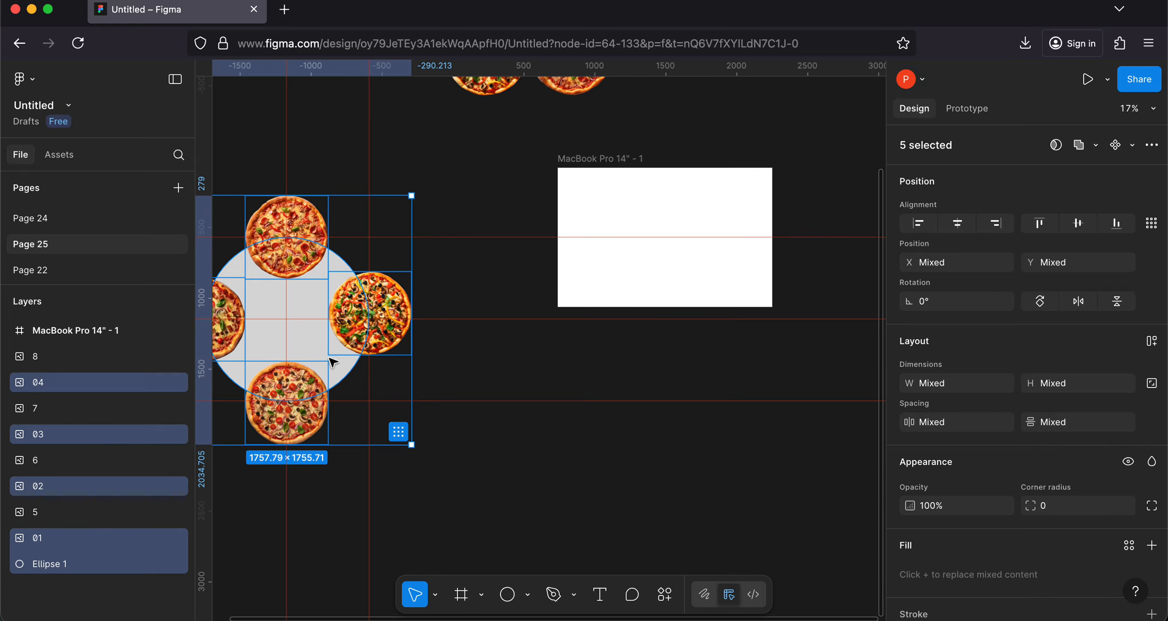
{"action": "left_click_drag", "start_coordinate": [282, 324], "coordinate": [572, 360]}
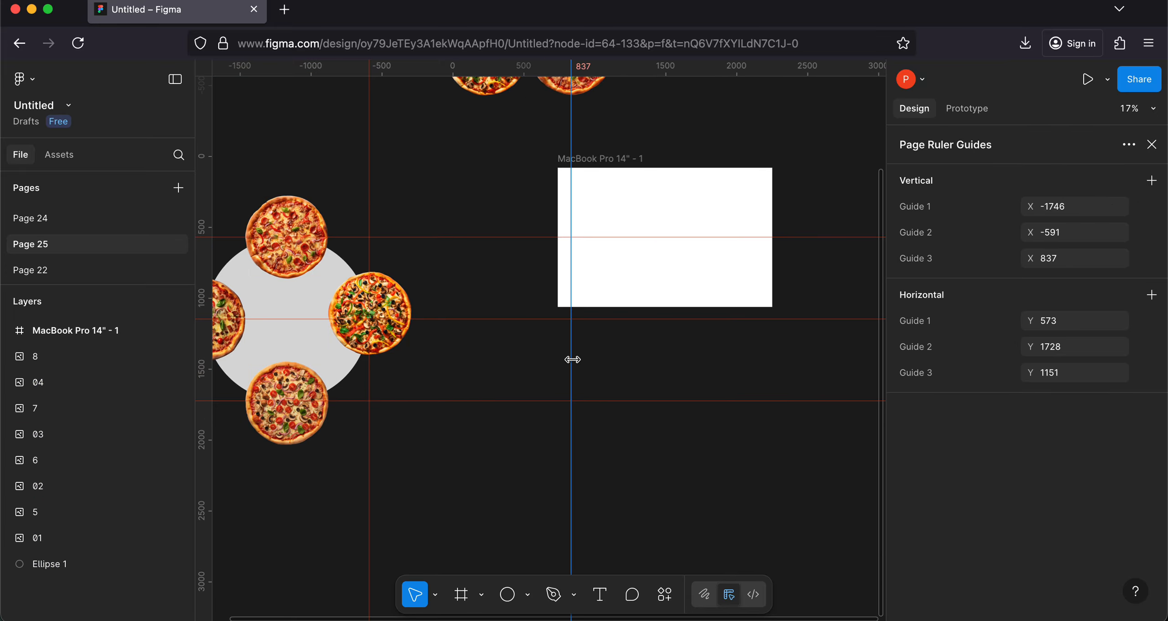
{"action": "key", "text": "super+z"}
{"action": "scroll", "coordinate": [318, 344], "scroll_direction": "left", "scroll_amount": 3}
{"action": "scroll", "coordinate": [318, 344], "scroll_direction": "up", "scroll_amount": 1}
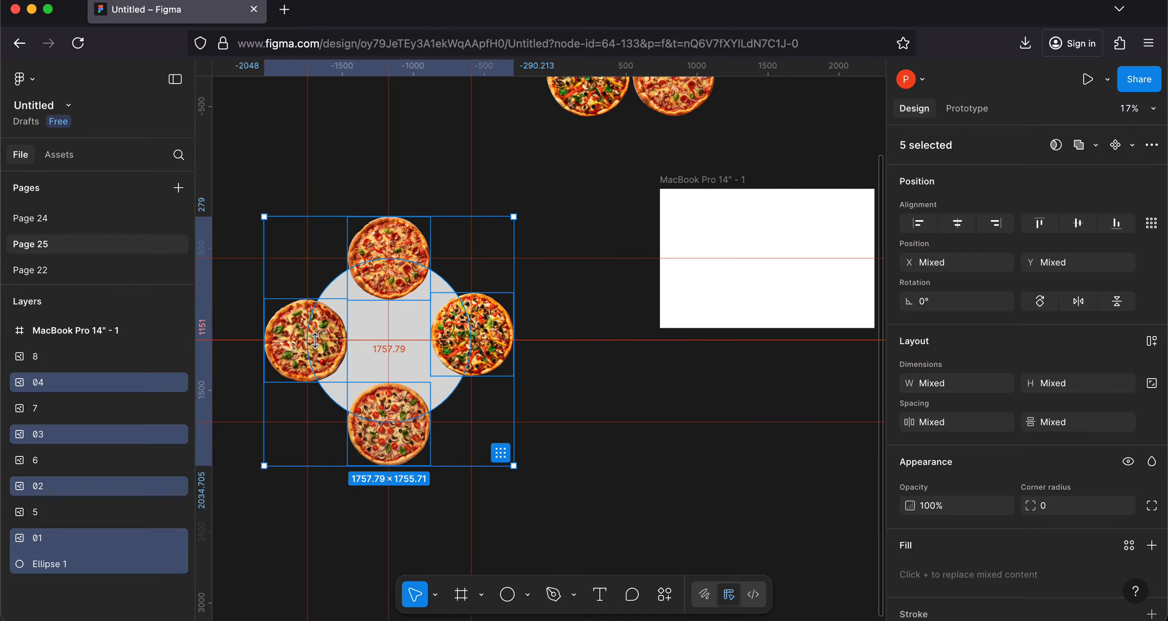
{"action": "left_click_drag", "start_coordinate": [365, 325], "coordinate": [864, 285]}
{"action": "scroll", "coordinate": [590, 427], "scroll_direction": "right", "scroll_amount": 5}
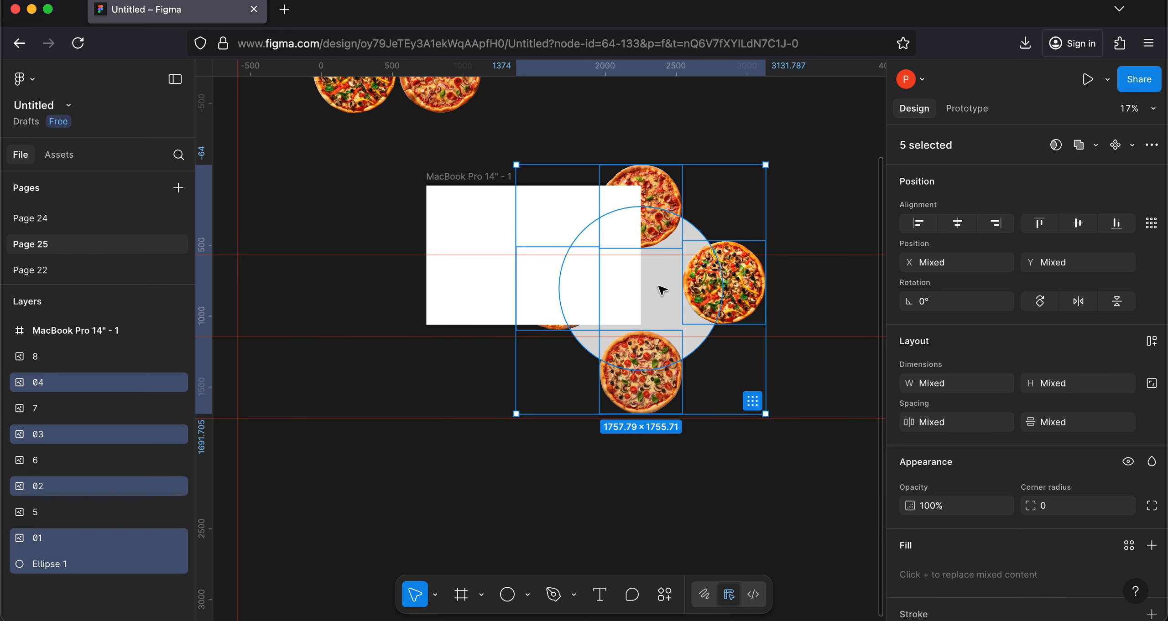
Step: Nest the pizza and circle set inside the MacBook frame, with pizza 01 near its right edge at about X 893, Y 191
{"action": "left_click_drag", "start_coordinate": [658, 285], "coordinate": [624, 300]}
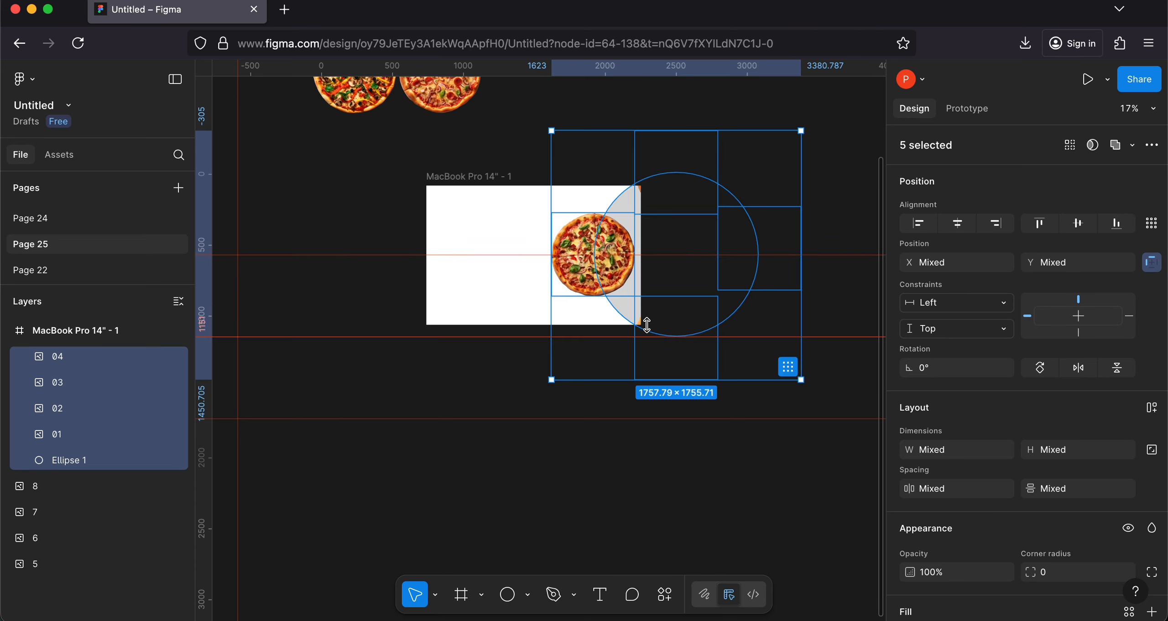
{"action": "left_click_drag", "start_coordinate": [623, 310], "coordinate": [625, 312]}
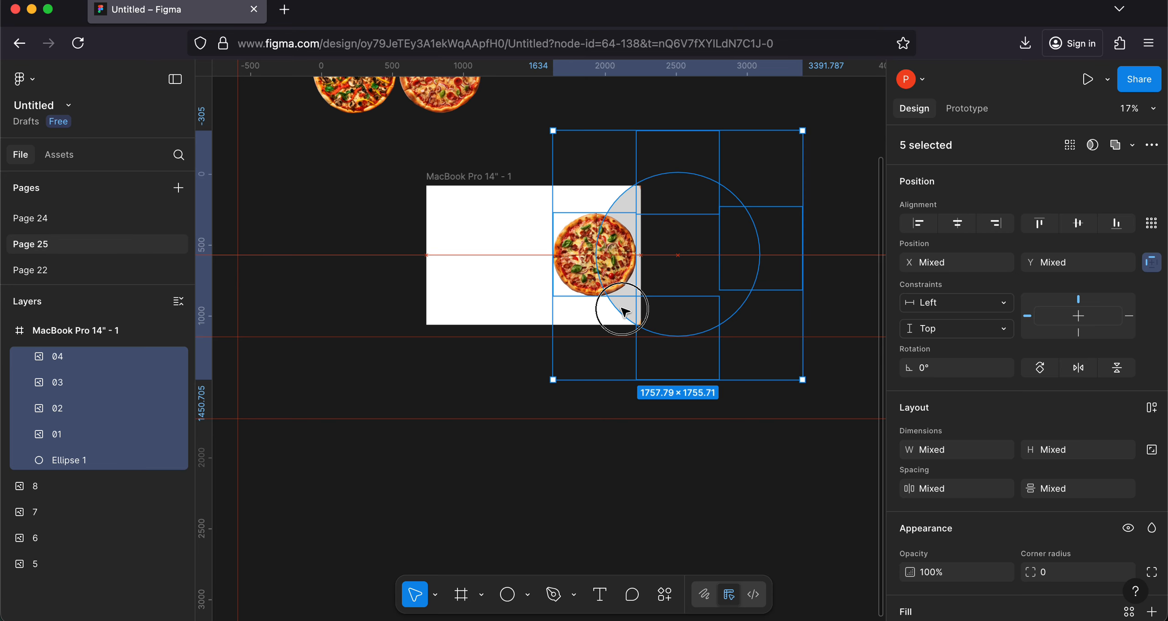
{"action": "left_click", "coordinate": [527, 373]}
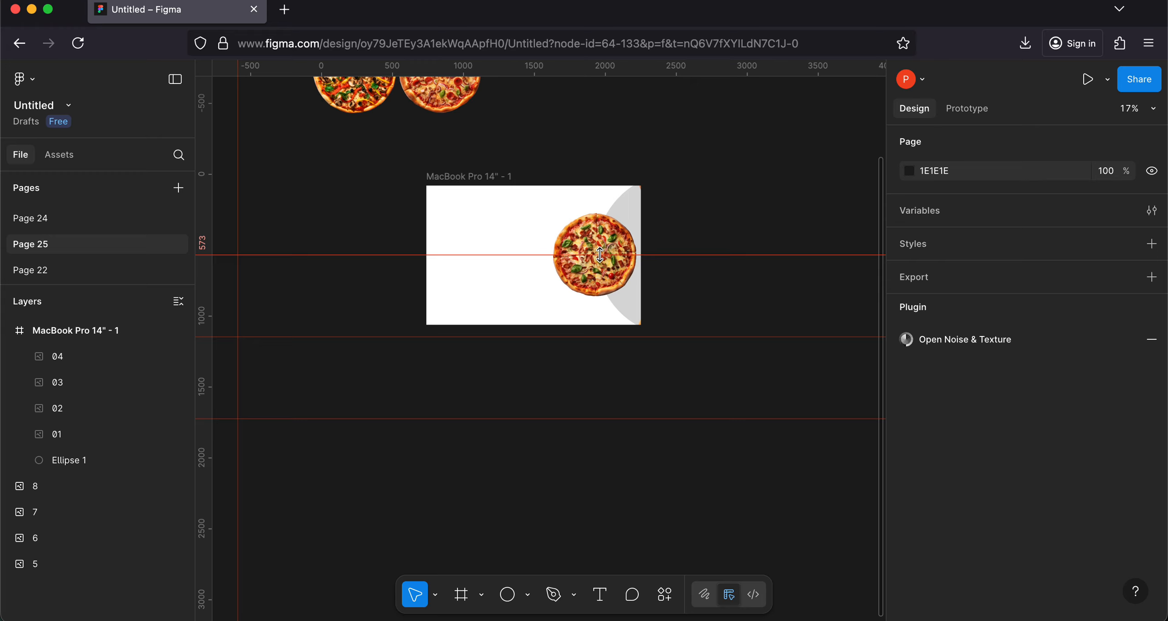
Step: Frame pizza 01 with ruler guides in the MacBook frame at X 893 and 1479 and at Y 191 and 780
{"action": "scroll", "coordinate": [572, 264], "scroll_direction": "up", "scroll_amount": 5}
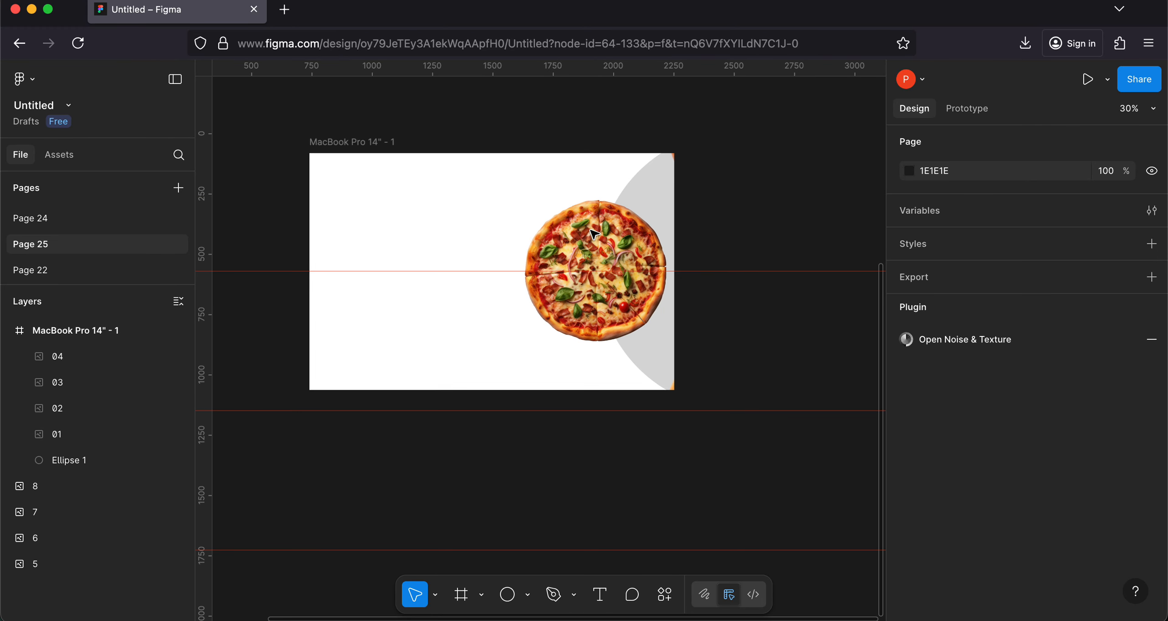
{"action": "left_click", "coordinate": [596, 269]}
{"action": "left_click", "coordinate": [593, 292]}
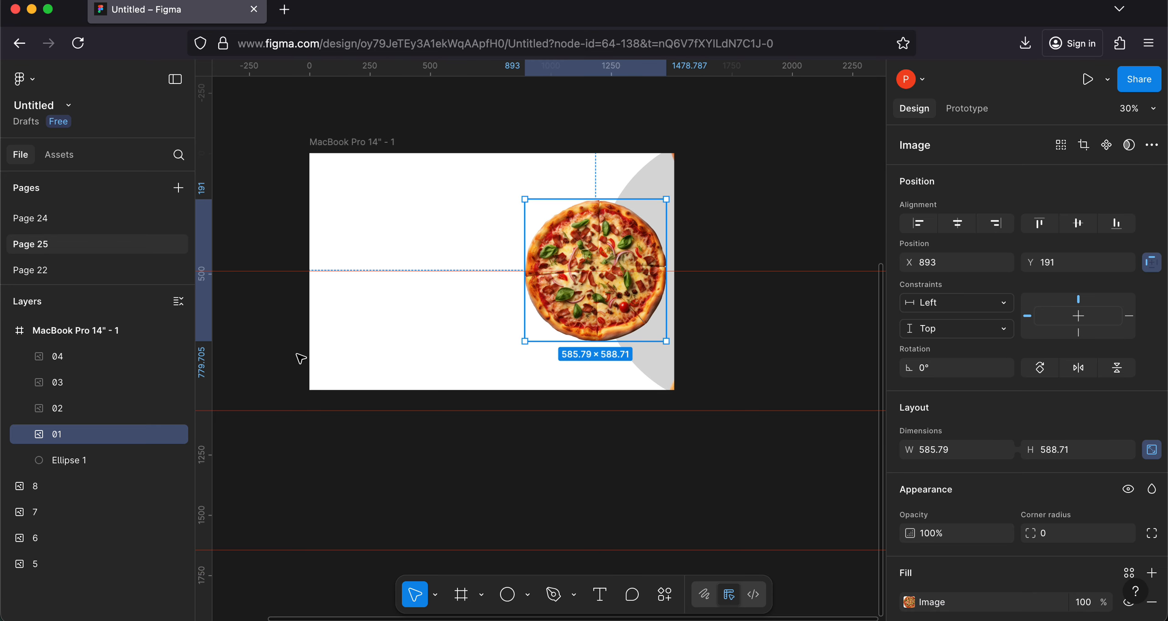
{"action": "scroll", "coordinate": [426, 304], "scroll_direction": "down", "scroll_amount": 5}
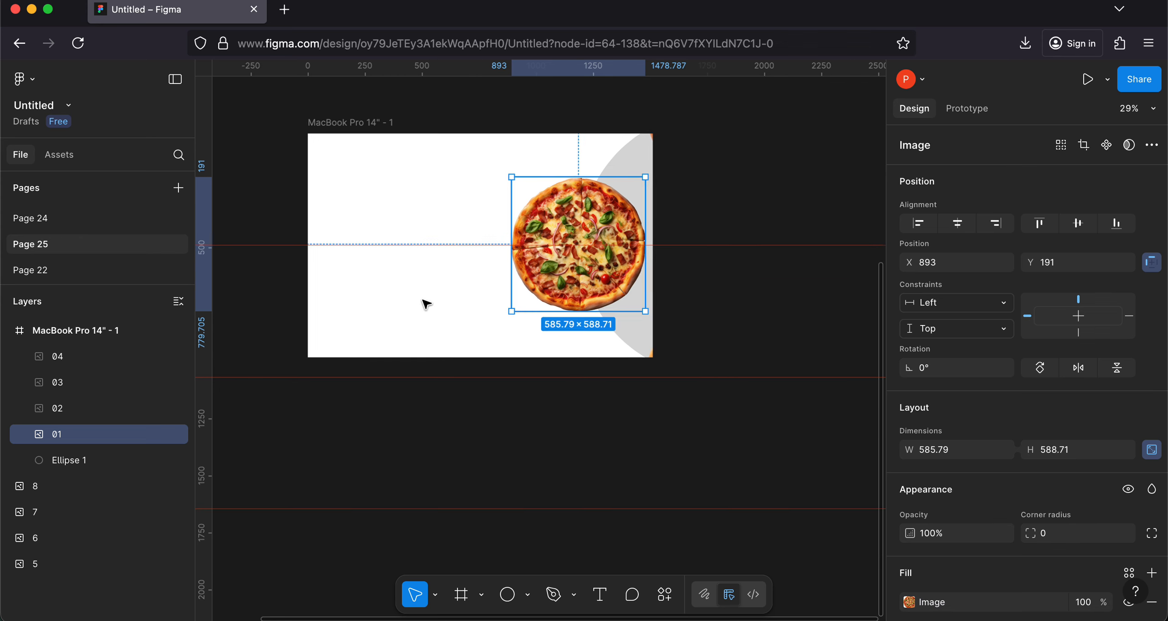
{"action": "left_click_drag", "start_coordinate": [435, 336], "coordinate": [647, 253]}
{"action": "scroll", "coordinate": [383, 242], "scroll_direction": "left", "scroll_amount": 5}
{"action": "left_click_drag", "start_coordinate": [259, 315], "coordinate": [715, 315]}
{"action": "scroll", "coordinate": [716, 317], "scroll_direction": "right", "scroll_amount": 5}
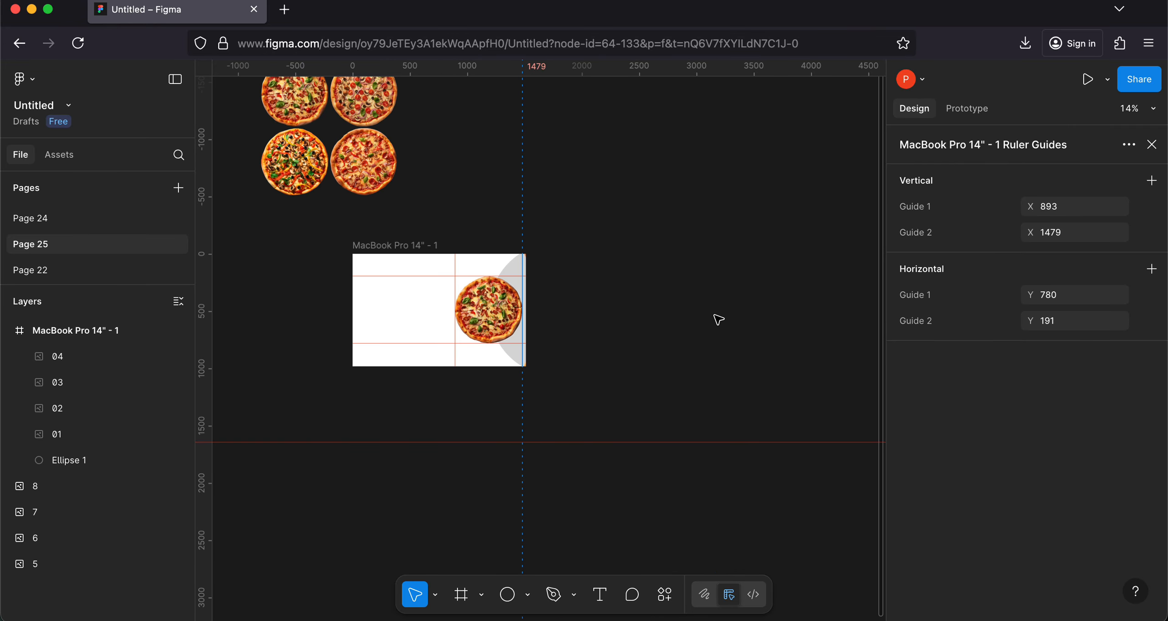
Step: Line up the four spare pizzas above the frame in one row, moving 8 to X 1130 and 7 to X 1730 at Y -1619
{"action": "scroll", "coordinate": [718, 319], "scroll_direction": "down", "scroll_amount": 3}
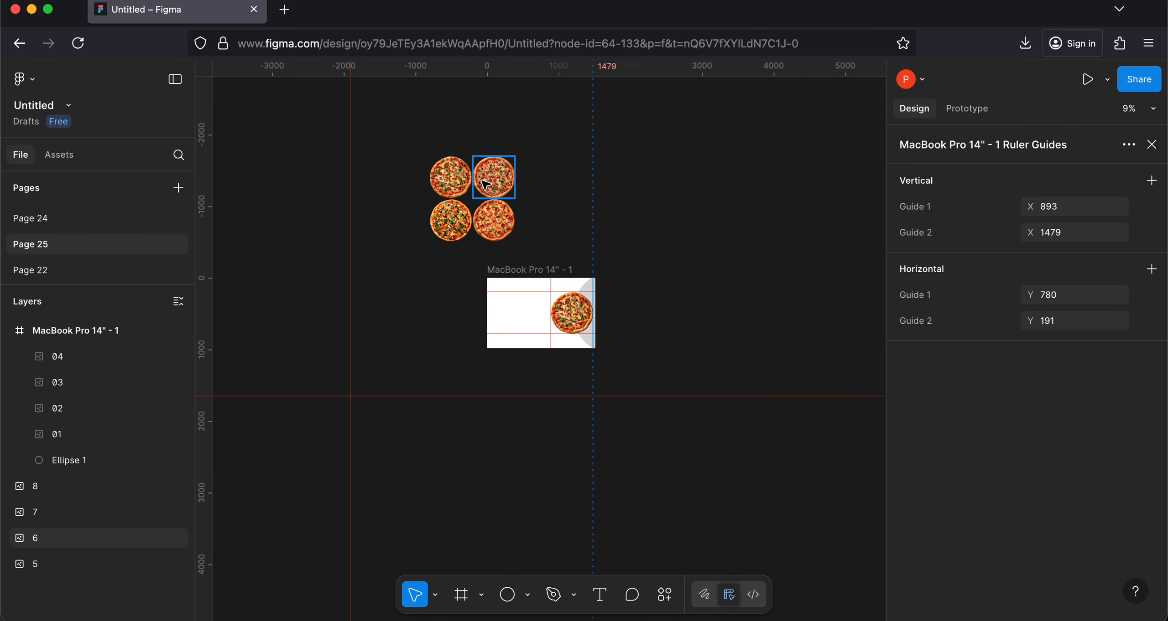
{"action": "left_click", "coordinate": [497, 185]}
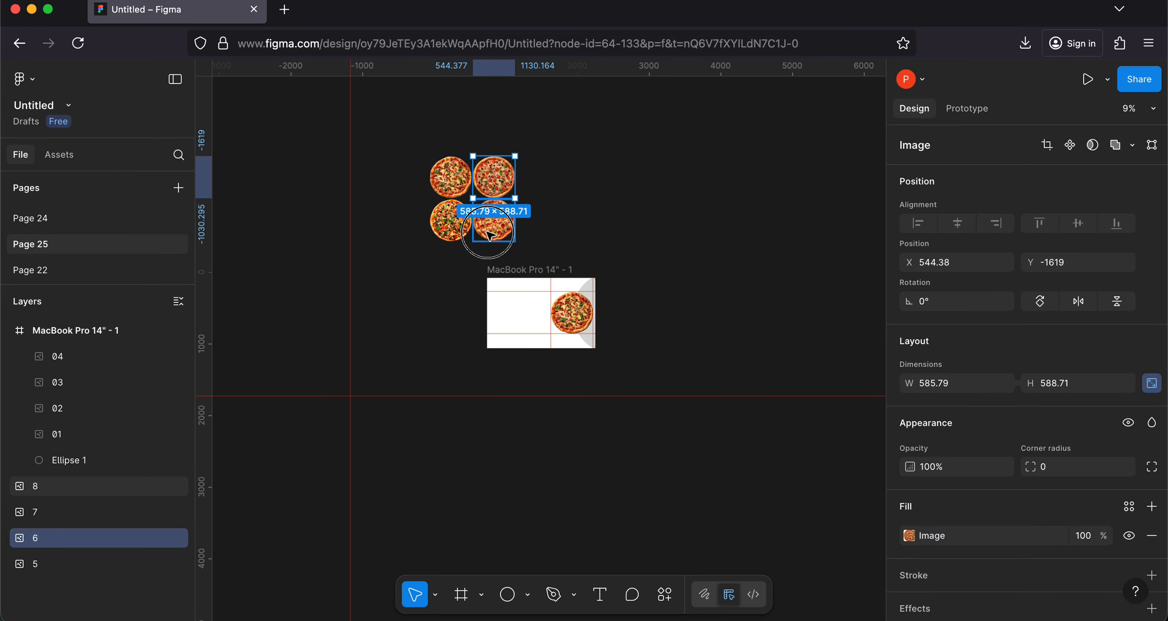
{"action": "left_click_drag", "start_coordinate": [489, 235], "coordinate": [531, 192]}
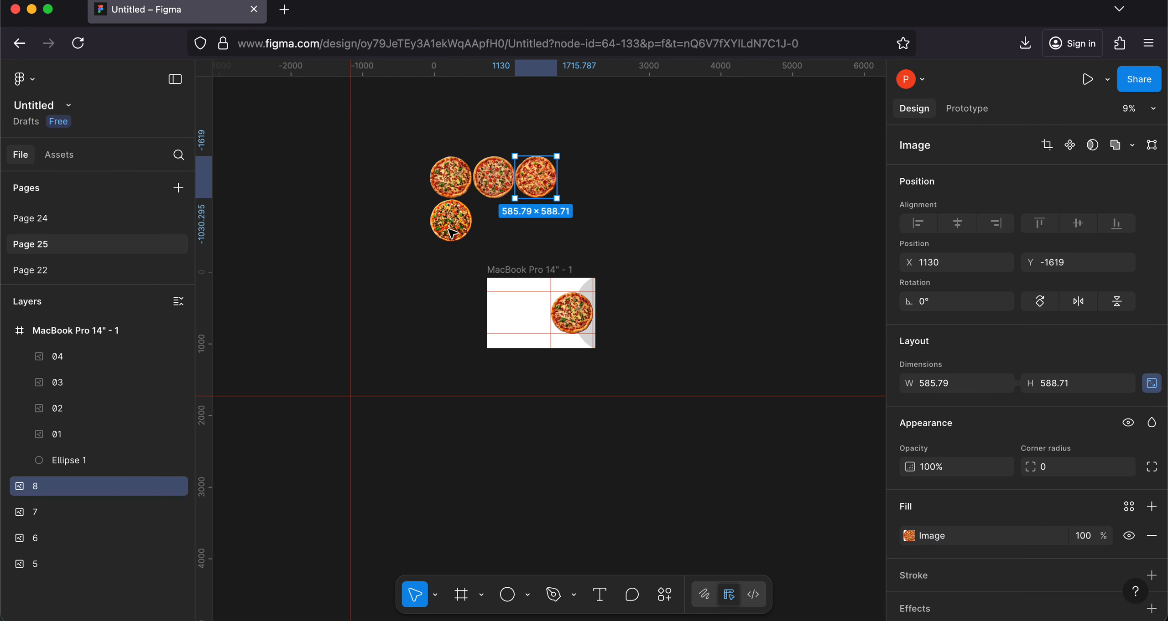
{"action": "left_click_drag", "start_coordinate": [452, 233], "coordinate": [580, 190]}
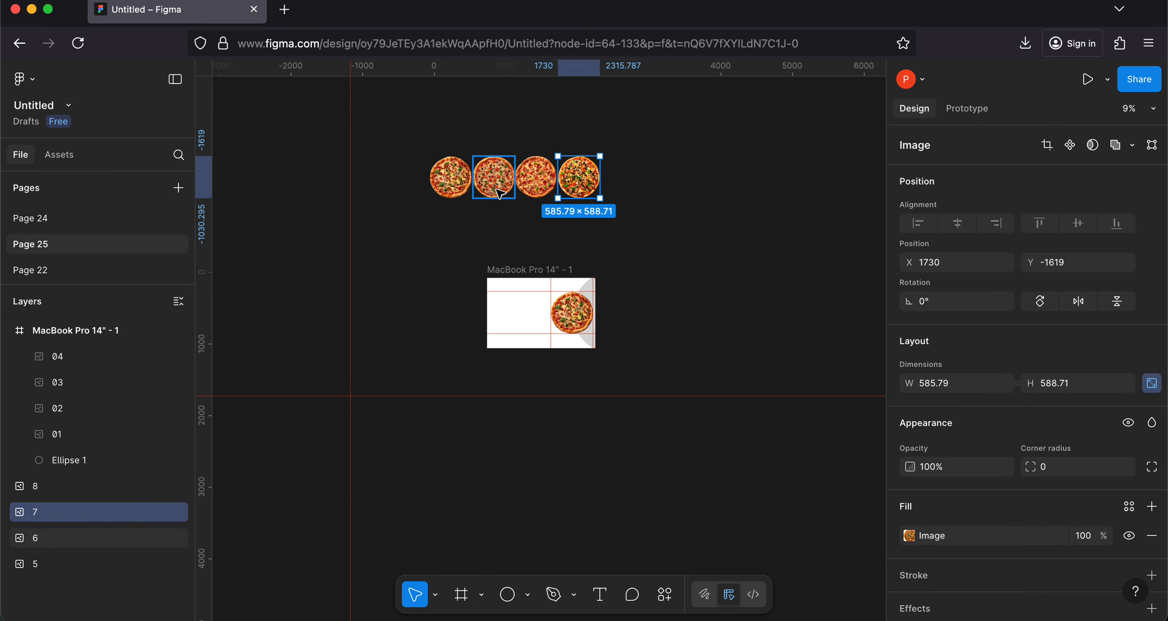
Step: Select the row of pizzas 5 to 8, scale it to about 1188.5 × 295 and nest it near the top of the MacBook frame
{"action": "left_click", "coordinate": [467, 191], "text": "shift"}
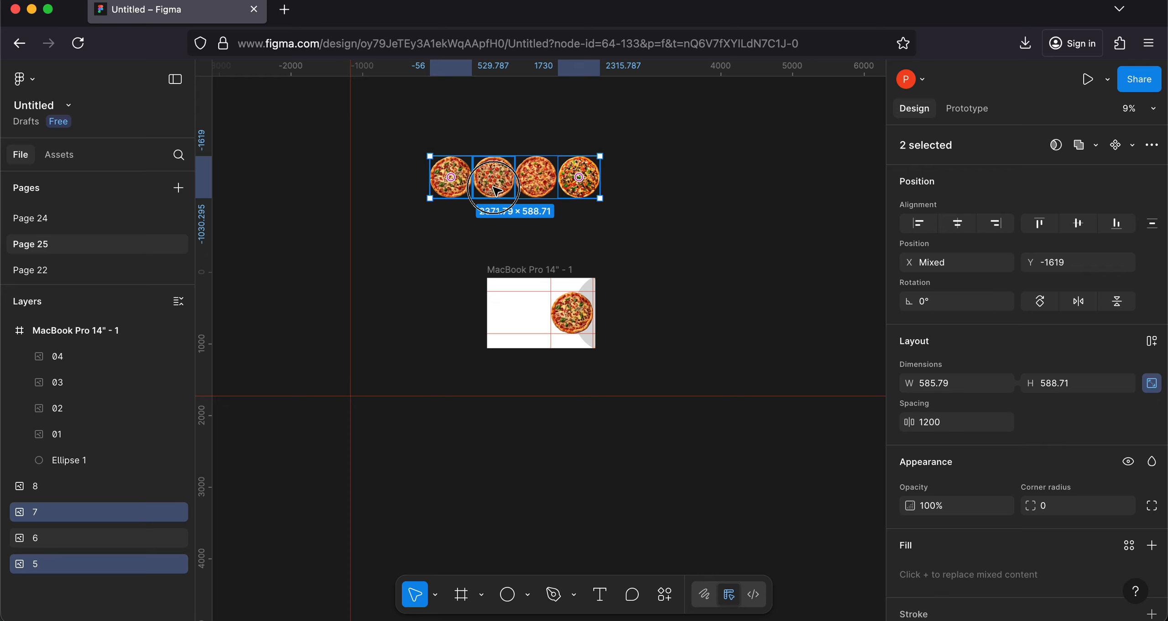
{"action": "left_click", "coordinate": [495, 191], "text": "shift"}
{"action": "left_click", "coordinate": [536, 182], "text": "shift"}
{"action": "left_click", "coordinate": [572, 170], "text": "shift"}
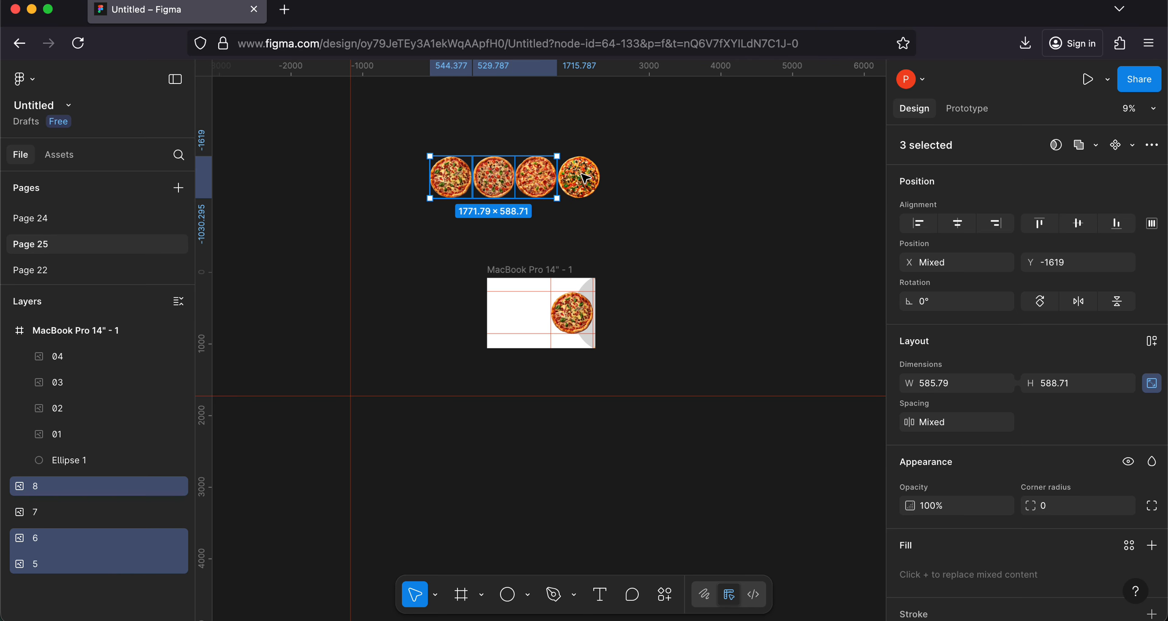
{"action": "left_click", "coordinate": [585, 178], "text": "shift"}
{"action": "key", "text": "k"}
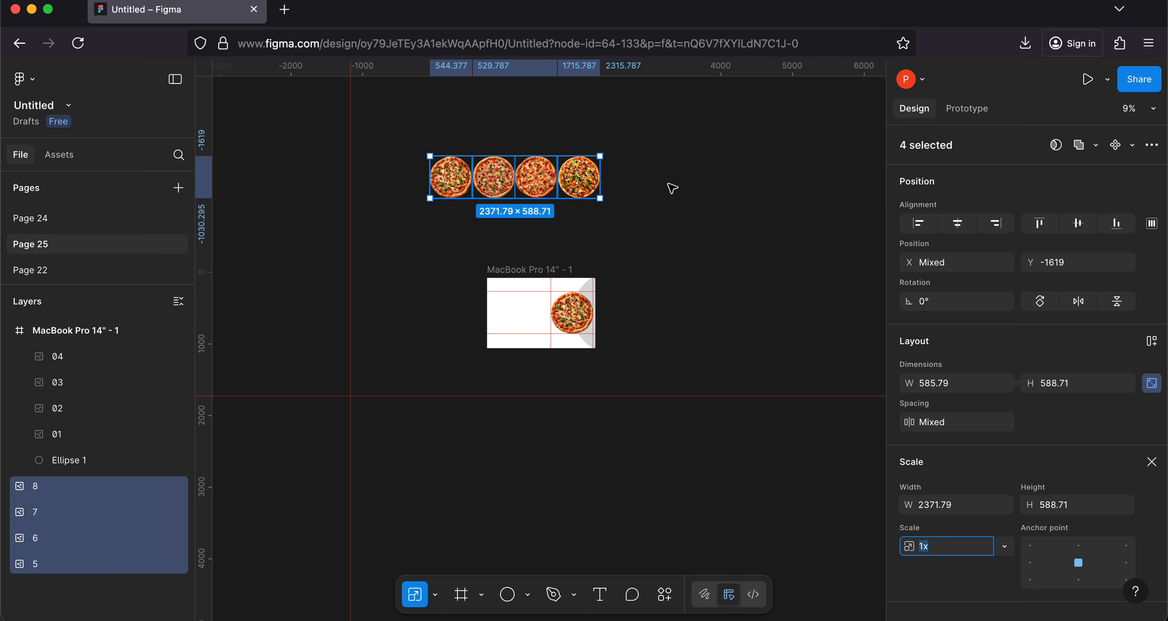
{"action": "left_click_drag", "start_coordinate": [599, 199], "coordinate": [510, 298]}
{"action": "scroll", "coordinate": [542, 293], "scroll_direction": "up", "scroll_amount": 5}
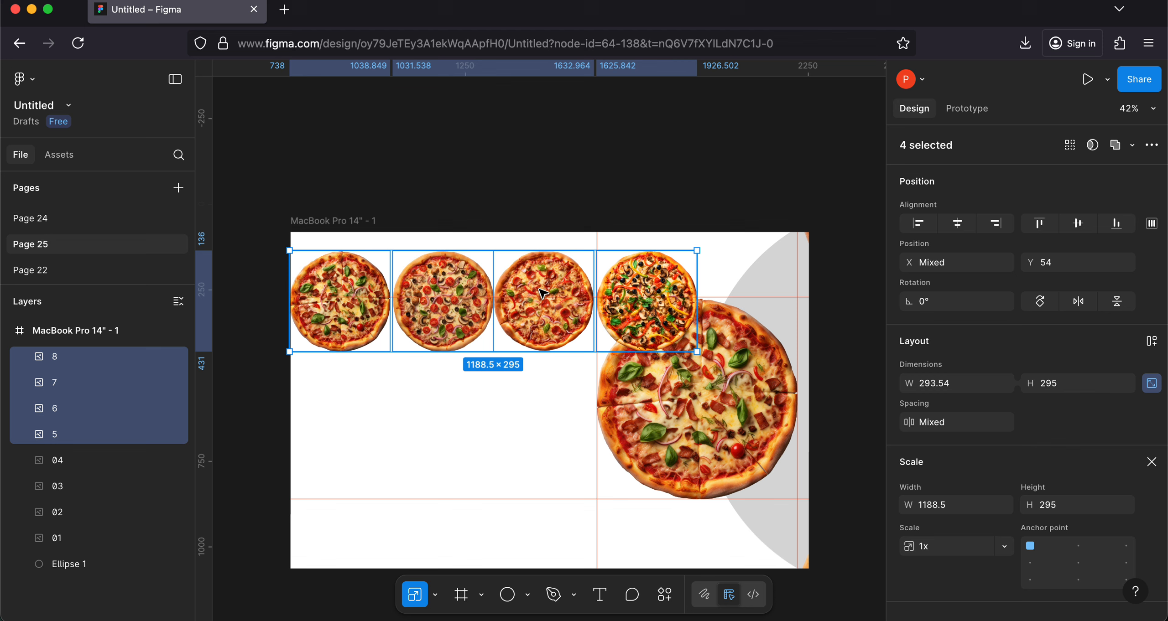
Step: Scale the four-pizza row to 682 × 169.28, positioned at X 32, Y 92, and group the pizzas
{"action": "left_click", "coordinate": [623, 302]}
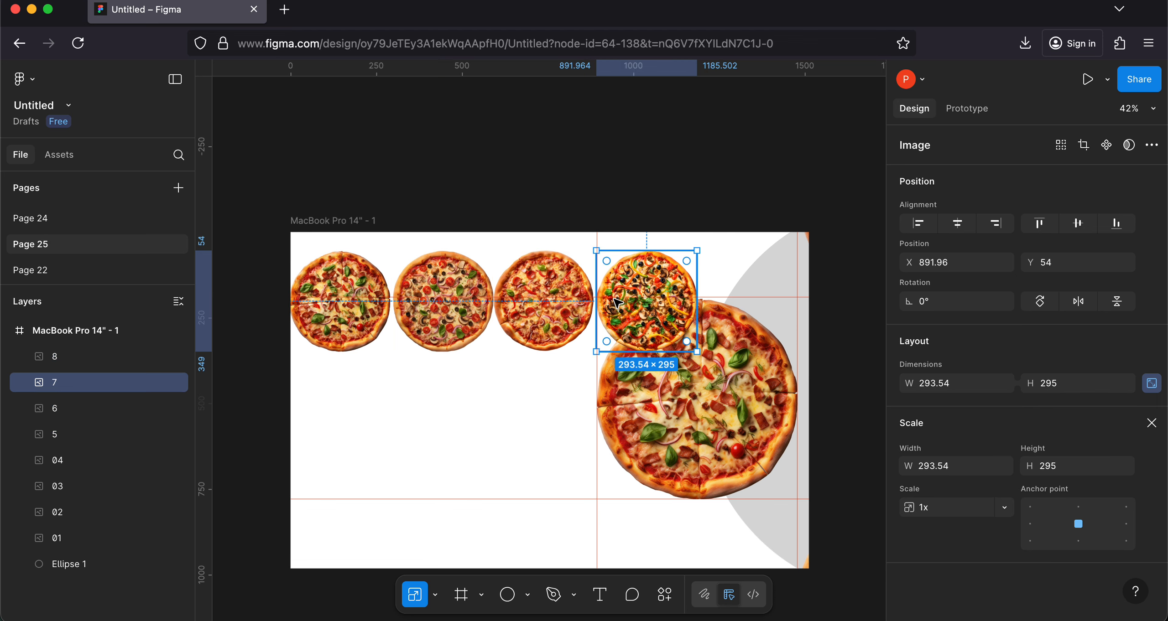
{"action": "key", "text": "super+z"}
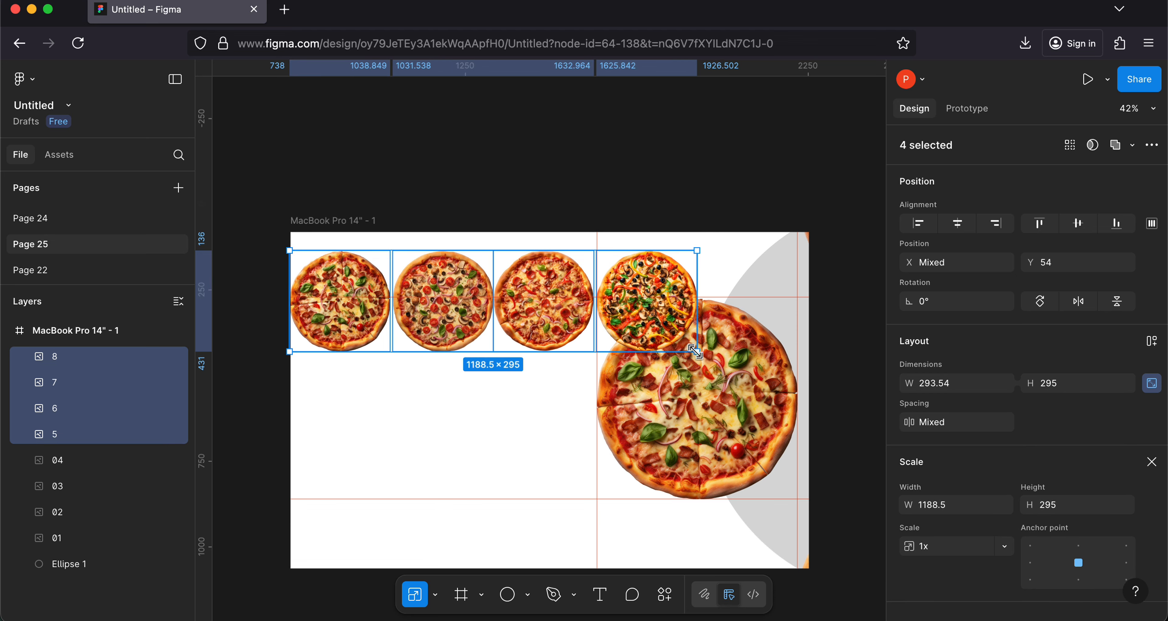
{"action": "left_click_drag", "start_coordinate": [696, 352], "coordinate": [522, 297]}
{"action": "left_click_drag", "start_coordinate": [322, 290], "coordinate": [333, 304]}
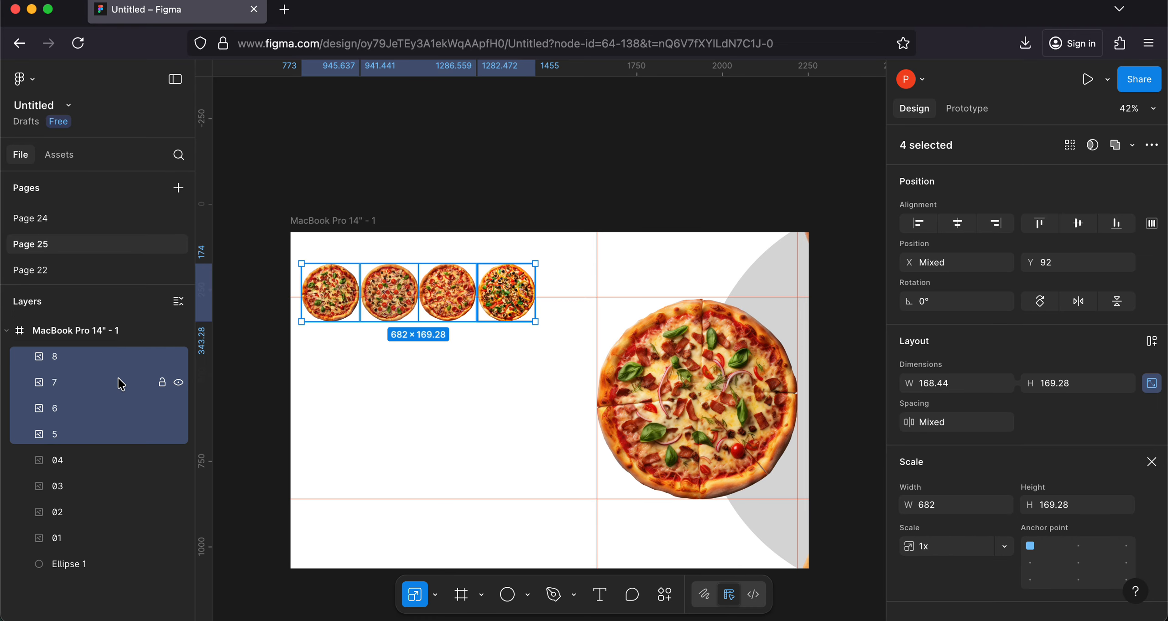
{"action": "key", "text": "super+g"}
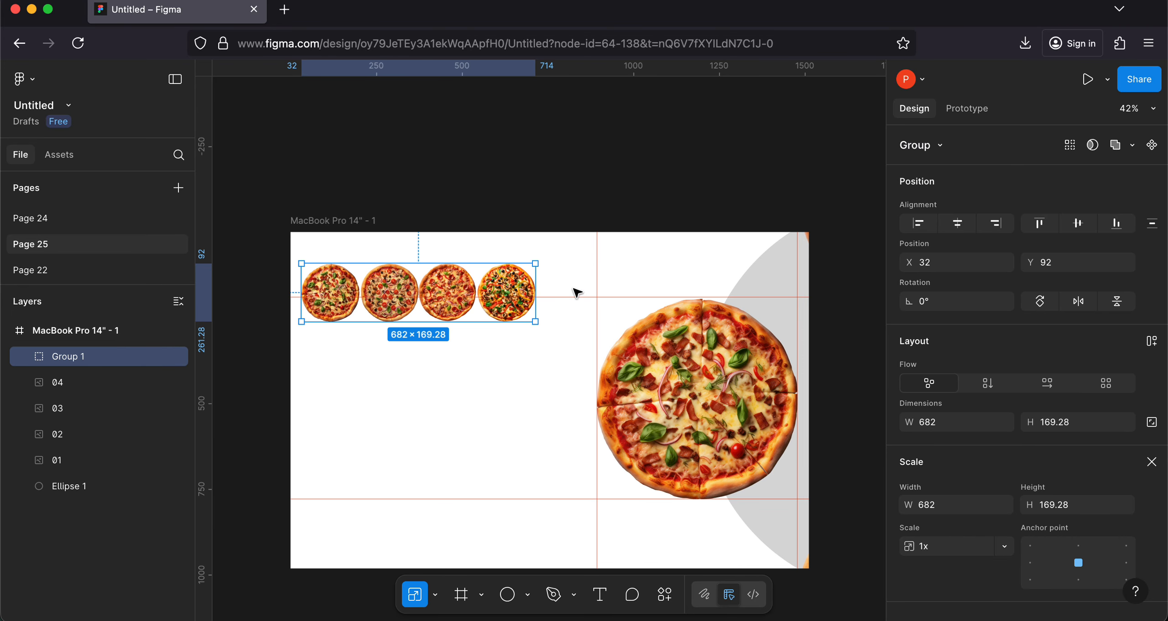
Step: Try enlarging the pizza group to 706 × 175.24 with its left edge fixed, and undo the enlargement
{"action": "left_click_drag", "start_coordinate": [535, 292], "coordinate": [543, 292]}
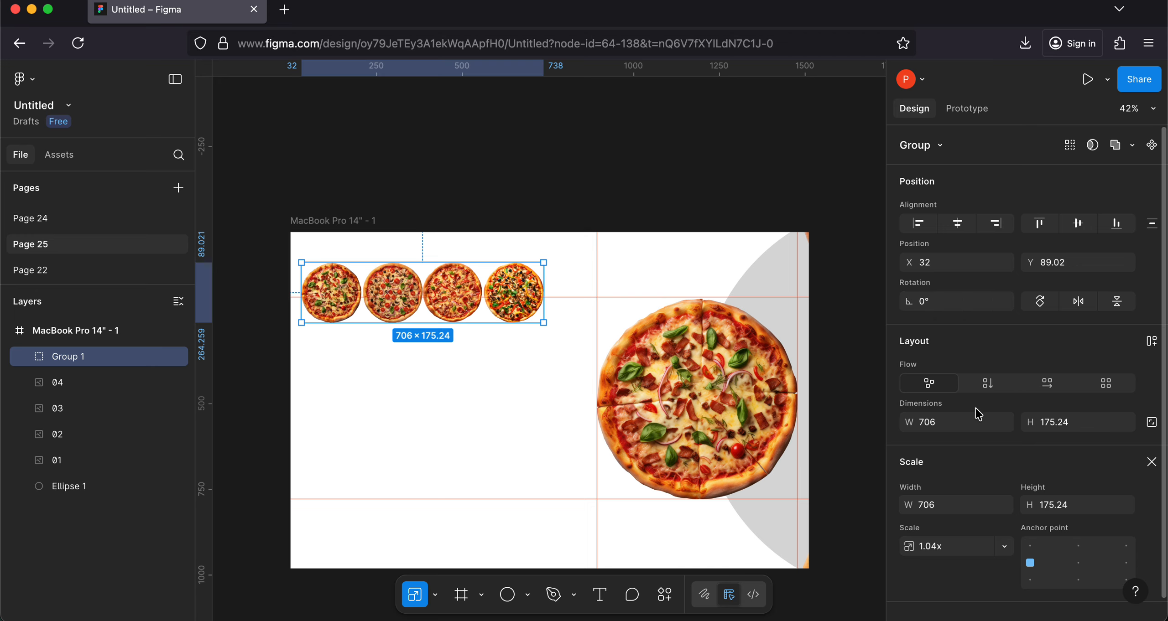
{"action": "scroll", "coordinate": [959, 448], "scroll_direction": "down", "scroll_amount": 1}
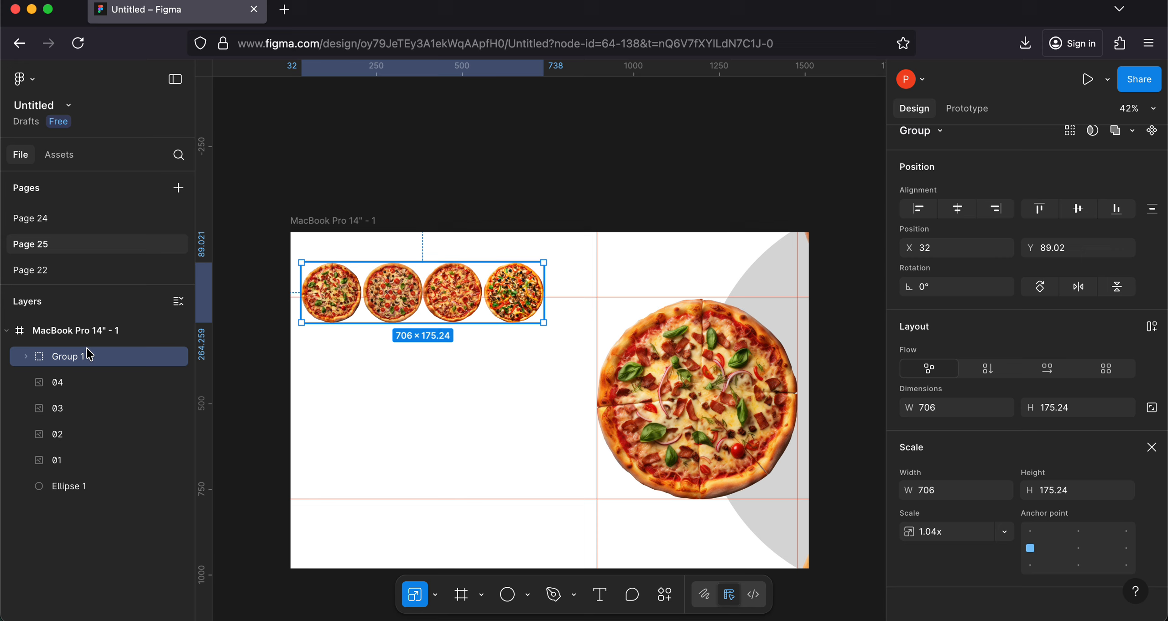
{"action": "left_click", "coordinate": [26, 357]}
{"action": "left_click", "coordinate": [26, 360]}
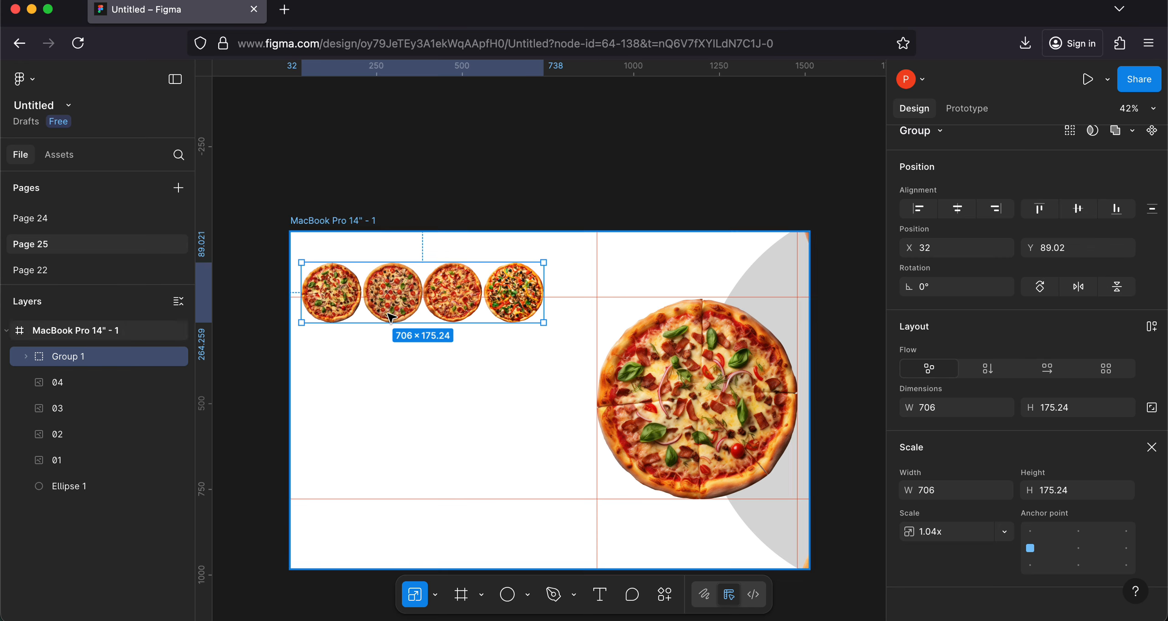
{"action": "key", "text": "super+z"}
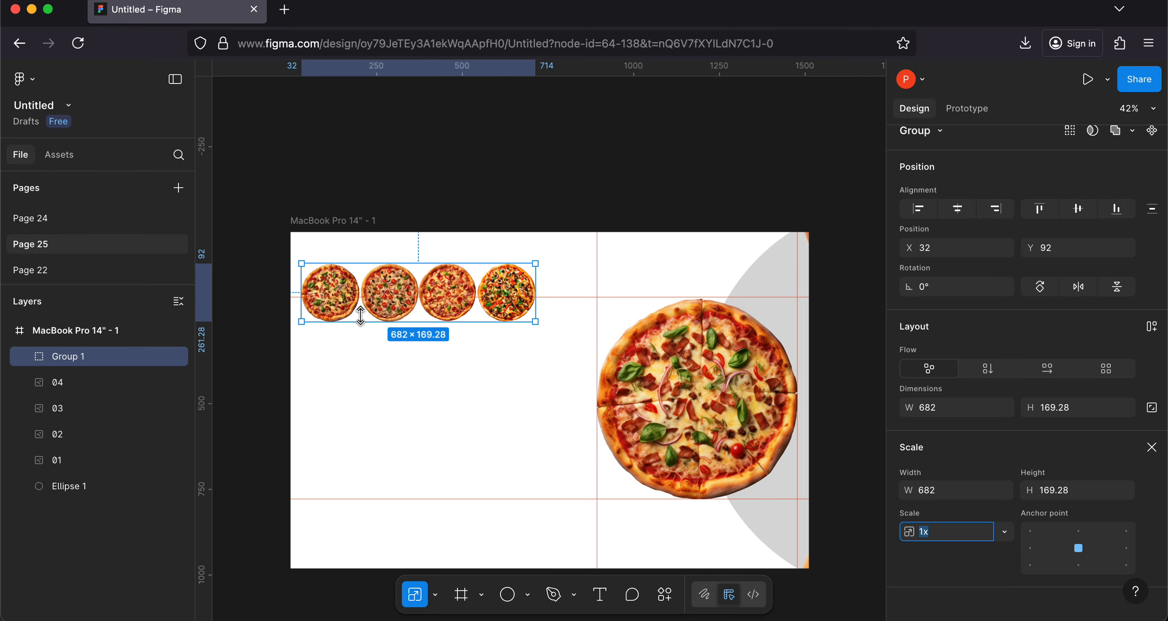
{"action": "left_click", "coordinate": [93, 359]}
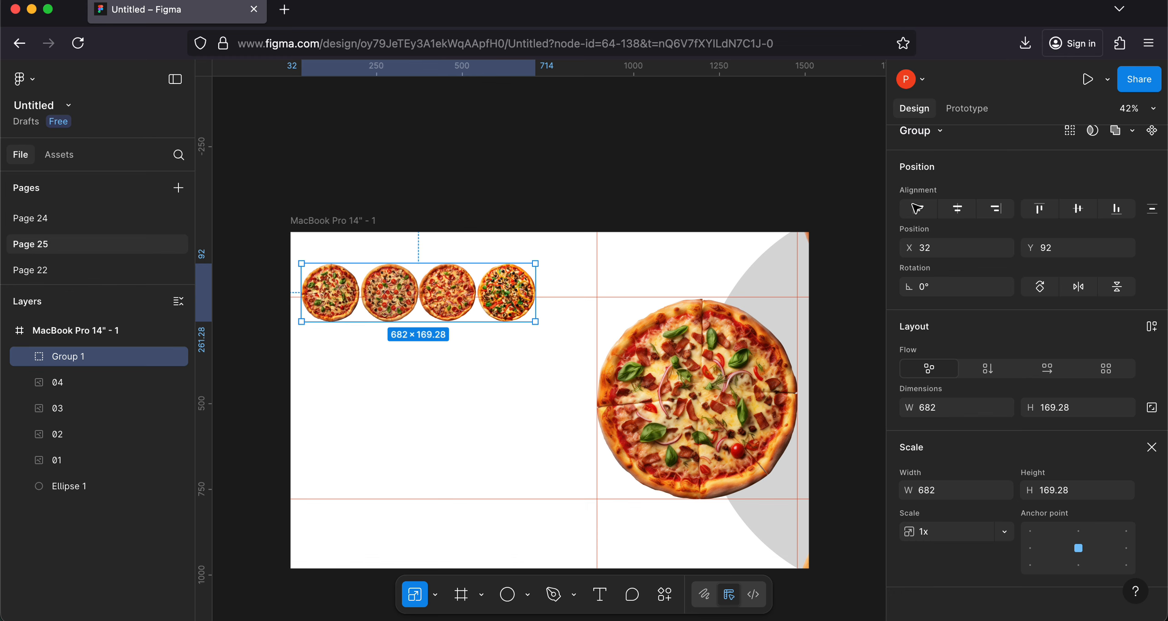
{"action": "scroll", "coordinate": [958, 219], "scroll_direction": "up", "scroll_amount": 1}
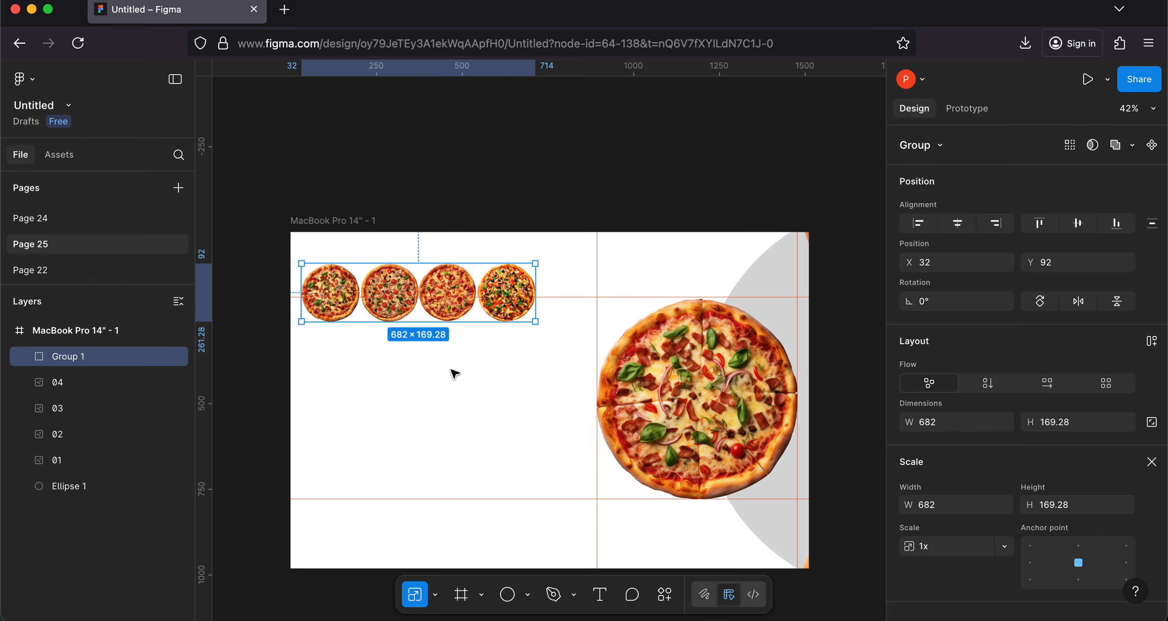
{"action": "scroll", "coordinate": [418, 311], "scroll_direction": "down", "scroll_amount": 5}
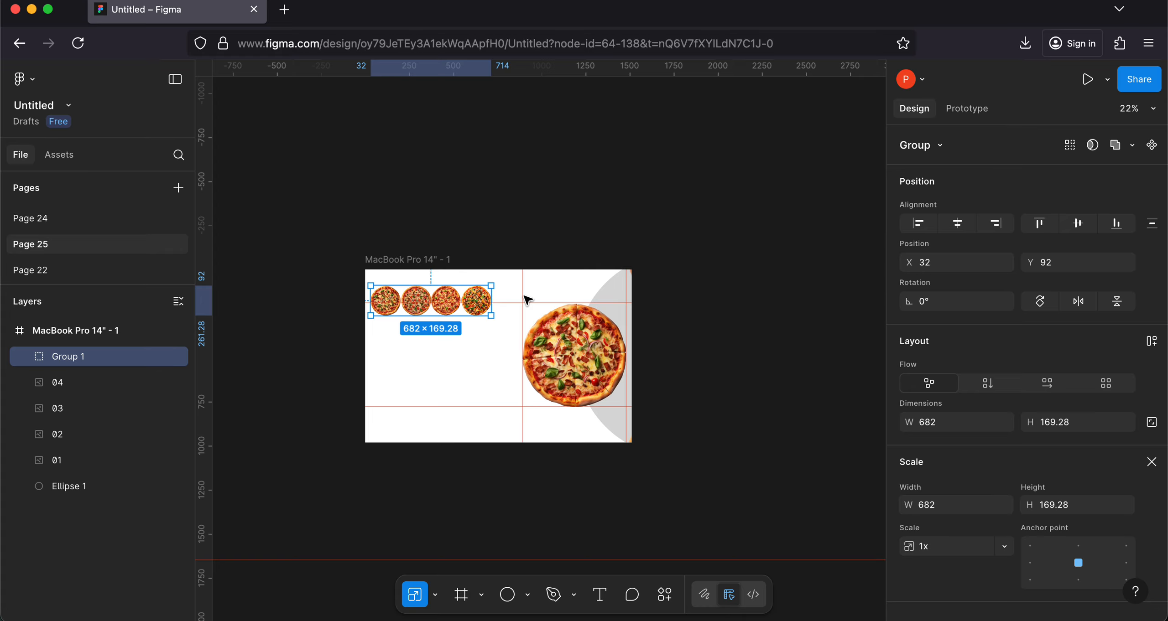
Step: Scale pizza 5, the first in the small row, by 1.2x from its centre
{"action": "left_click", "coordinate": [63, 329]}
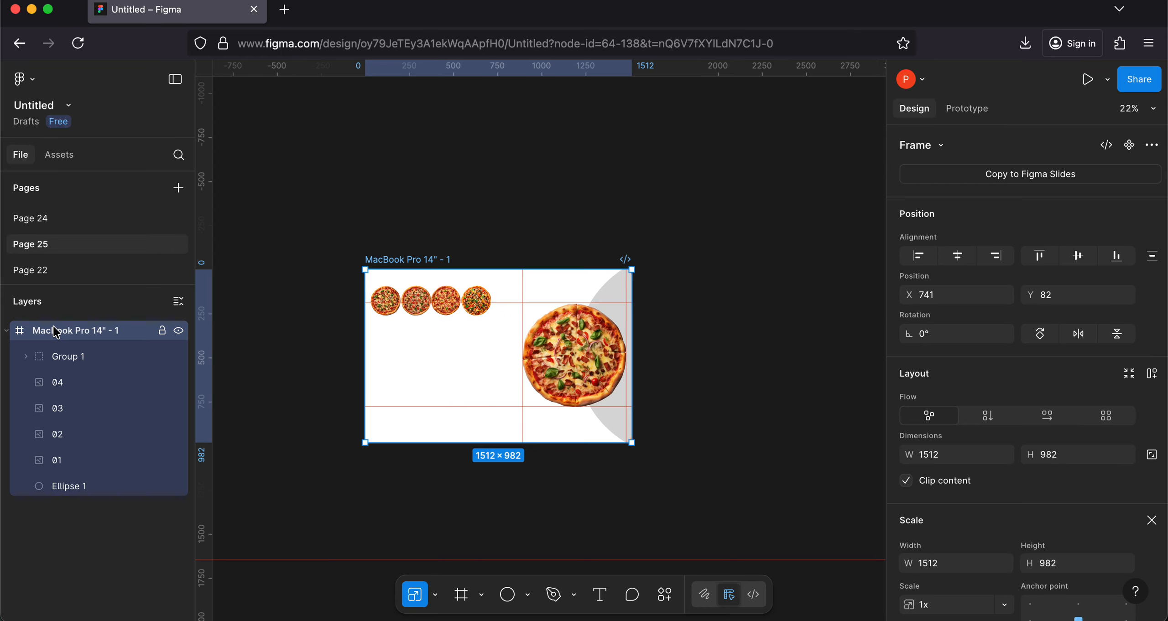
{"action": "left_click", "coordinate": [386, 304]}
{"action": "double_click", "coordinate": [385, 303]}
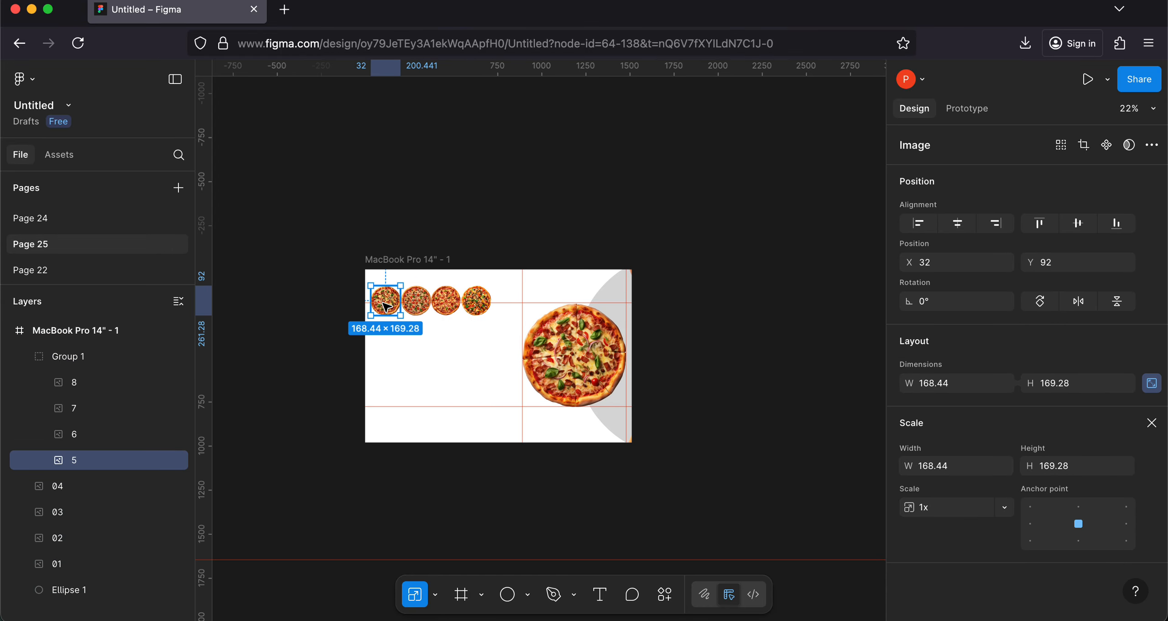
{"action": "left_click", "coordinate": [915, 506]}
{"action": "type", "text": "1.2"}
{"action": "key", "text": "Return"}
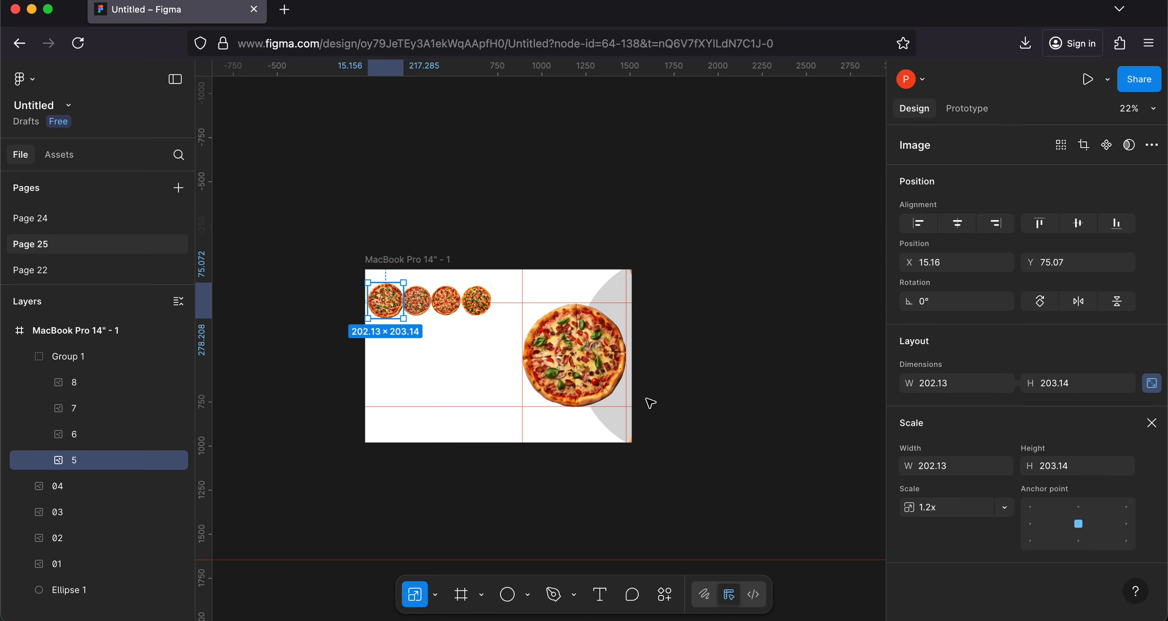
Step: Duplicate the MacBook Pro 14" - 1 frame and select pizza 5 in the copy's small row
{"action": "left_click", "coordinate": [64, 330]}
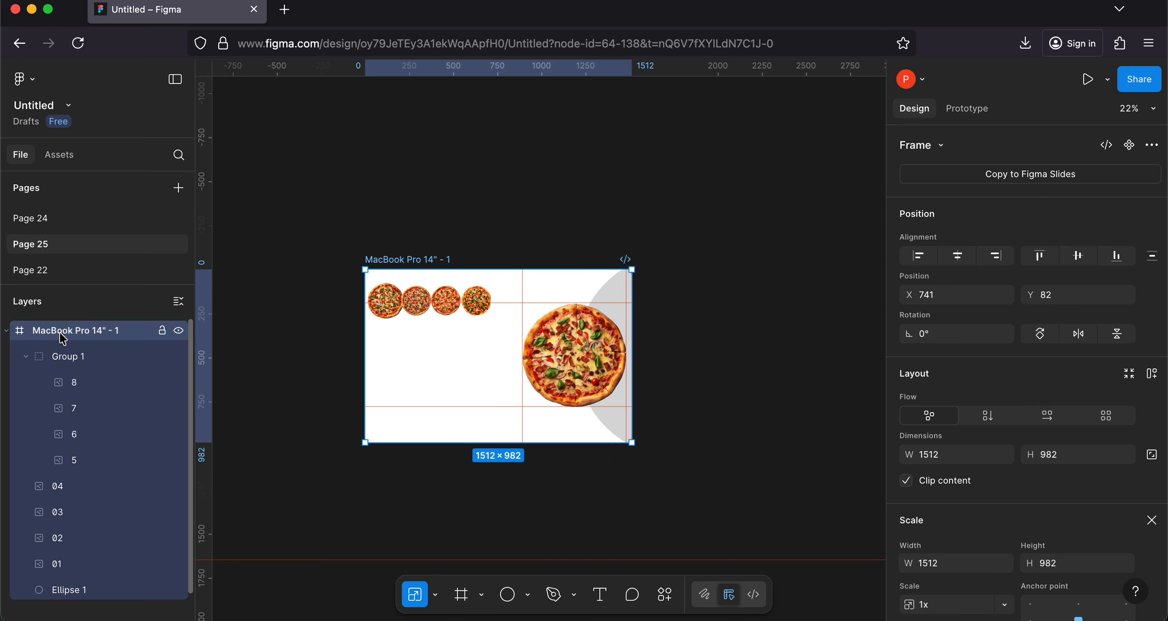
{"action": "key", "text": "super+d"}
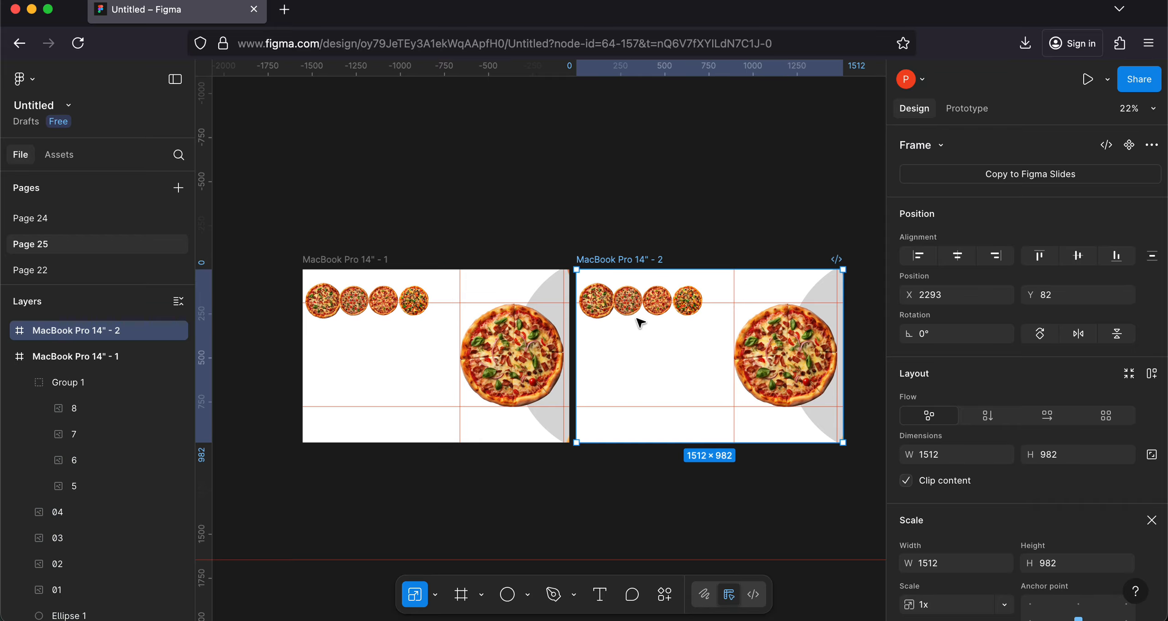
{"action": "left_click", "coordinate": [590, 303]}
{"action": "left_click", "coordinate": [590, 304]}
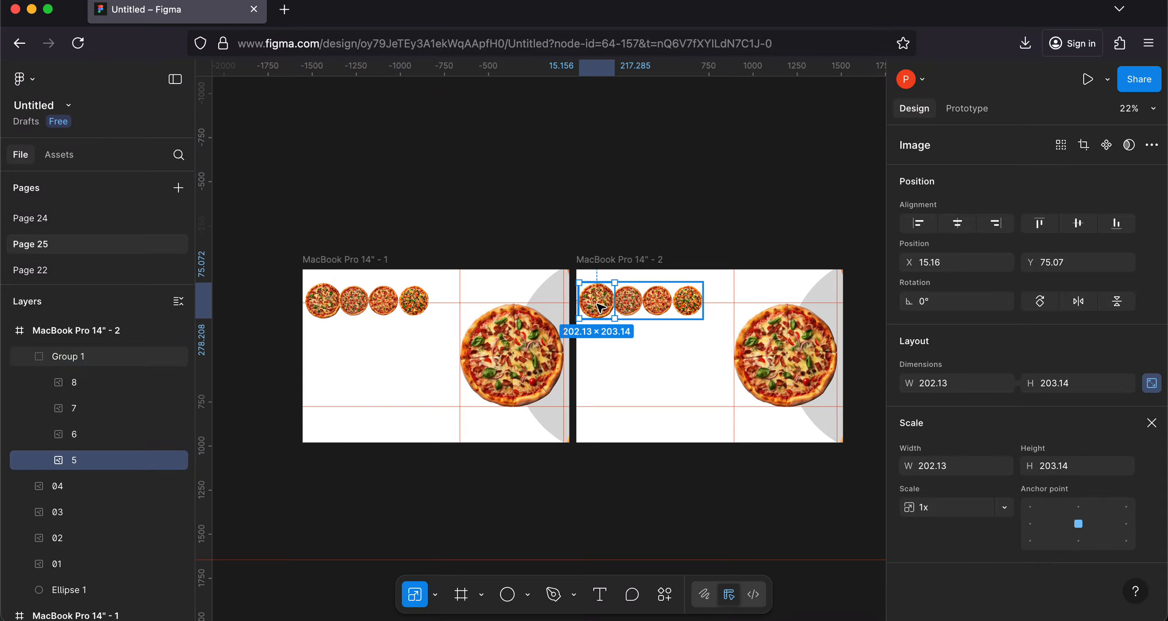
{"action": "left_click", "coordinate": [937, 508]}
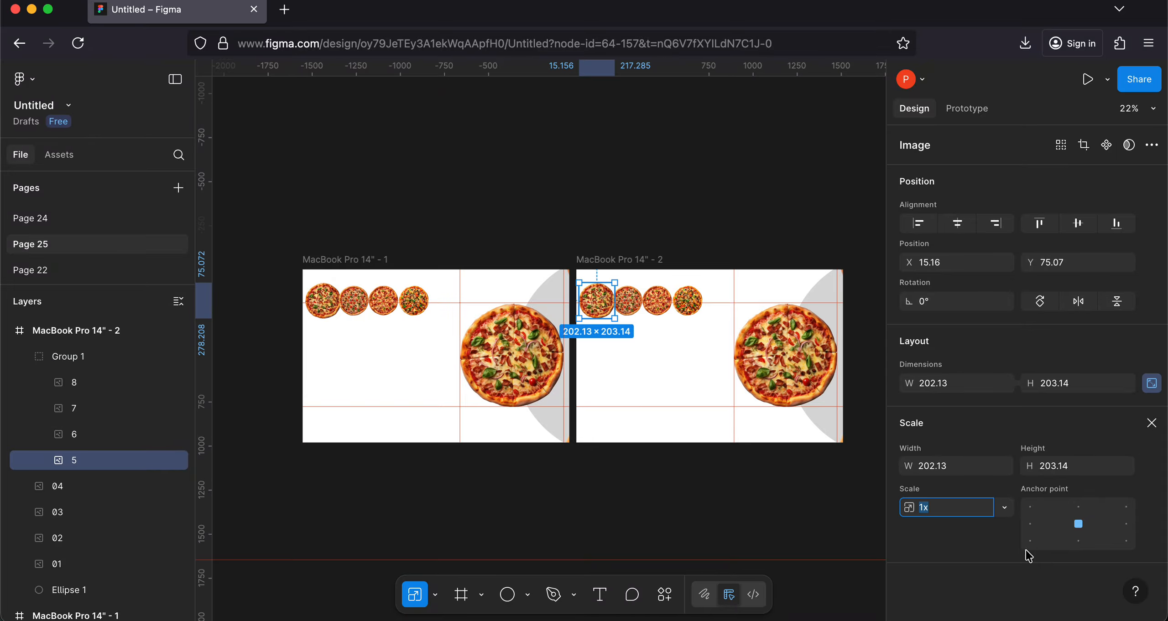
{"action": "left_click", "coordinate": [788, 525]}
Step: Undo the frame duplication and the 1.2x scaling of pizza 5
{"action": "key", "text": "super+z"}
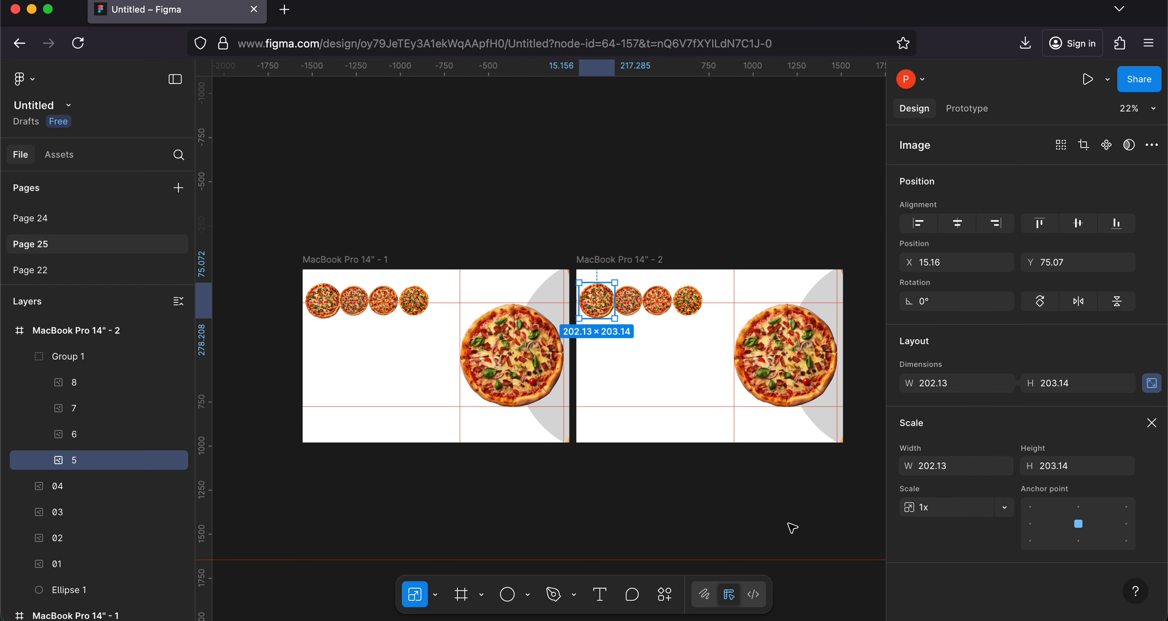
{"action": "key", "text": "super+z"}
{"action": "key", "text": "super+z"}
{"action": "key", "text": "super+z"}
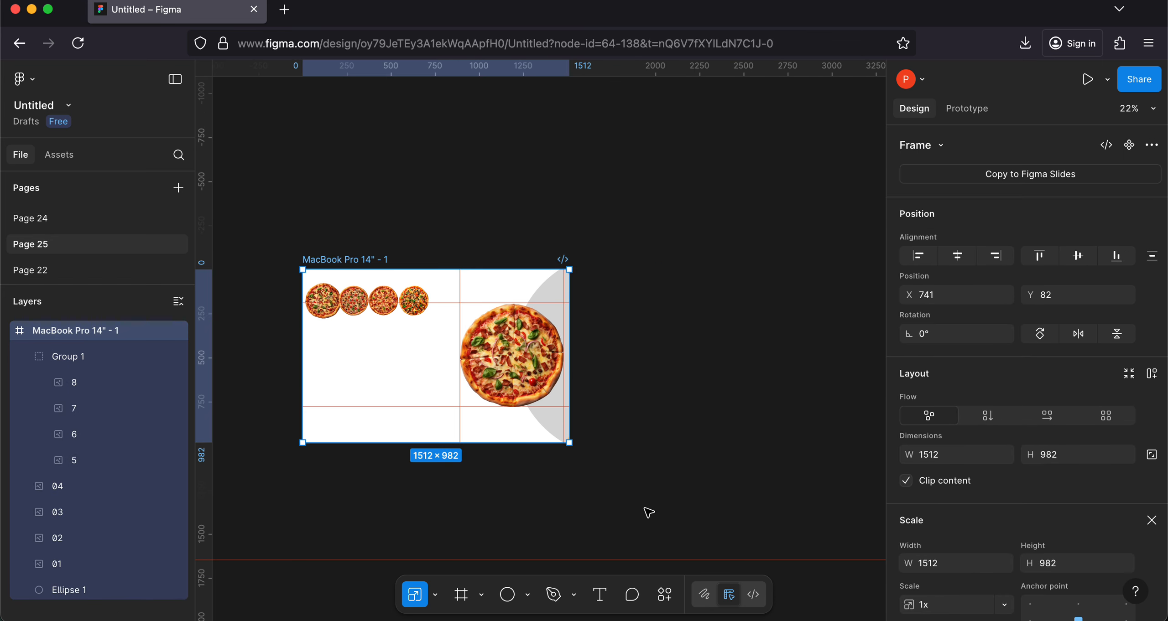
{"action": "key", "text": "super+z"}
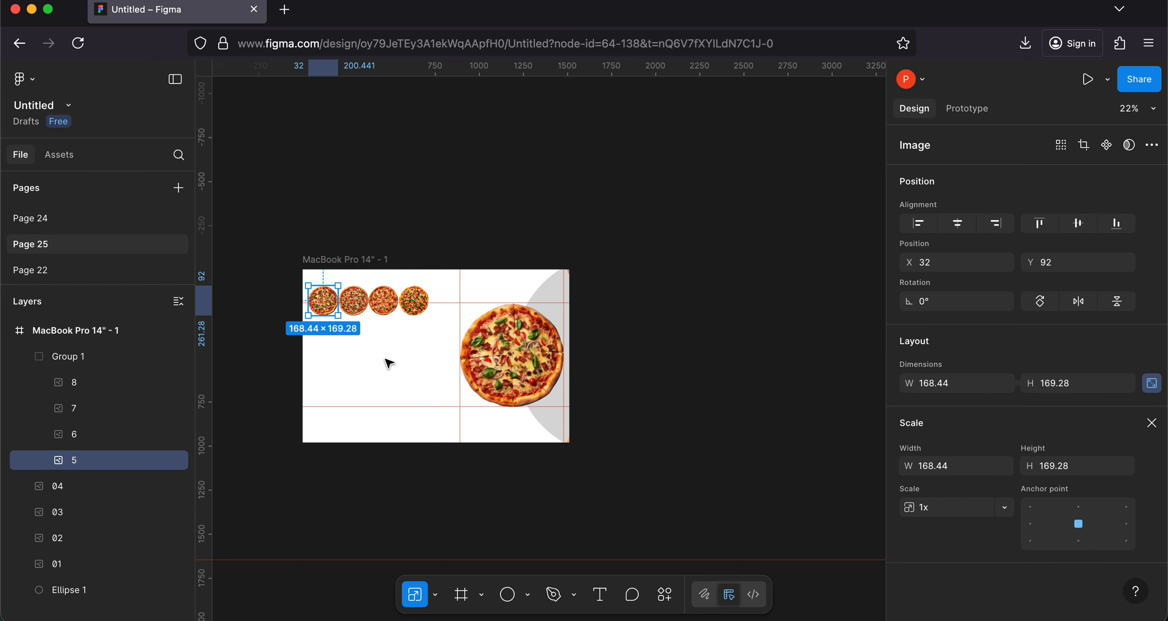
Step: Scale Group 1 down to 499 × 123.86, keeping its left edge at X 32
{"action": "scroll", "coordinate": [385, 349], "scroll_direction": "up", "scroll_amount": 5}
{"action": "scroll", "coordinate": [363, 344], "scroll_direction": "left", "scroll_amount": 3}
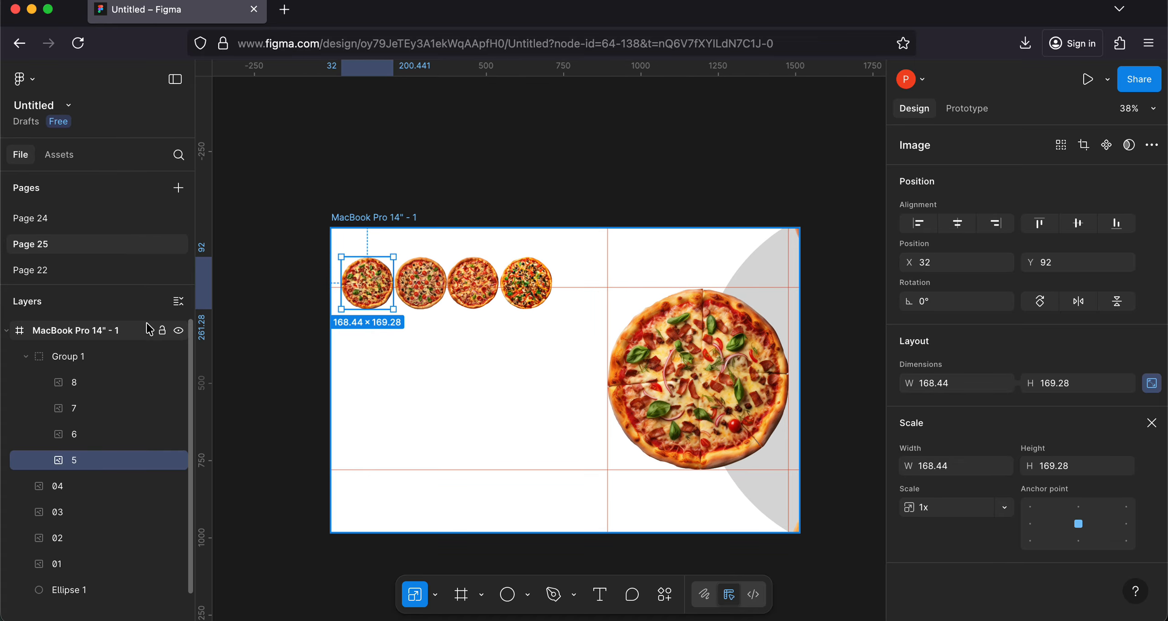
{"action": "left_click", "coordinate": [84, 357]}
{"action": "left_click_drag", "start_coordinate": [553, 283], "coordinate": [495, 286]}
{"action": "scroll", "coordinate": [406, 274], "scroll_direction": "up", "scroll_amount": 5}
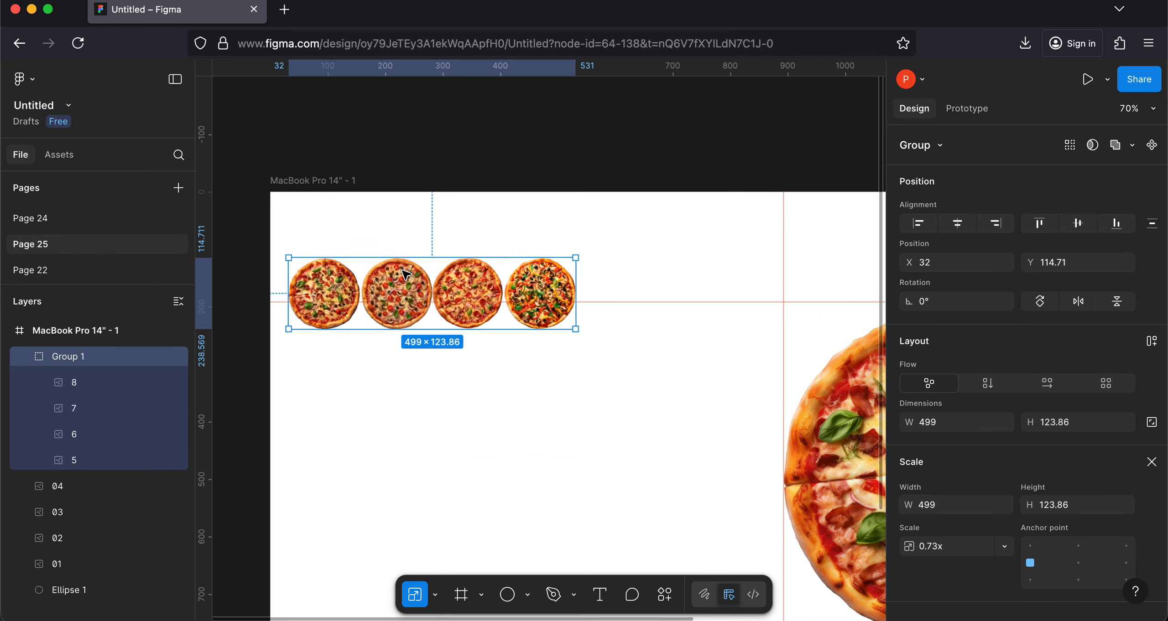
Step: Scale the four small pizzas together to 452.39 × 112.29, and scale Group 1 back up to about 520 wide
{"action": "left_click", "coordinate": [322, 310]}
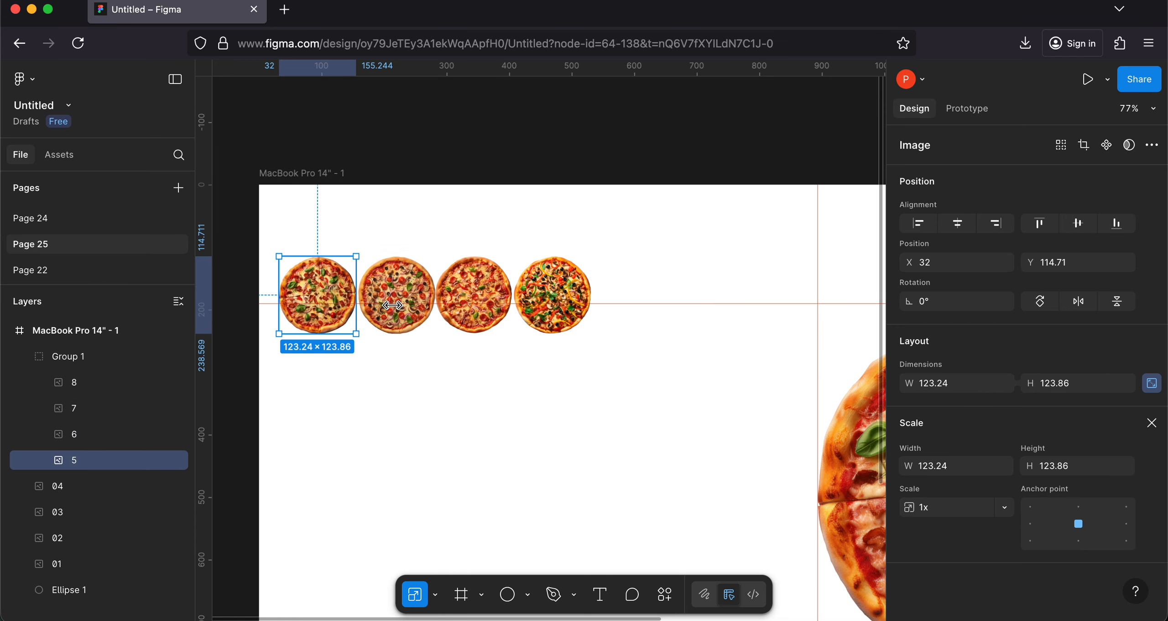
{"action": "left_click", "coordinate": [396, 301], "text": "shift"}
{"action": "left_click", "coordinate": [473, 301], "text": "shift"}
{"action": "left_click", "coordinate": [553, 309], "text": "shift"}
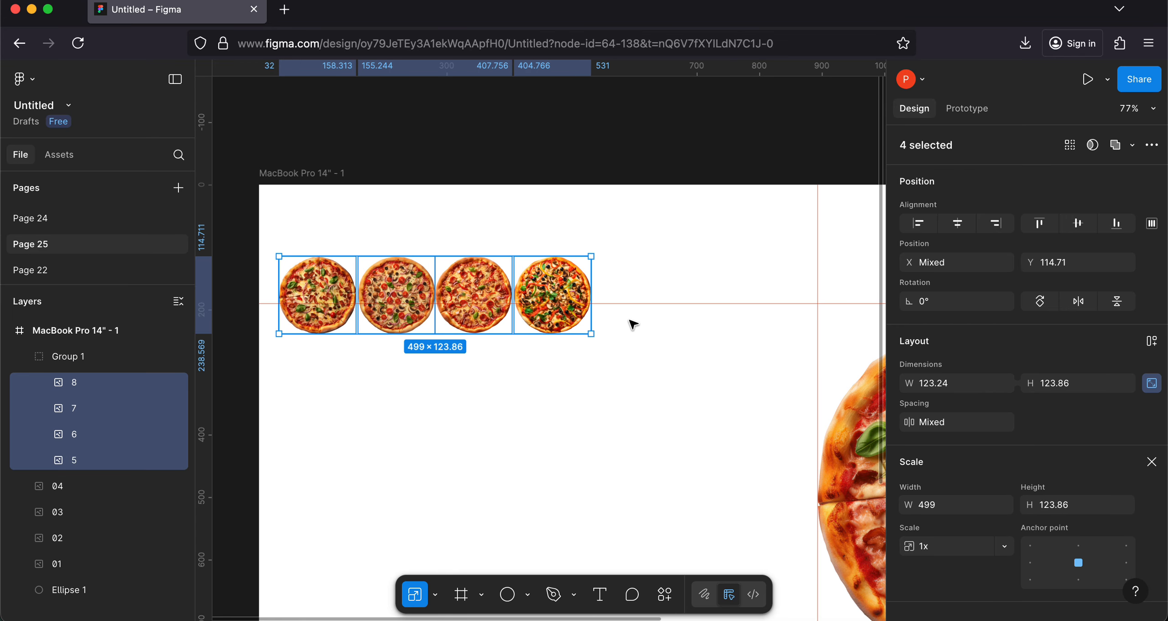
{"action": "key", "text": "k"}
{"action": "left_click_drag", "start_coordinate": [590, 334], "coordinate": [560, 326]}
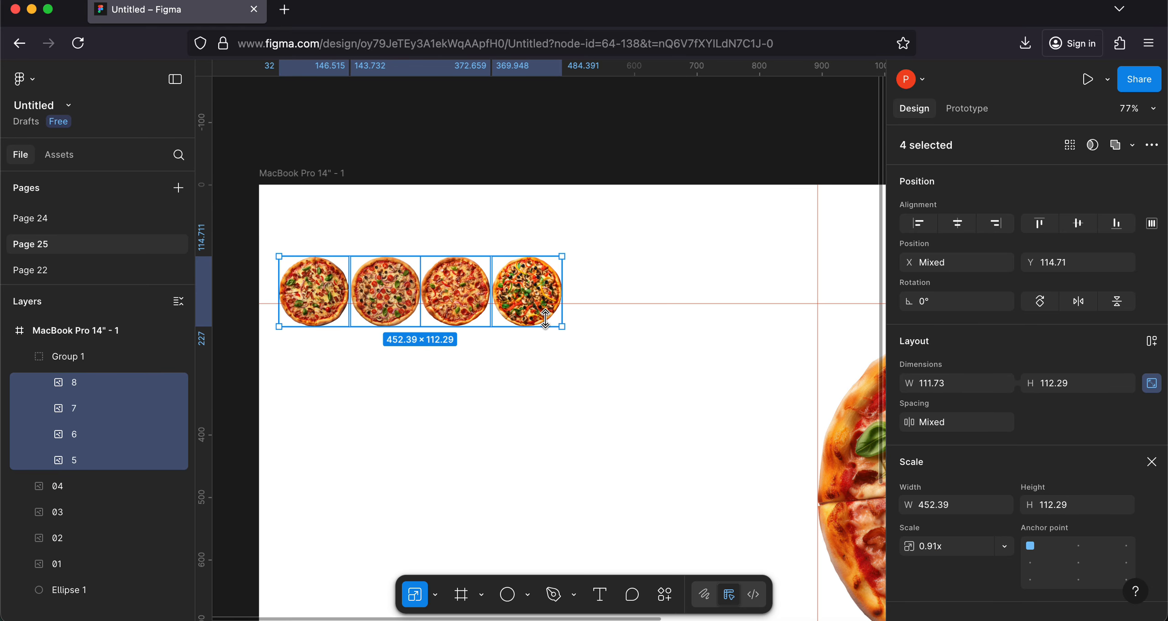
{"action": "left_click", "coordinate": [70, 356]}
{"action": "left_click_drag", "start_coordinate": [562, 293], "coordinate": [603, 293]}
Step: Shrink pizza 7, the last in the small row, to a width of 100 with its position at X 441, Y 120
{"action": "double_click", "coordinate": [584, 298]}
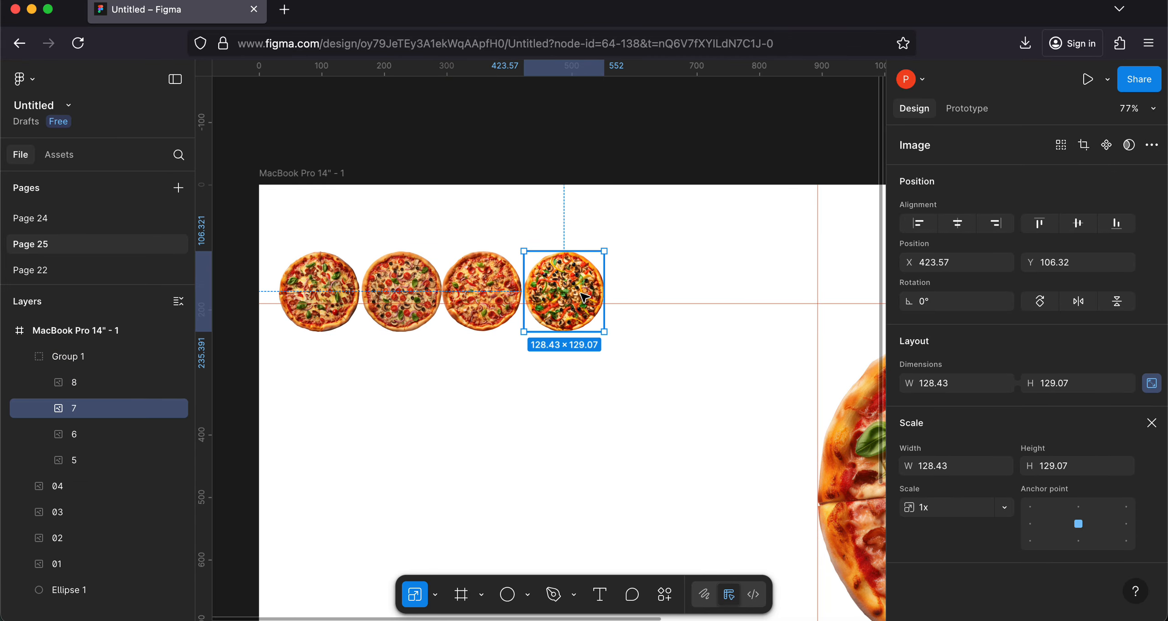
{"action": "left_click_drag", "start_coordinate": [603, 251], "coordinate": [568, 292]}
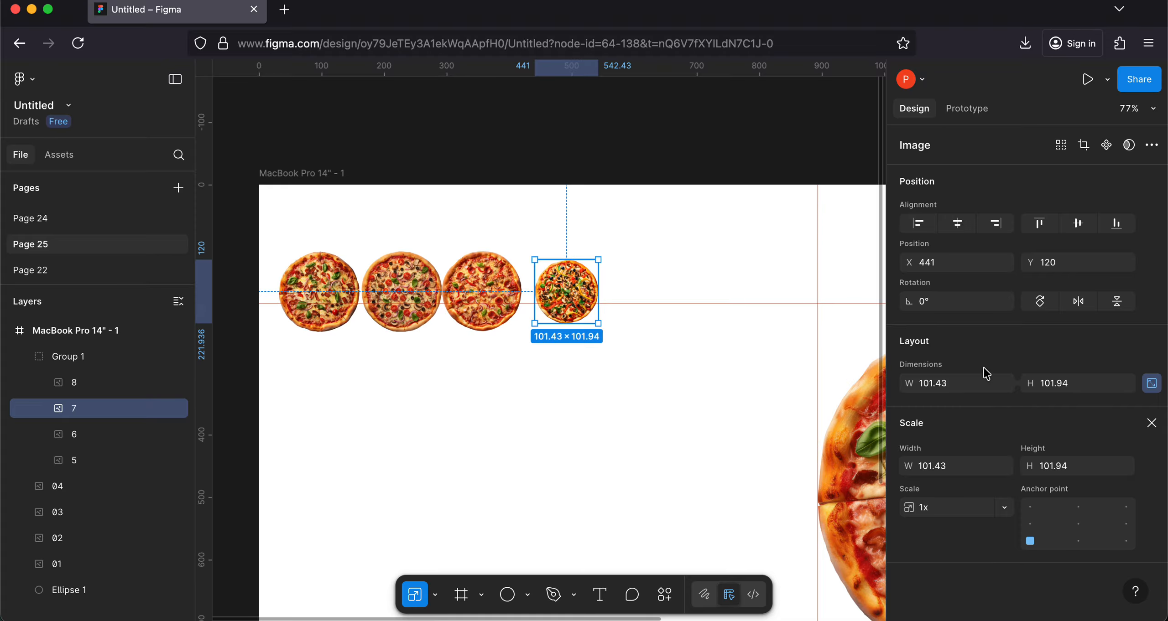
{"action": "left_click", "coordinate": [958, 388]}
{"action": "type", "text": "100"}
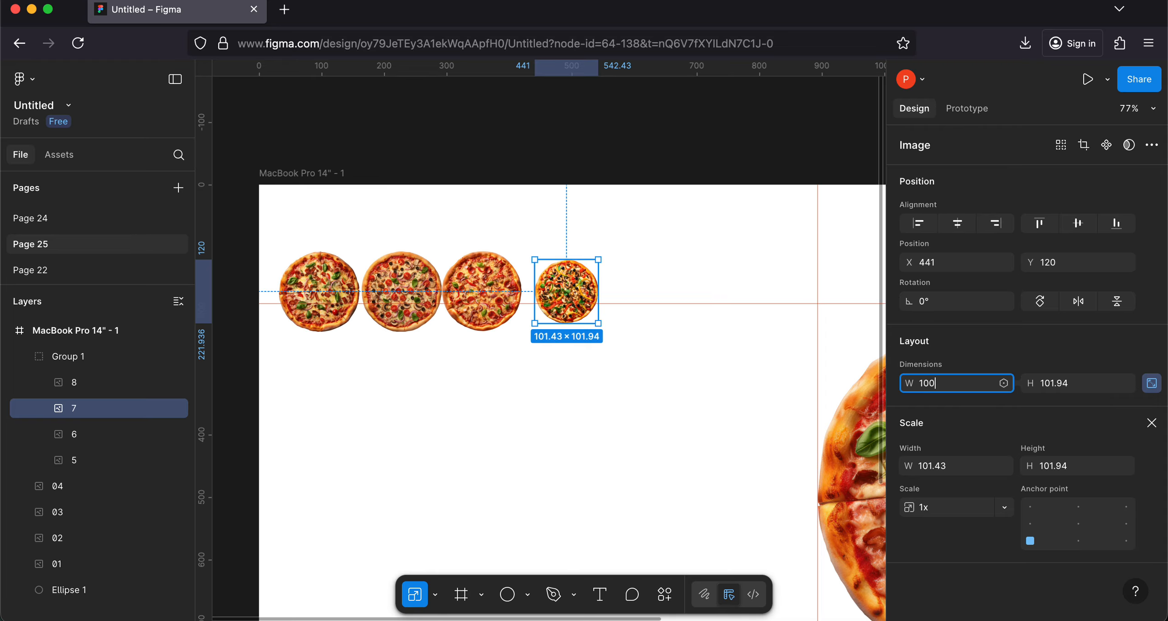
{"action": "key", "text": "Return"}
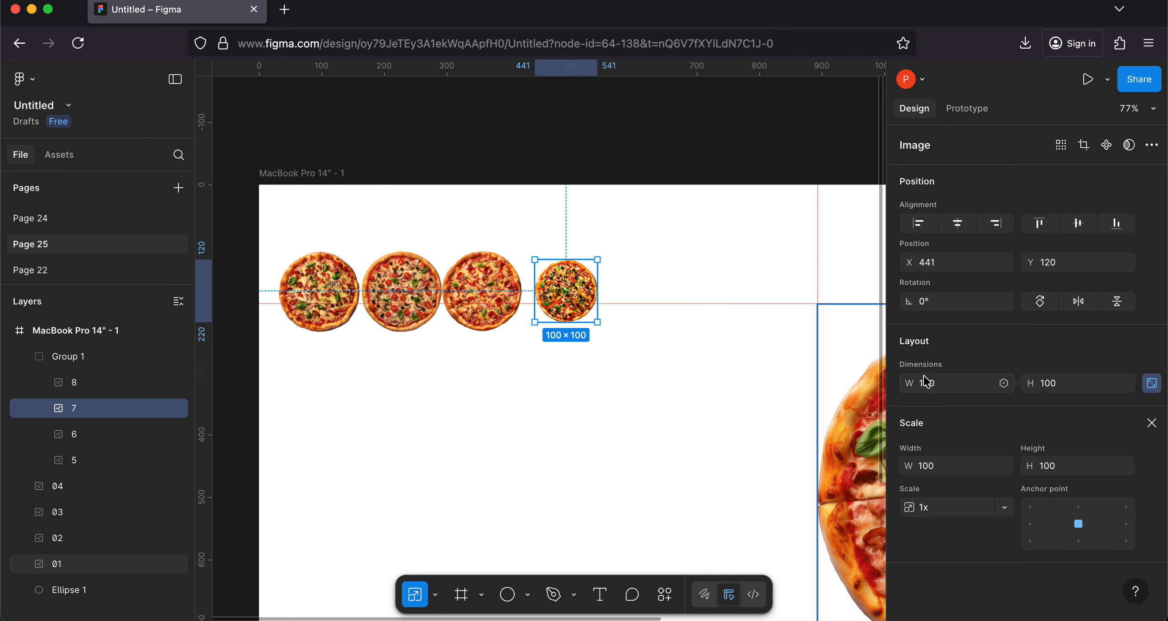
Step: Set pizza 8's width to 100 and move it closer to pizza 7, to X 317, Y 127
{"action": "double_click", "coordinate": [479, 298]}
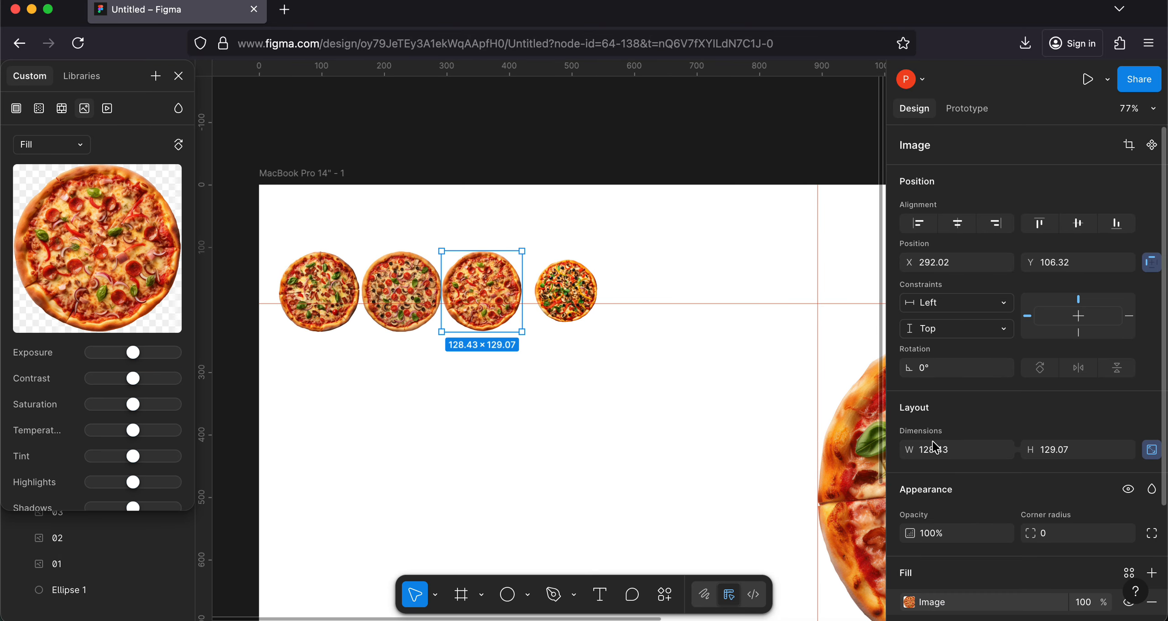
{"action": "left_click", "coordinate": [935, 449]}
{"action": "type", "text": "100"}
{"action": "key", "text": "Return"}
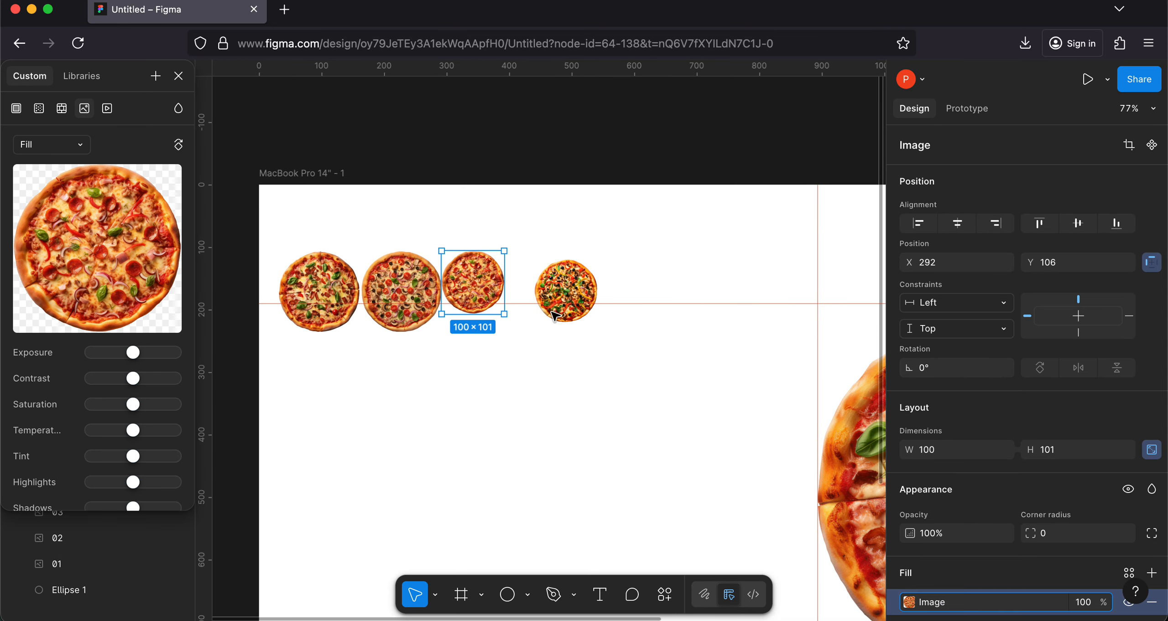
{"action": "mouse_move", "coordinate": [458, 286]}
{"action": "left_mouse_down"}
{"action": "mouse_move", "coordinate": [485, 304]}
{"action": "mouse_move", "coordinate": [464, 299]}
{"action": "left_mouse_up"}
Step: Scale pizza 6 down to about 109.37 × 109.92 and move it beside pizza 8, to X 199, Y 123
{"action": "left_click", "coordinate": [393, 299]}
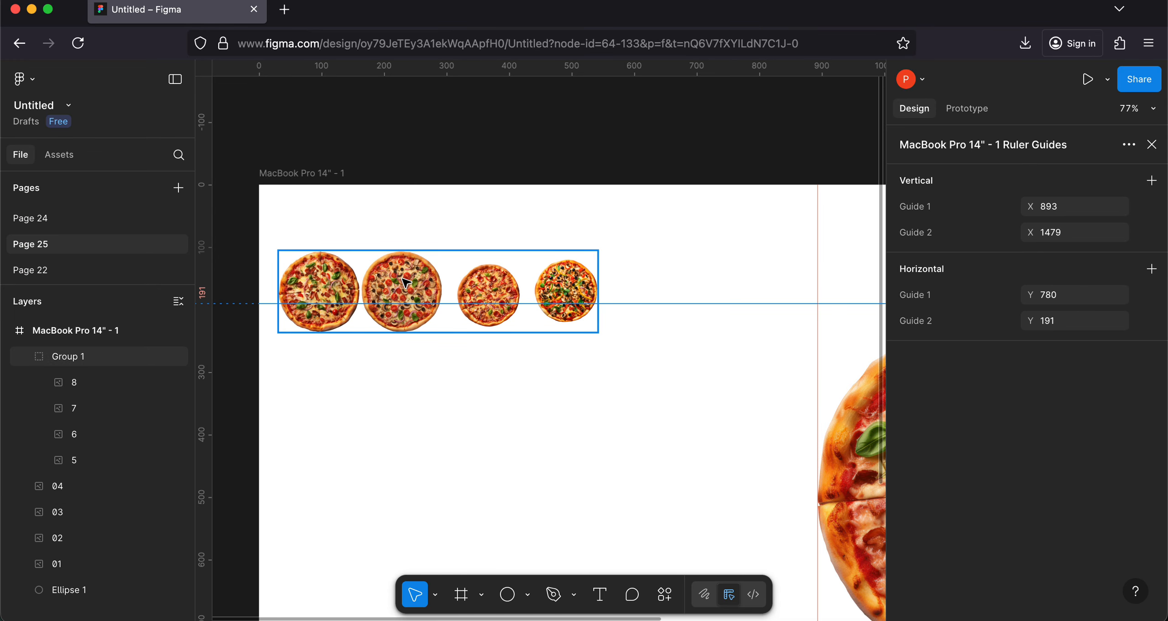
{"action": "left_click", "coordinate": [402, 282]}
{"action": "double_click", "coordinate": [401, 279]}
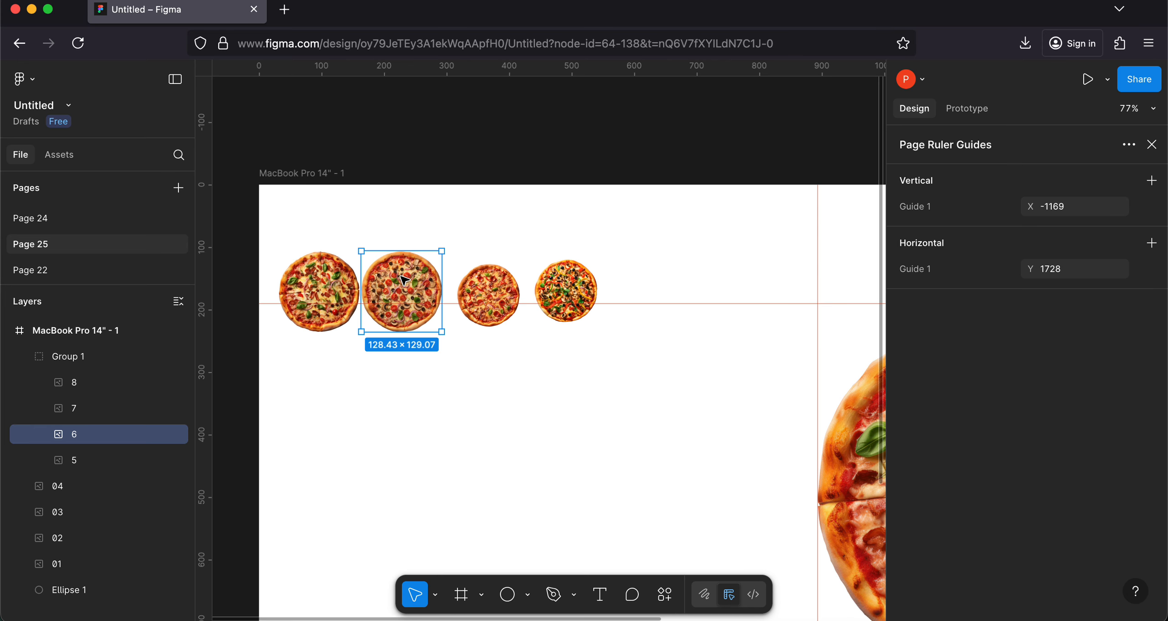
{"action": "left_click", "coordinate": [83, 411]}
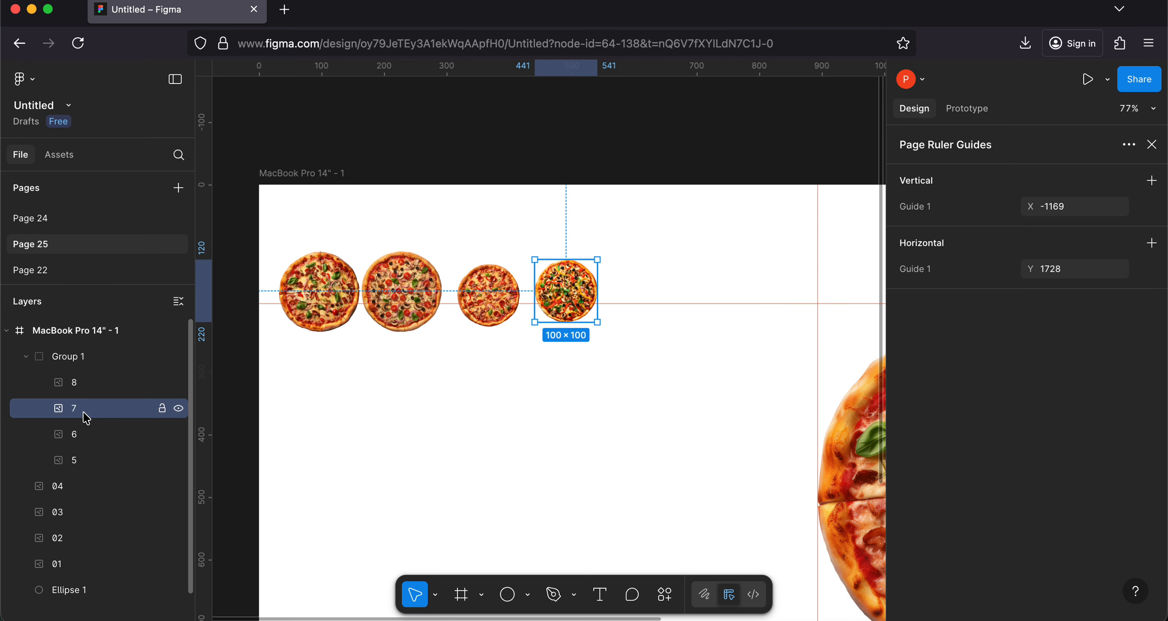
{"action": "left_click", "coordinate": [85, 433]}
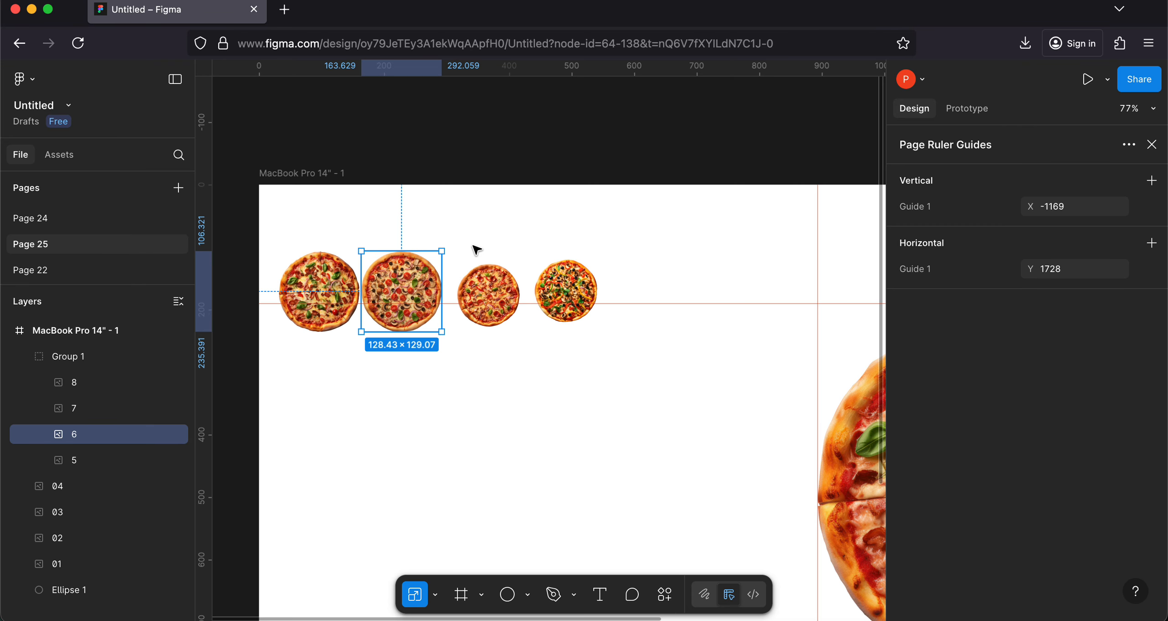
{"action": "left_click_drag", "start_coordinate": [442, 251], "coordinate": [428, 270]}
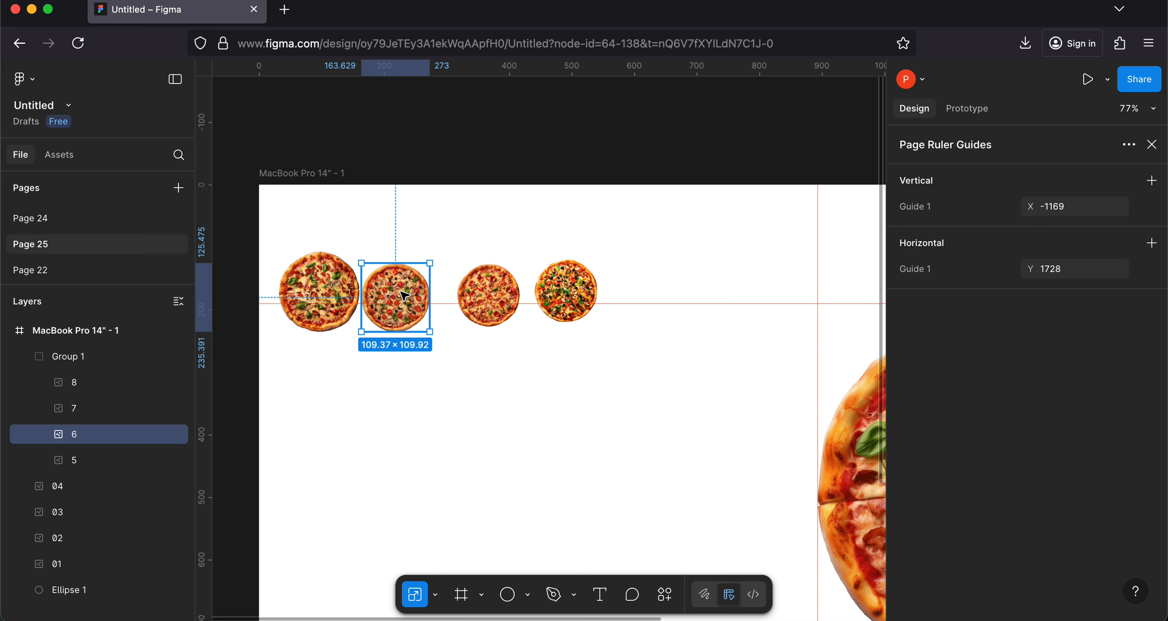
{"action": "mouse_move", "coordinate": [404, 293]}
{"action": "left_mouse_down"}
{"action": "mouse_move", "coordinate": [424, 266]}
{"action": "mouse_move", "coordinate": [413, 291]}
{"action": "mouse_move", "coordinate": [426, 292]}
{"action": "left_mouse_up"}
Step: Shrink pizza 5, the first in the small row, to about 96 × 93.39 and place it at X 94, Y 135
{"action": "left_click", "coordinate": [322, 297]}
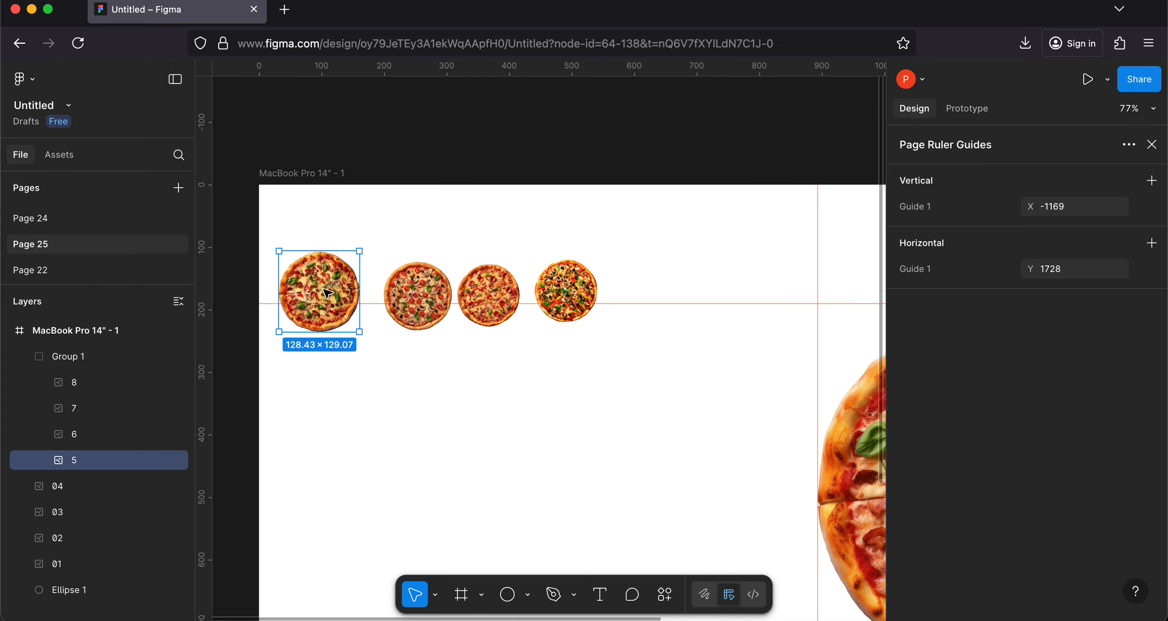
{"action": "left_click_drag", "start_coordinate": [355, 250], "coordinate": [348, 291]}
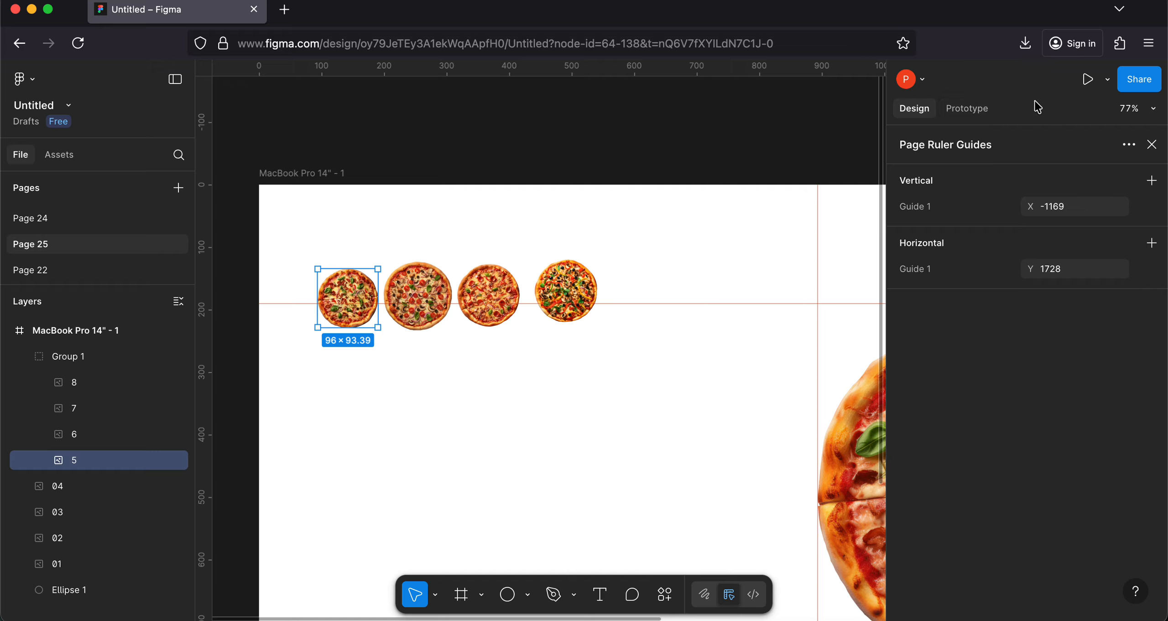
{"action": "left_click", "coordinate": [1151, 144]}
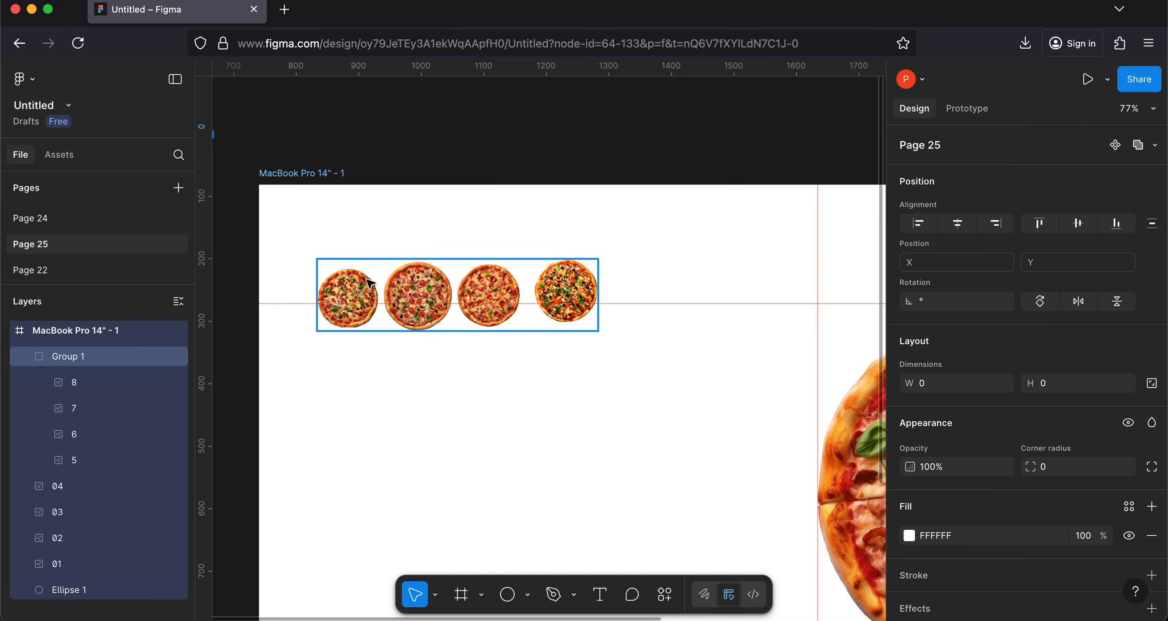
Step: Set pizza 5's width to 100, set its height to 100 with proportions locked, and move it to X 87
{"action": "left_click", "coordinate": [362, 293]}
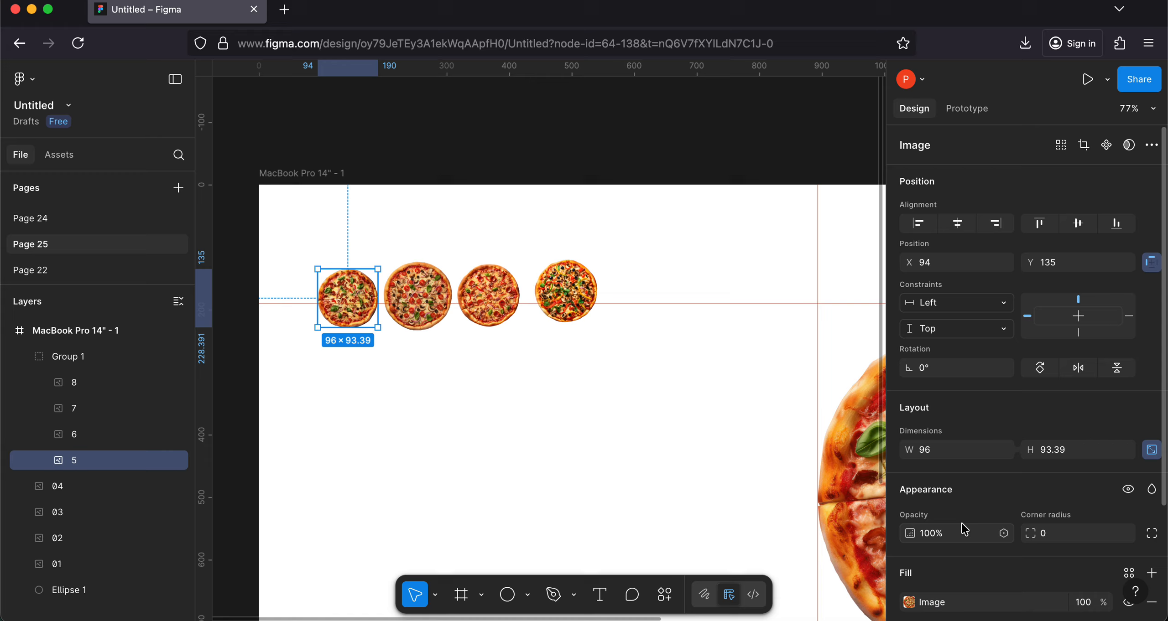
{"action": "left_click", "coordinate": [959, 456]}
{"action": "type", "text": "100"}
{"action": "key", "text": "Return"}
{"action": "left_click", "coordinate": [1062, 450]}
{"action": "key", "text": "Return"}
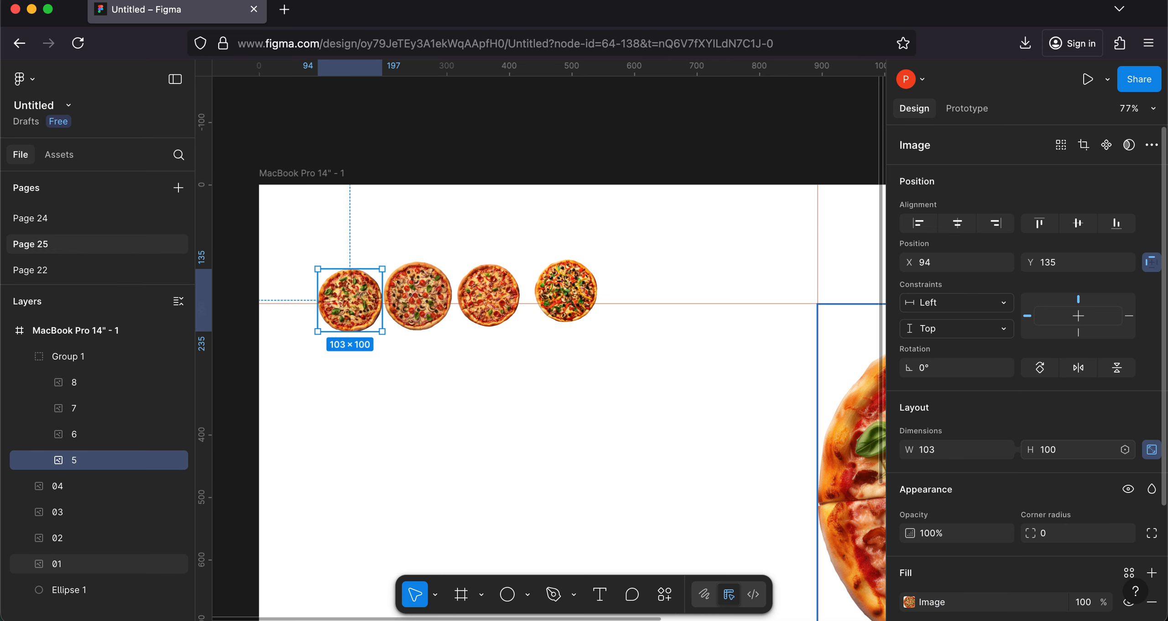
{"action": "left_click", "coordinate": [350, 293]}
{"action": "left_click_drag", "start_coordinate": [350, 291], "coordinate": [345, 286]}
Step: Set pizza 6's width to 100, keeping its proportions
{"action": "left_click", "coordinate": [425, 280]}
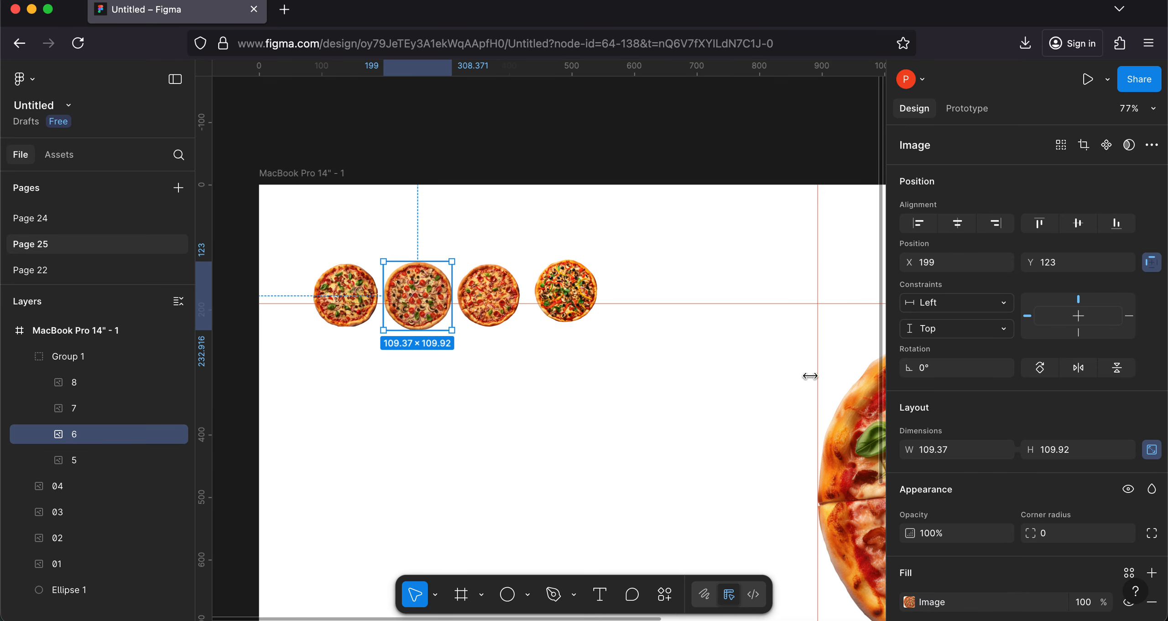
{"action": "left_click", "coordinate": [951, 451]}
{"action": "type", "text": "100"}
{"action": "key", "text": "Return"}
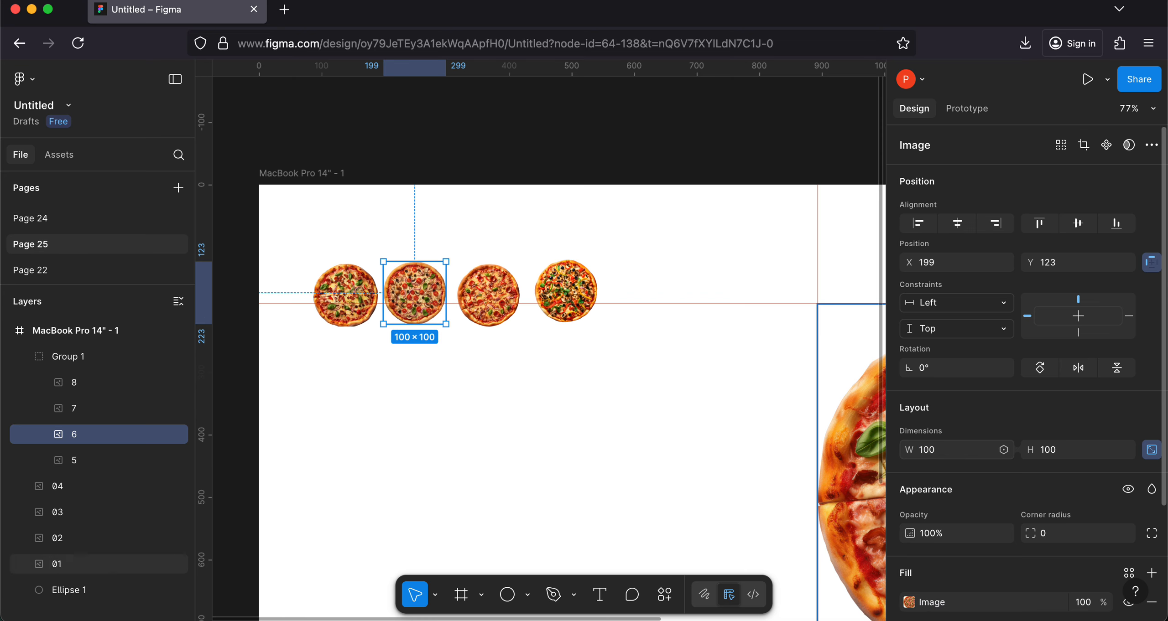
Step: Check the dimensions of pizzas 8 and 7, and wrap all four small pizzas in a horizontal auto layout frame
{"action": "left_click", "coordinate": [482, 298]}
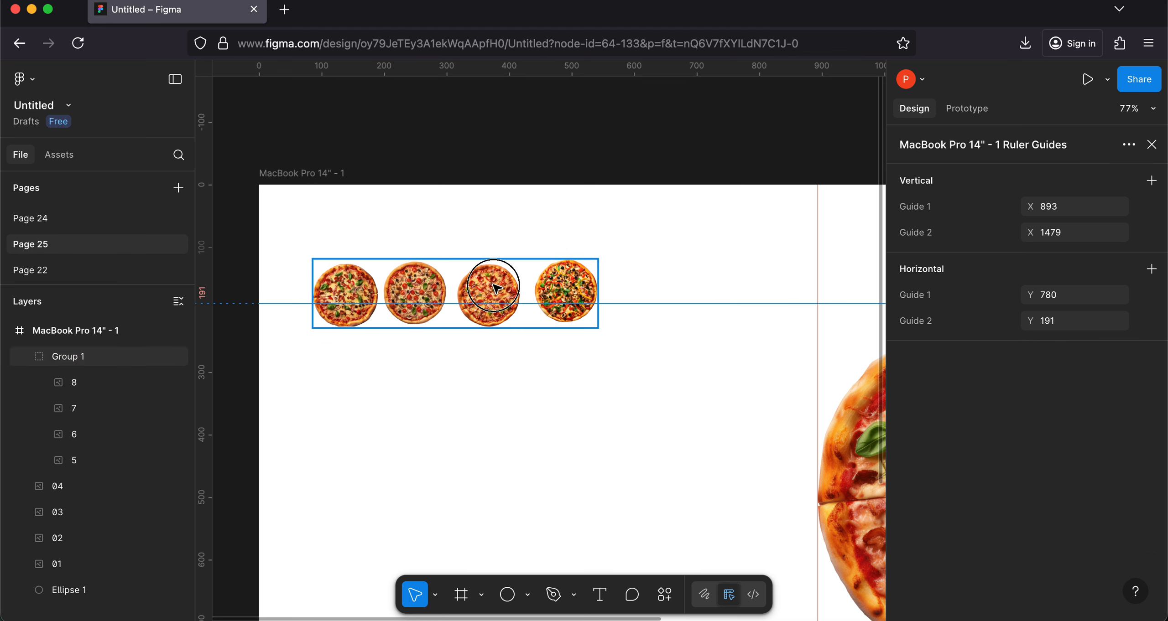
{"action": "left_click", "coordinate": [494, 284]}
{"action": "double_click", "coordinate": [493, 285]}
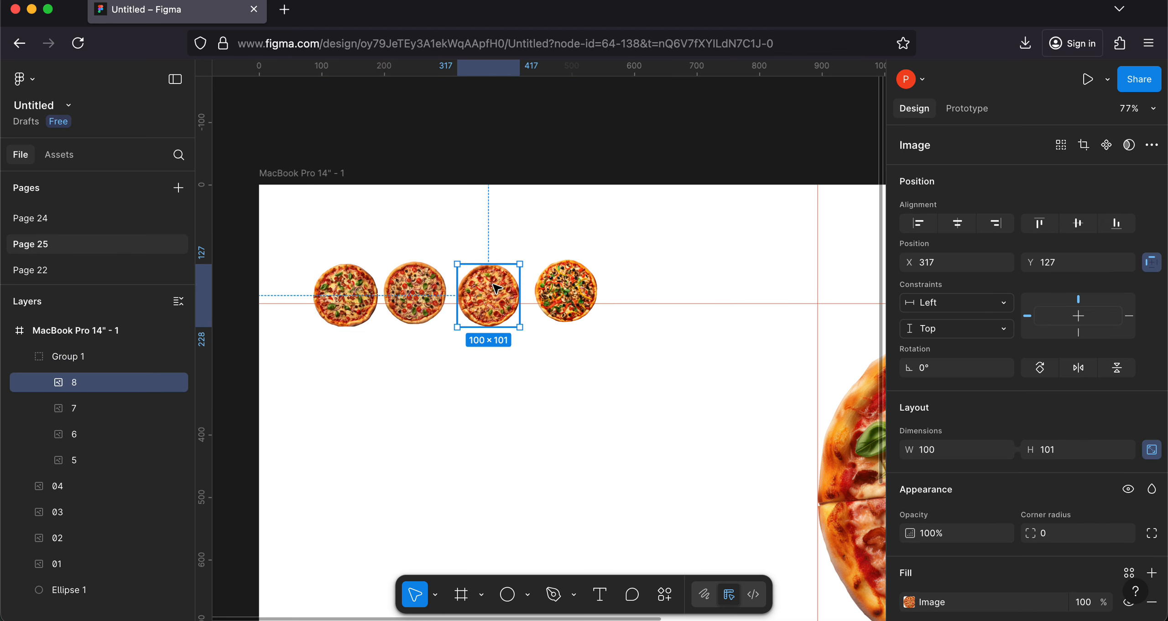
{"action": "double_click", "coordinate": [570, 276]}
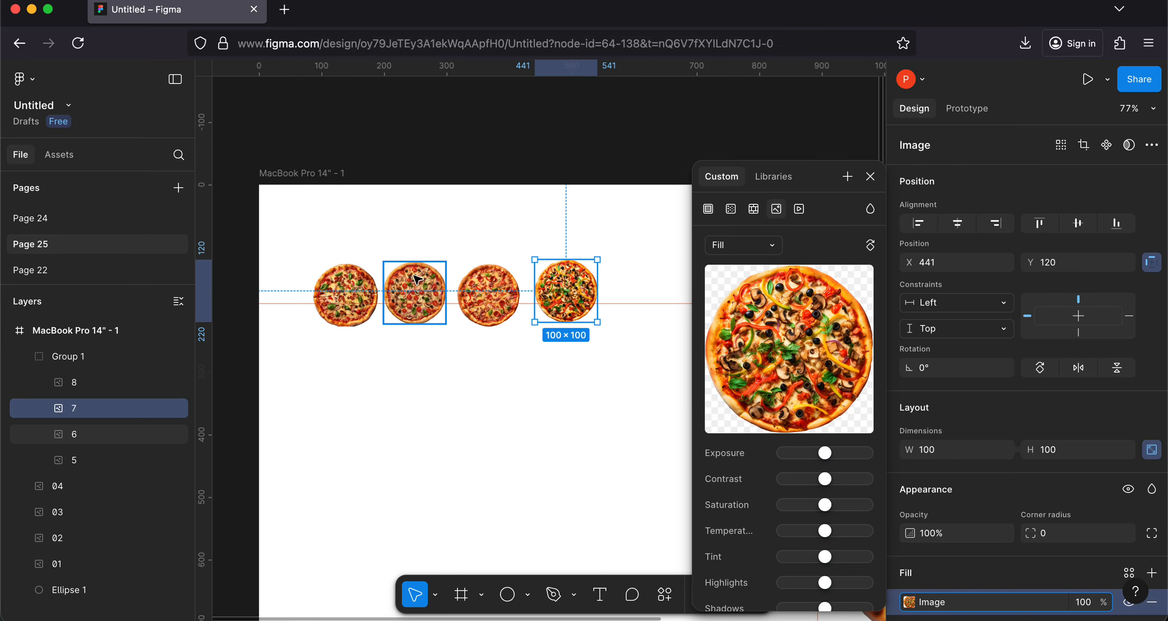
{"action": "left_click", "coordinate": [870, 178]}
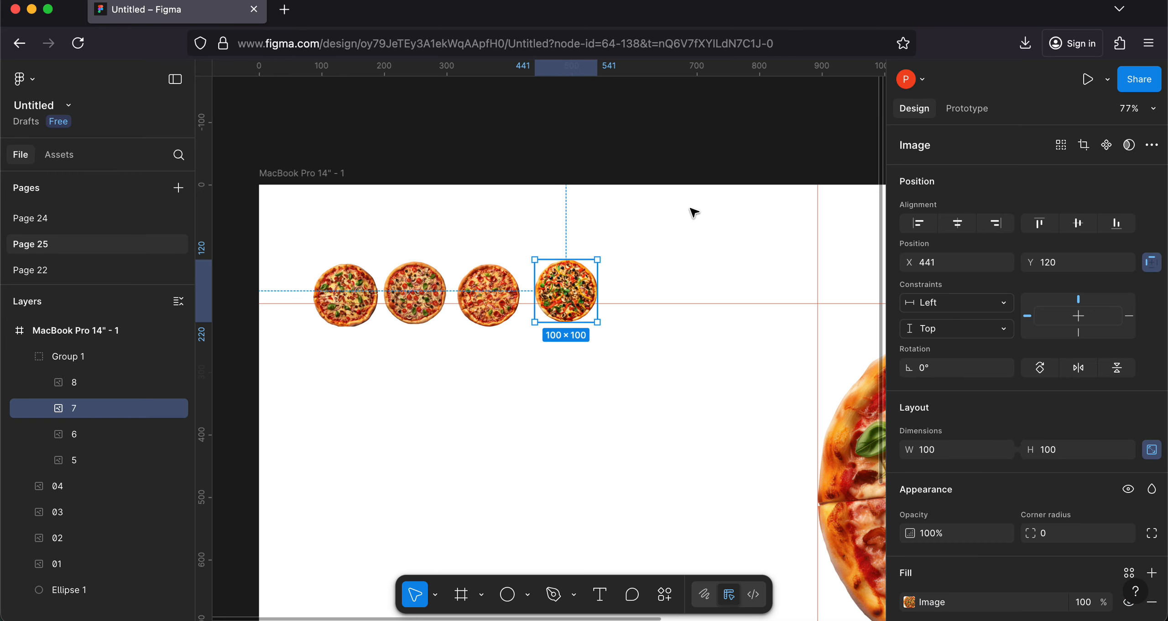
{"action": "left_click", "coordinate": [360, 291]}
{"action": "left_click", "coordinate": [414, 291], "text": "shift"}
{"action": "left_click", "coordinate": [492, 290], "text": "shift"}
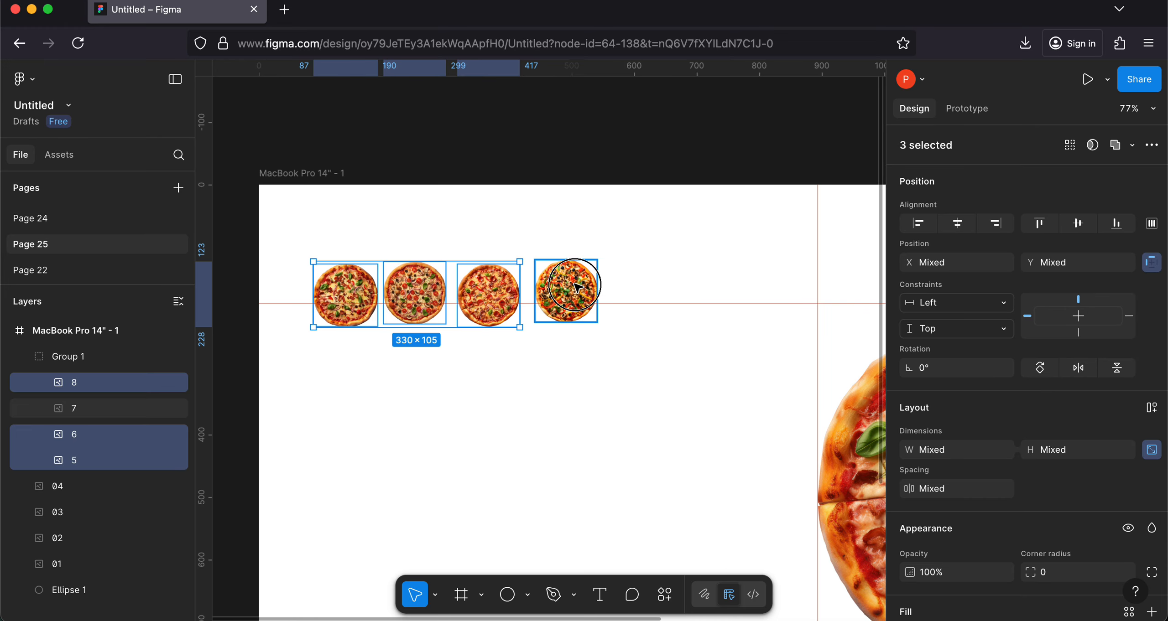
{"action": "left_click", "coordinate": [577, 288], "text": "shift"}
{"action": "key", "text": "shift+a"}
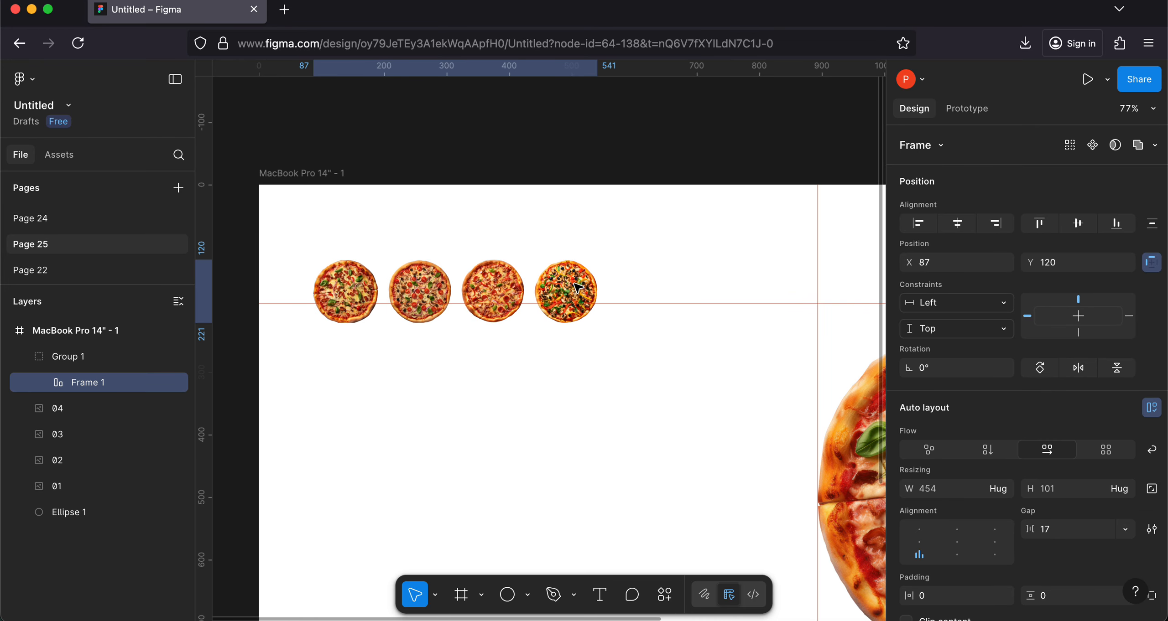
Step: Scale pizza 5 inside the auto layout frame by 1.2x
{"action": "scroll", "coordinate": [511, 381], "scroll_direction": "right", "scroll_amount": 1}
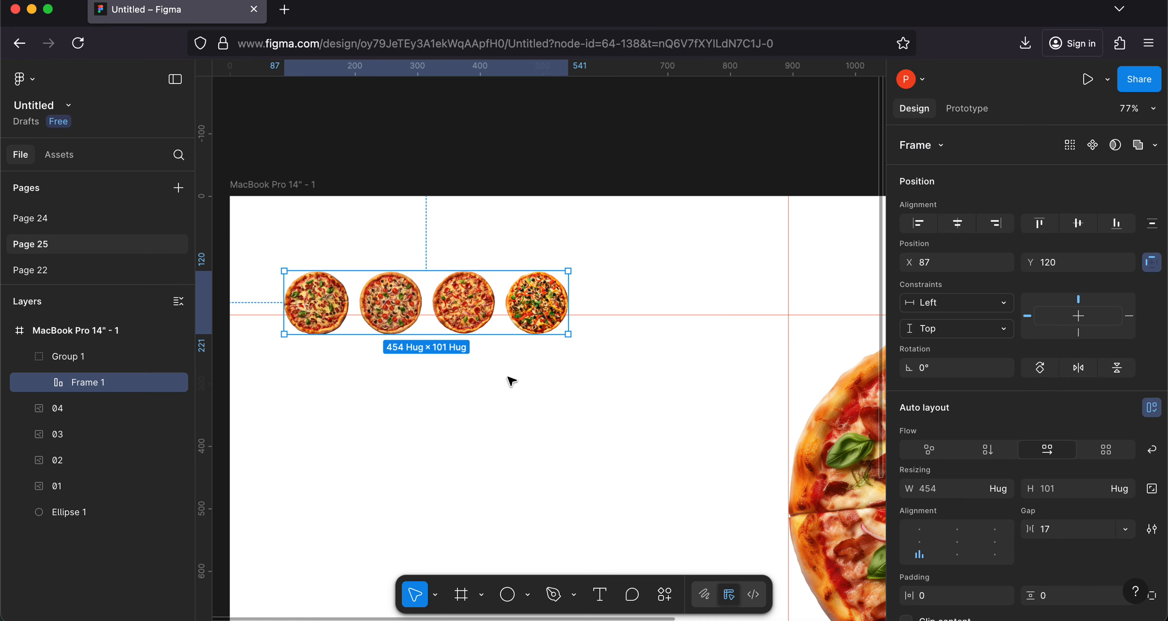
{"action": "double_click", "coordinate": [315, 298]}
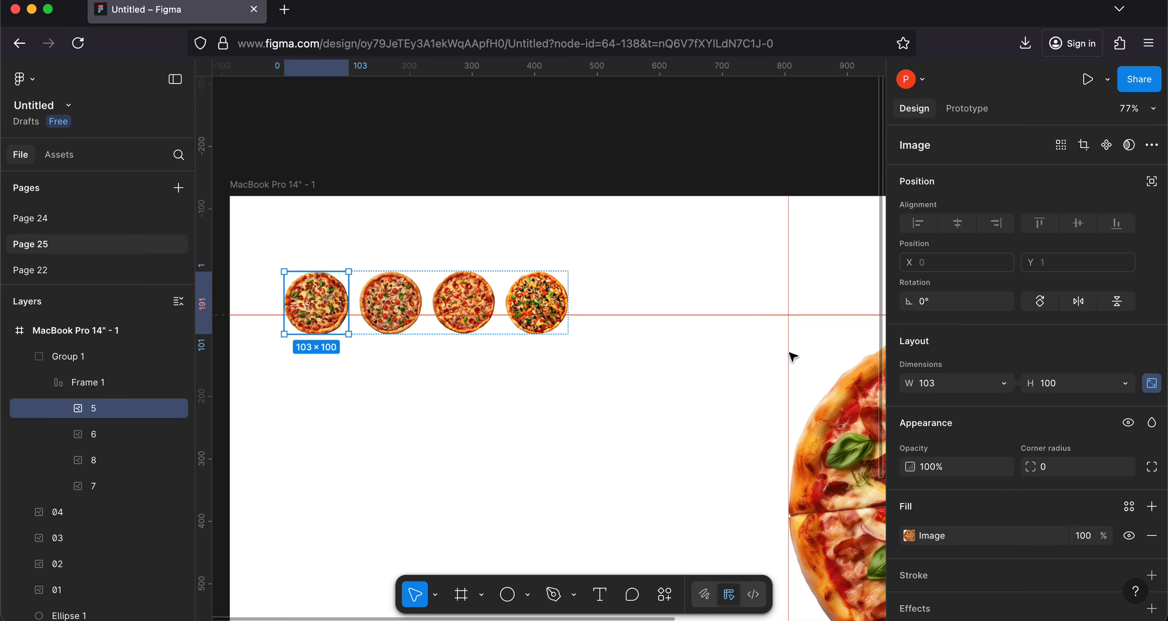
{"action": "scroll", "coordinate": [1032, 515], "scroll_direction": "down", "scroll_amount": 2}
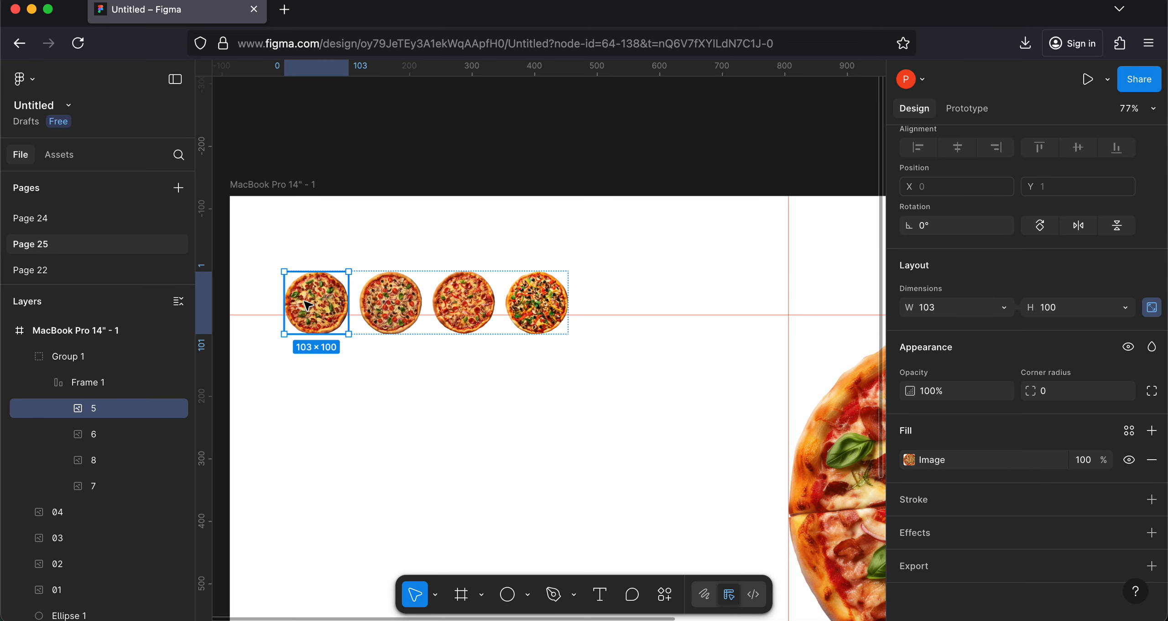
{"action": "key", "text": "k"}
{"action": "left_click", "coordinate": [944, 512]}
{"action": "key", "text": "BackSpace"}
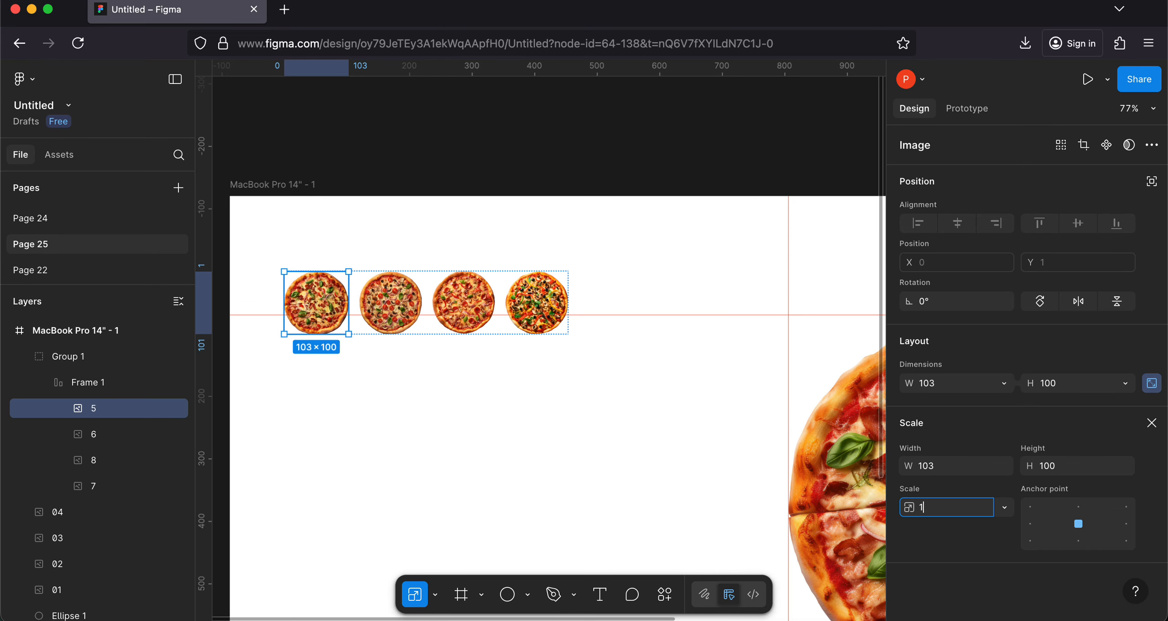
{"action": "key", "text": "Return"}
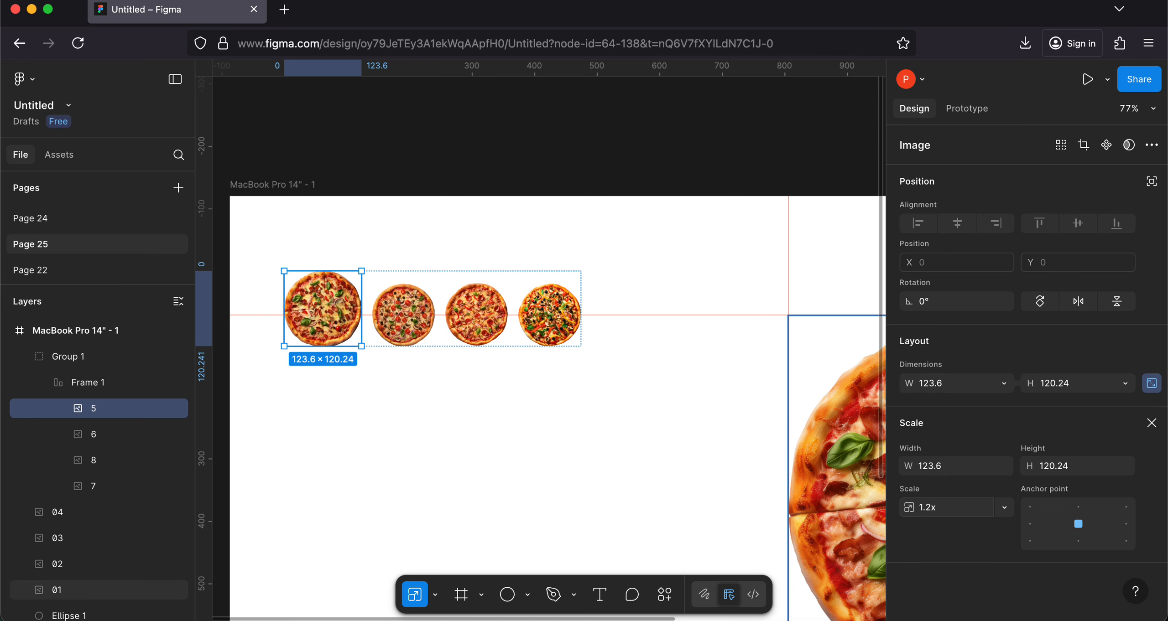
Step: Try to shift pizza 6 within the auto layout frame, and undo the 1.2x scaling of pizza 5
{"action": "left_click", "coordinate": [405, 316]}
{"action": "mouse_move", "coordinate": [404, 327]}
{"action": "left_mouse_down"}
{"action": "mouse_move", "coordinate": [470, 326]}
{"action": "mouse_move", "coordinate": [398, 326]}
{"action": "left_mouse_up"}
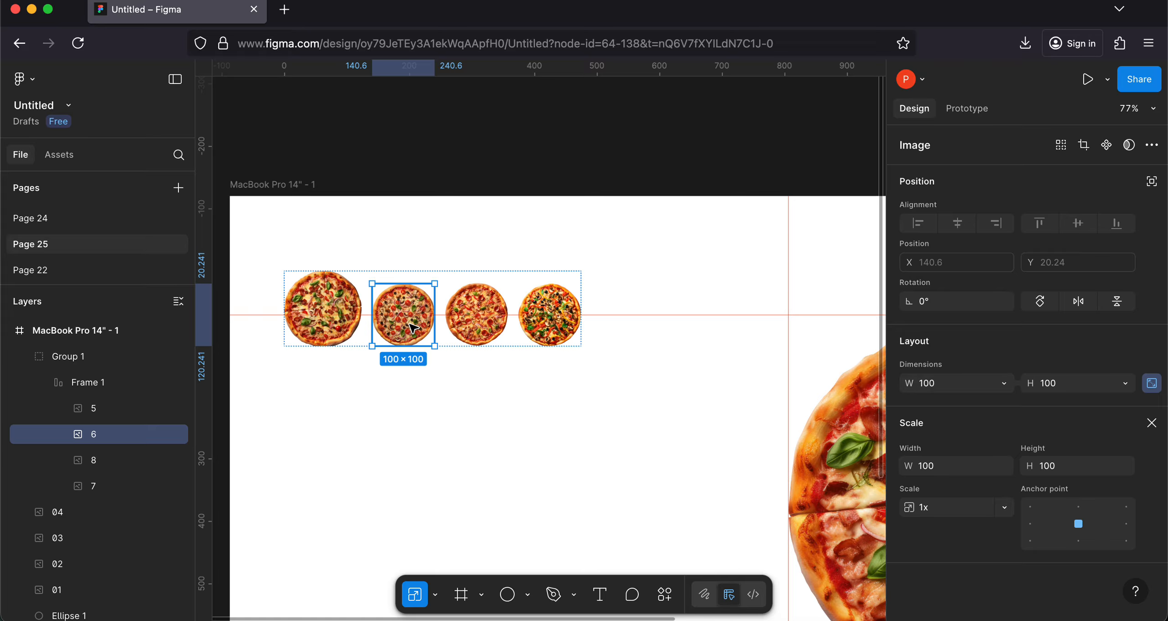
{"action": "key", "text": "shift+Tab"}
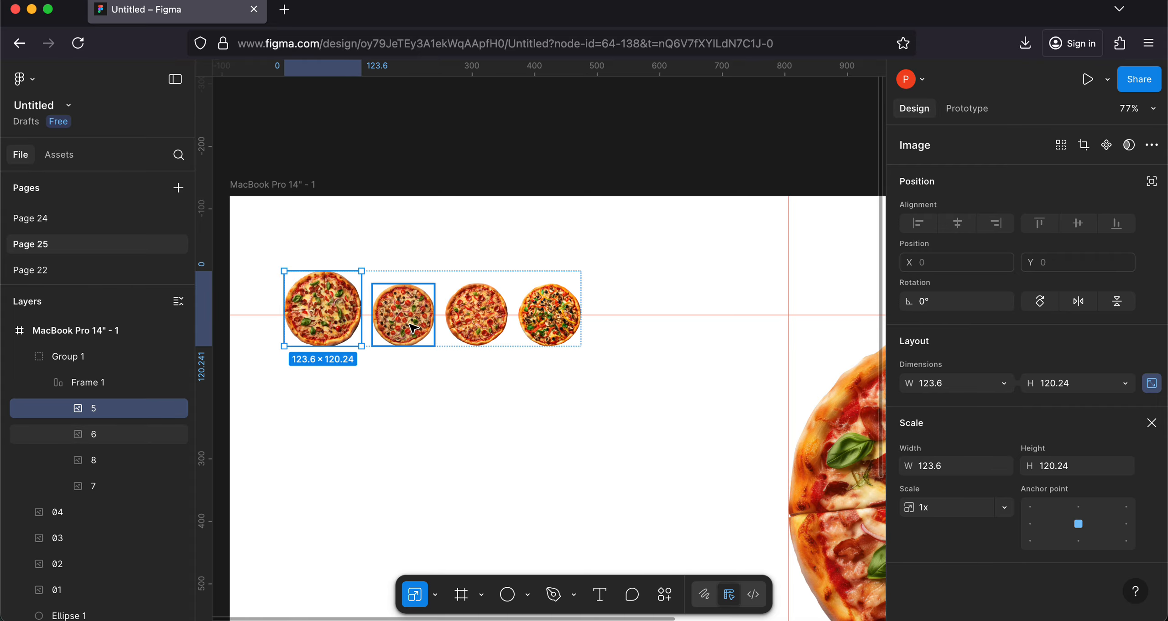
{"action": "key", "text": "super+z"}
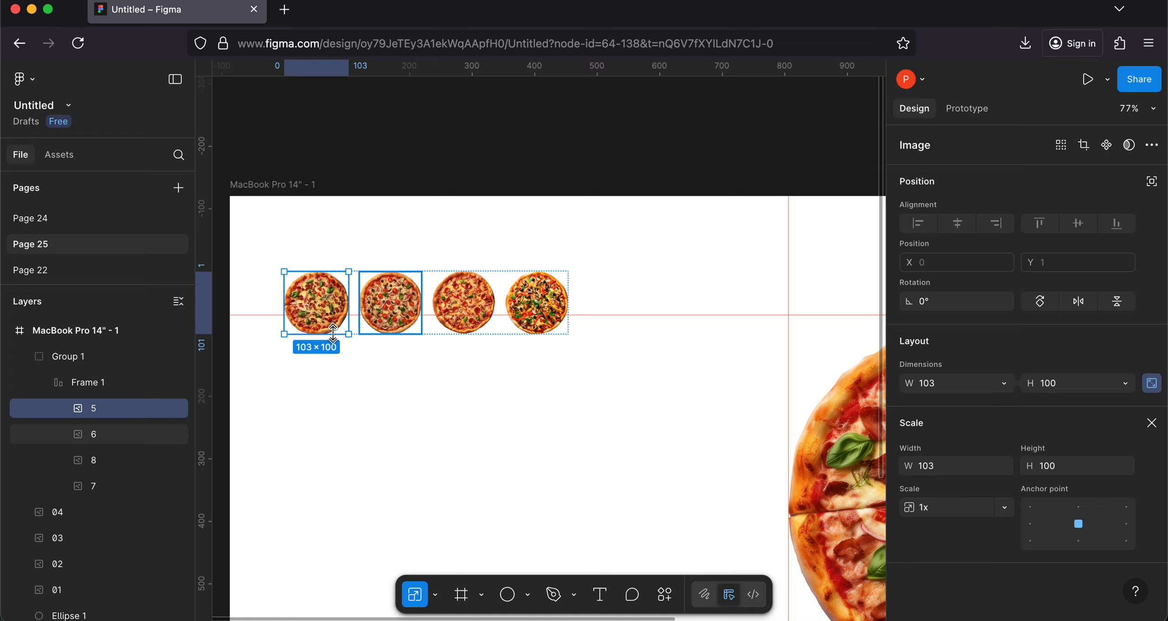
Step: Move pizzas 5, 6, 8 and 7 out of the auto layout frame directly into Group 1, and delete the emptied frame
{"action": "left_click", "coordinate": [106, 434], "text": "shift"}
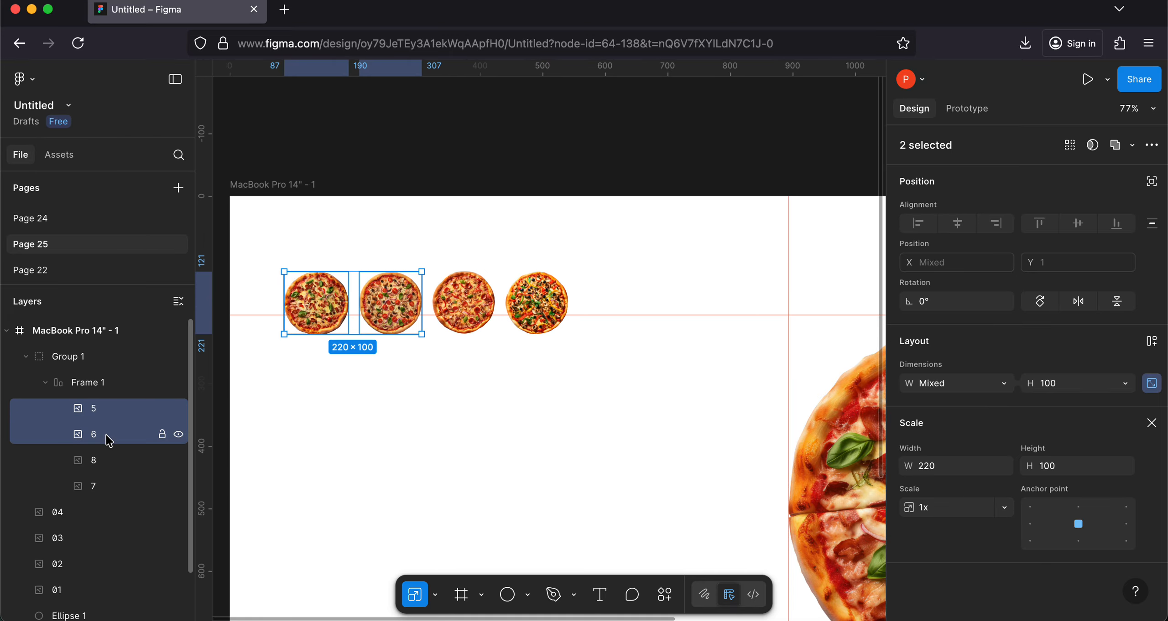
{"action": "left_click", "coordinate": [103, 458], "text": "shift"}
{"action": "left_click", "coordinate": [105, 484], "text": "shift"}
{"action": "left_click_drag", "start_coordinate": [93, 440], "coordinate": [78, 378]}
{"action": "left_click", "coordinate": [104, 485]}
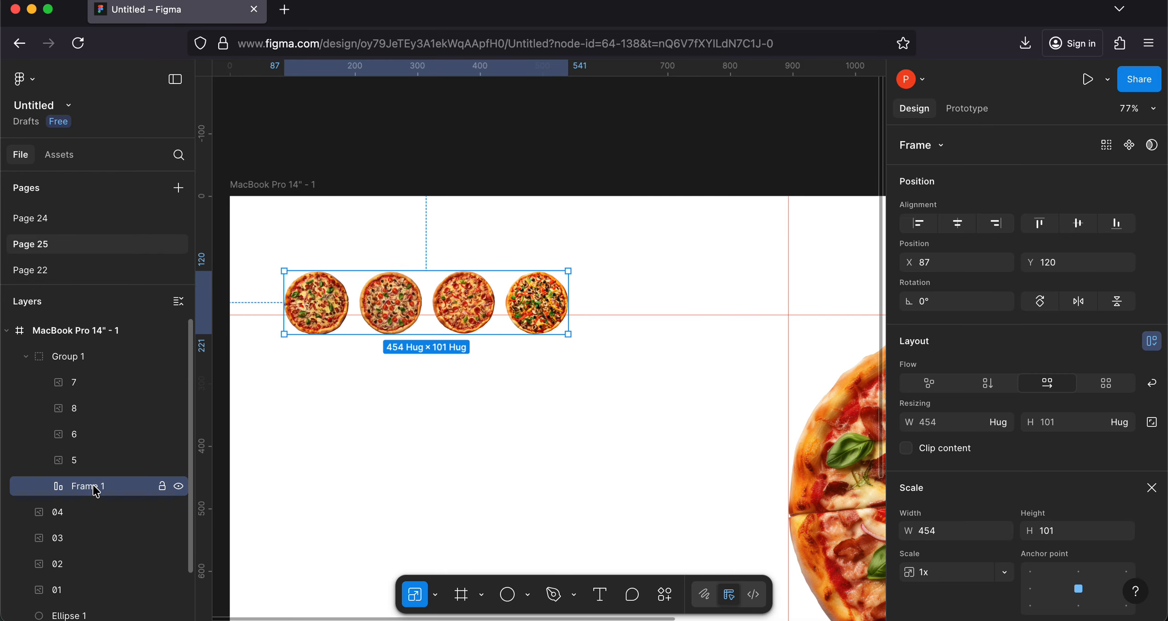
{"action": "key", "text": "Delete"}
{"action": "left_click", "coordinate": [323, 326]}
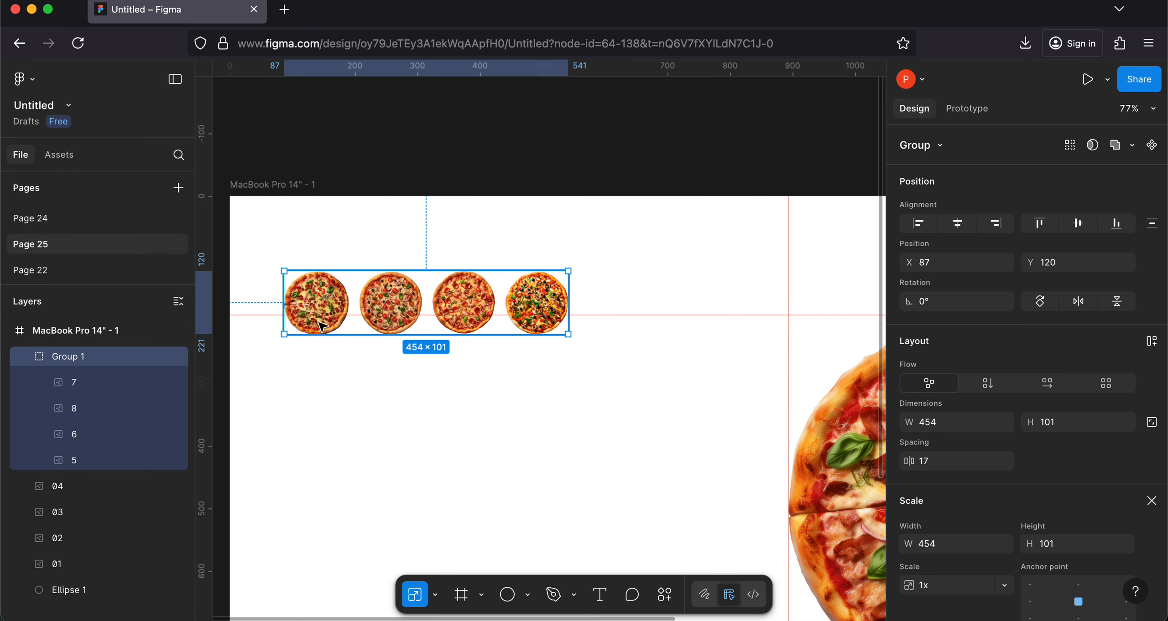
Step: Set the spacing between the four small pizzas in Group 1 to 18
{"action": "double_click", "coordinate": [318, 316]}
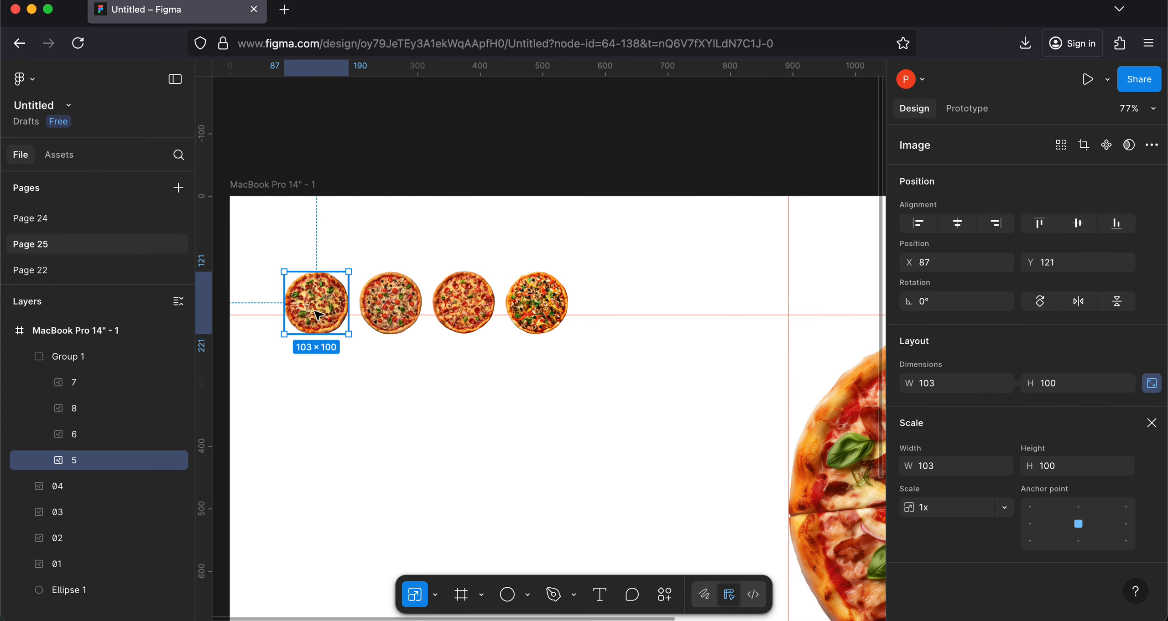
{"action": "key", "text": "Escape"}
{"action": "left_click", "coordinate": [62, 358]}
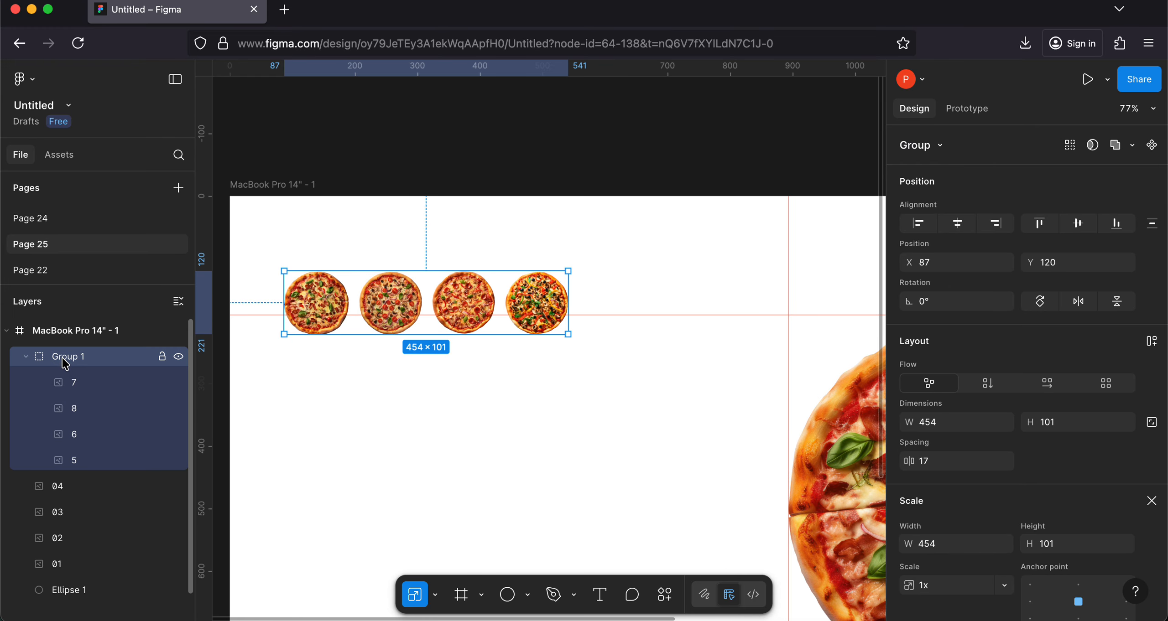
{"action": "left_click", "coordinate": [942, 459]}
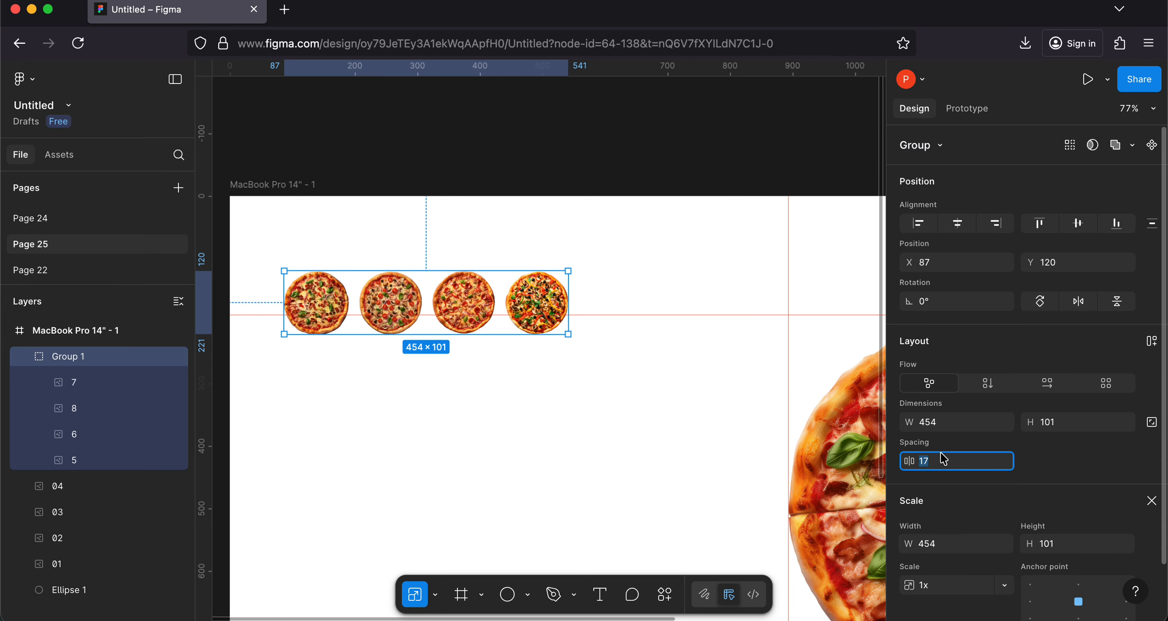
{"action": "key", "text": "Right"}
{"action": "type", "text": "8"}
{"action": "key", "text": "Return"}
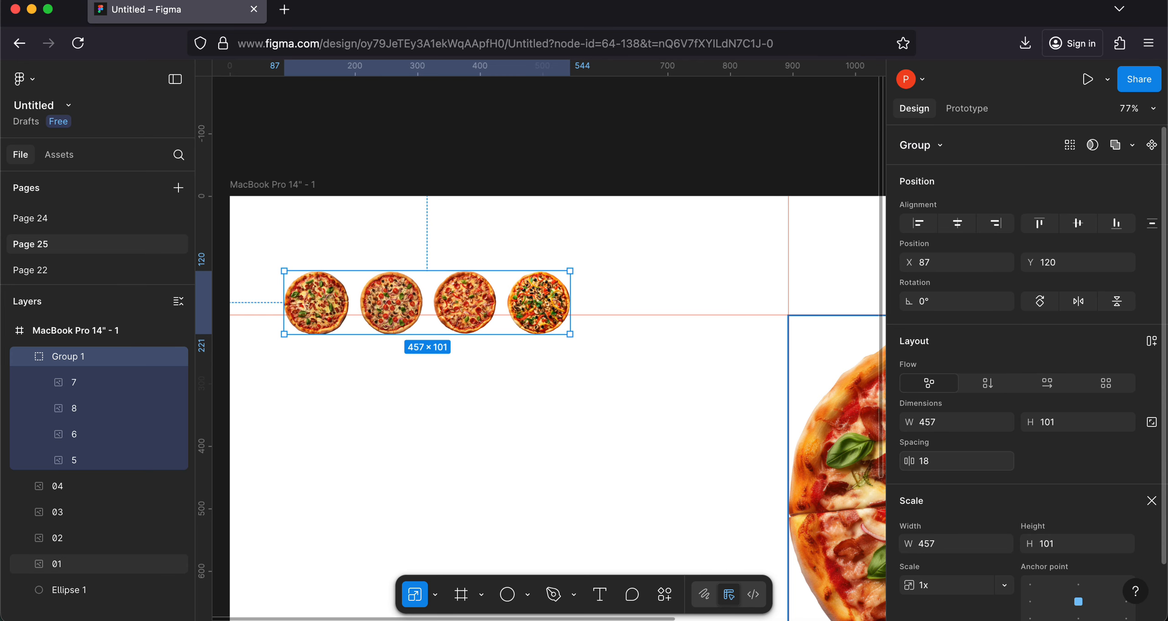
Step: Scale pizza 5 in Group 1 by 1.2x from its center
{"action": "left_click", "coordinate": [80, 386]}
{"action": "left_click", "coordinate": [132, 460]}
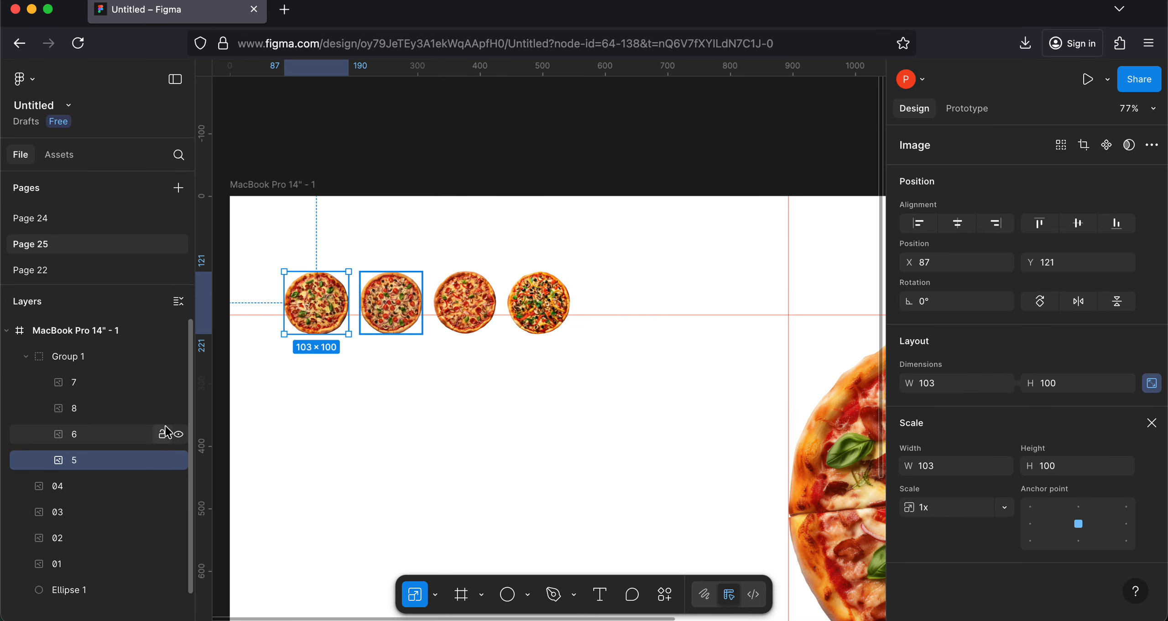
{"action": "left_click", "coordinate": [958, 515]}
{"action": "type", "text": "1"}
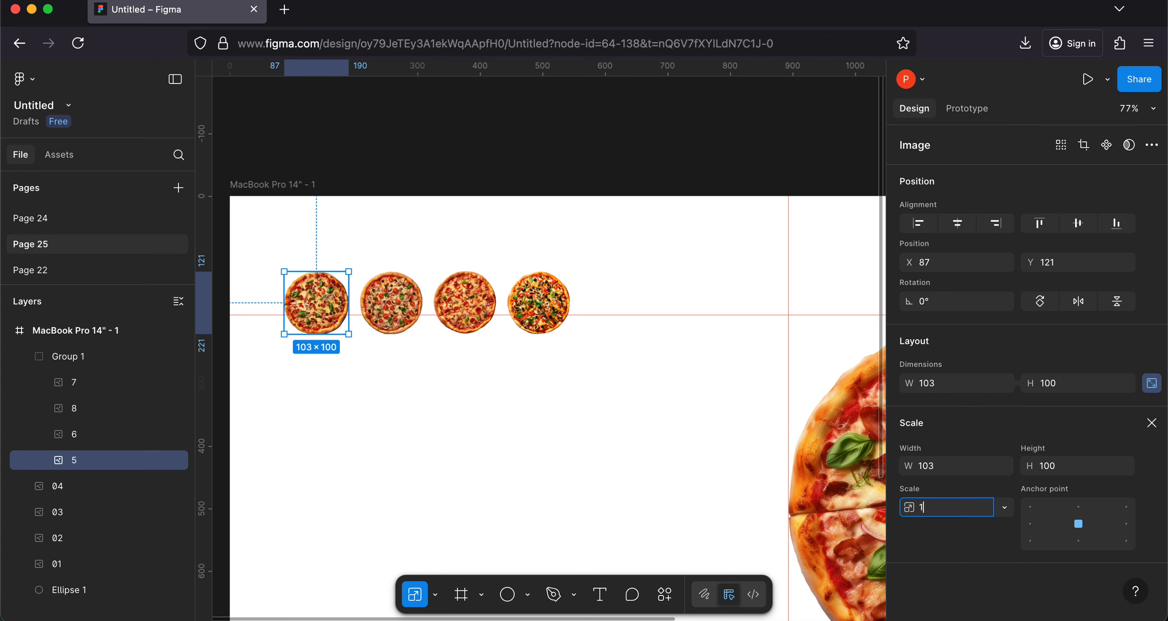
{"action": "key", "text": "Return"}
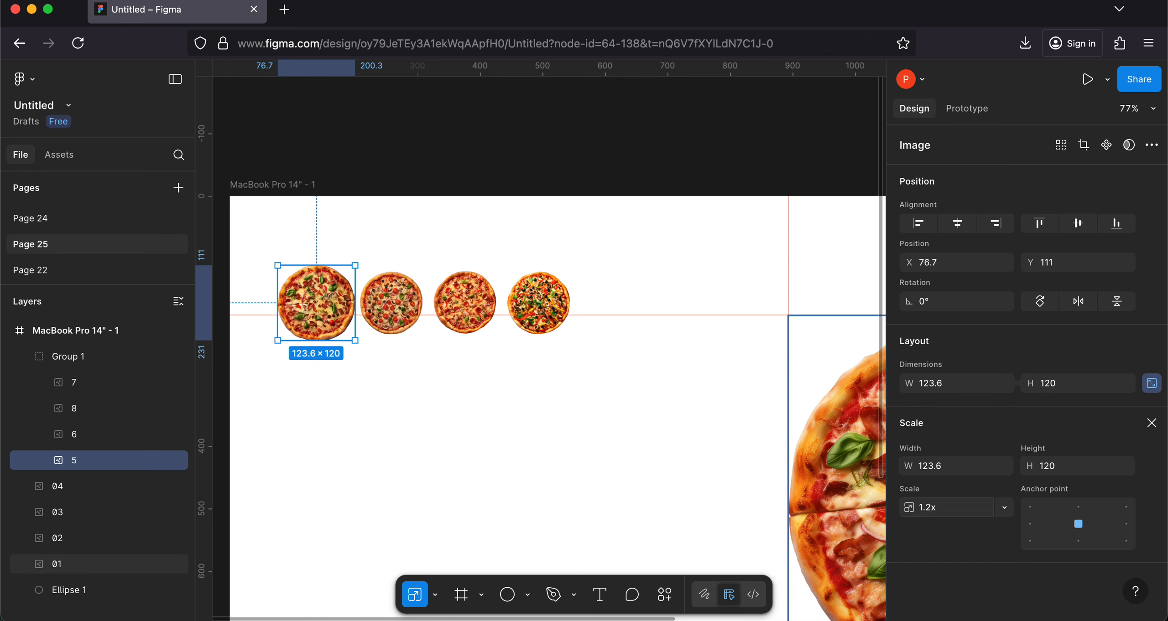
Step: Duplicate the whole MacBook Pro 14" - 1 frame
{"action": "scroll", "coordinate": [615, 454], "scroll_direction": "down", "scroll_amount": 5}
{"action": "scroll", "coordinate": [616, 454], "scroll_direction": "right", "scroll_amount": 5}
{"action": "scroll", "coordinate": [615, 454], "scroll_direction": "down", "scroll_amount": 3}
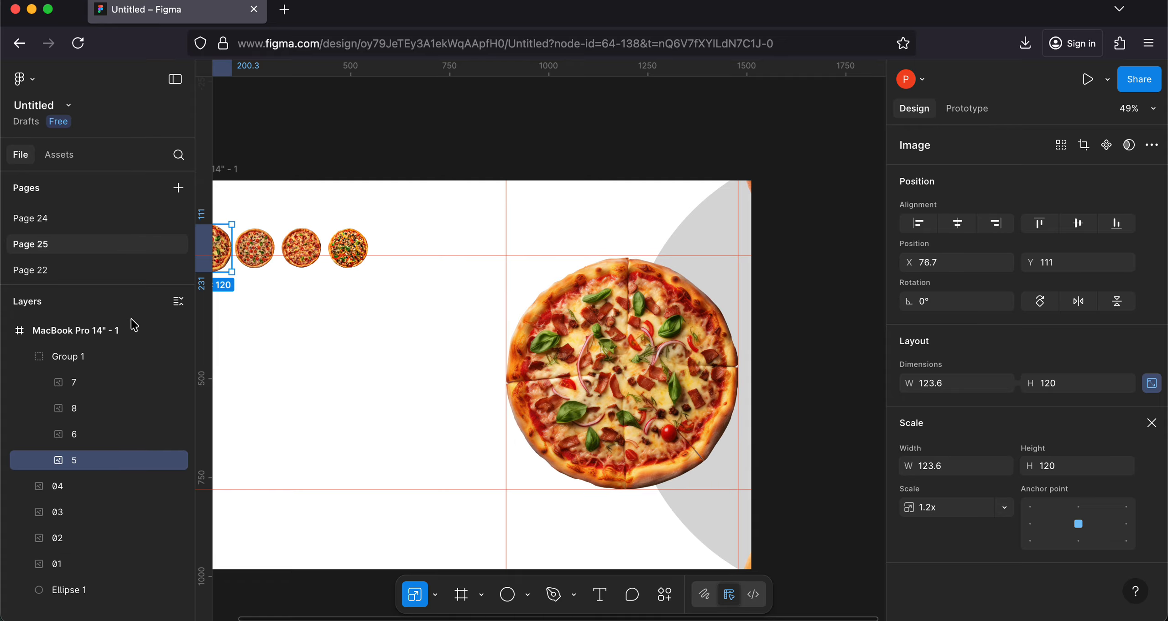
{"action": "left_click", "coordinate": [88, 325]}
{"action": "scroll", "coordinate": [493, 294], "scroll_direction": "down", "scroll_amount": 4}
{"action": "scroll", "coordinate": [492, 294], "scroll_direction": "down", "scroll_amount": 1}
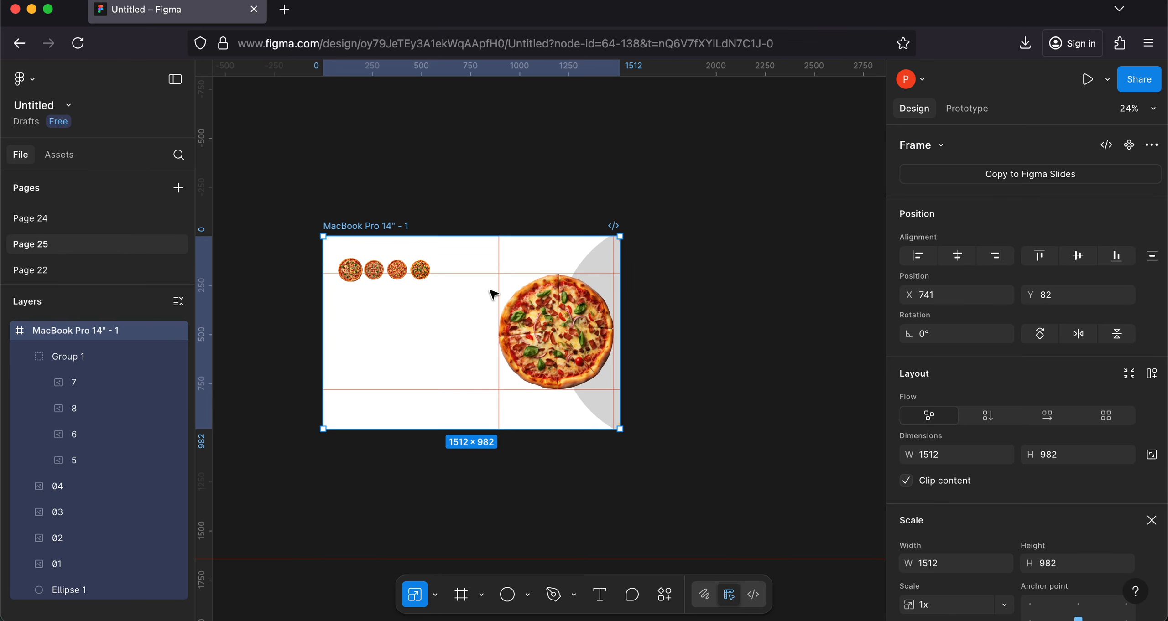
{"action": "key", "text": "super+d"}
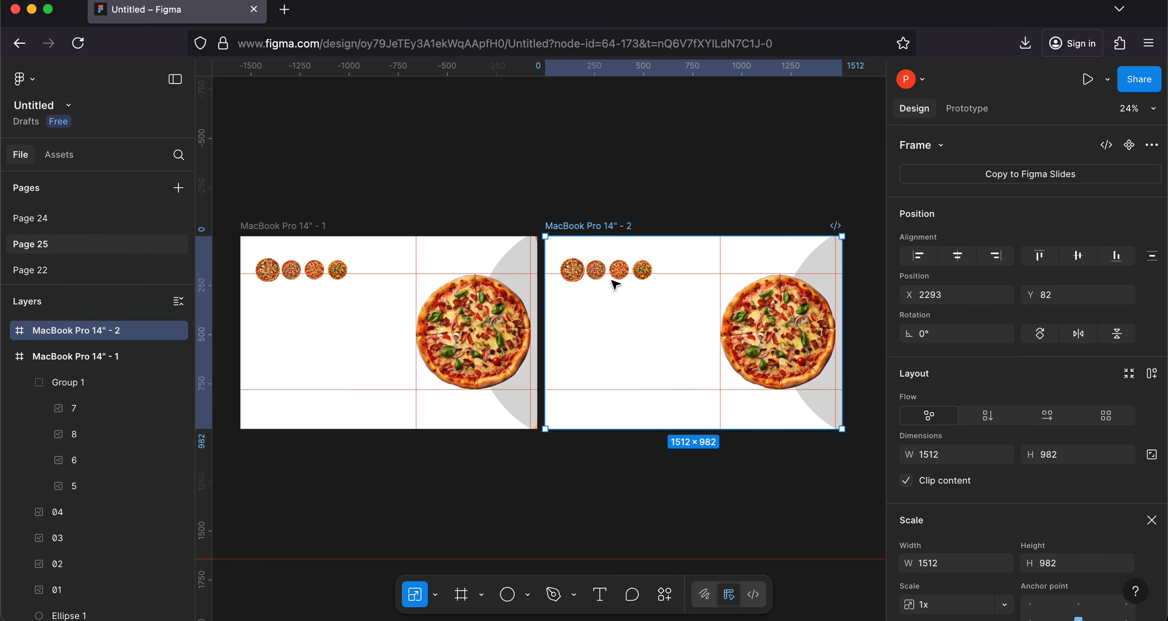
Step: Scale small pizza 5 in the MacBook Pro 14" - 2 frame by 0.8x
{"action": "scroll", "coordinate": [601, 273], "scroll_direction": "up", "scroll_amount": 5}
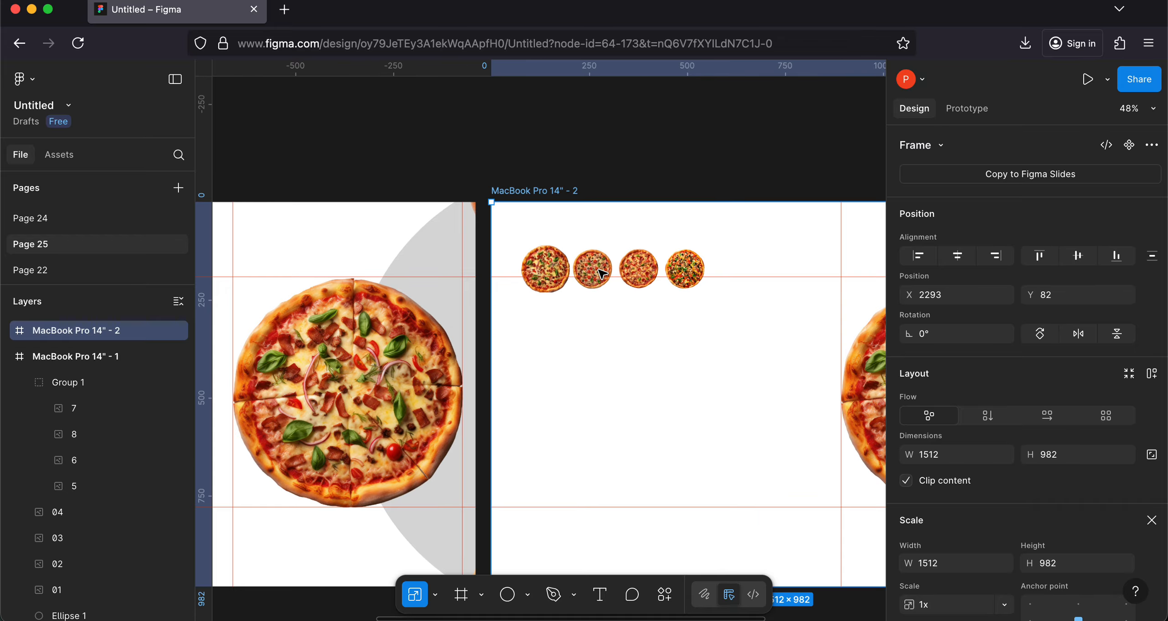
{"action": "left_click", "coordinate": [543, 270]}
{"action": "left_click", "coordinate": [543, 270]}
{"action": "left_click", "coordinate": [947, 507]}
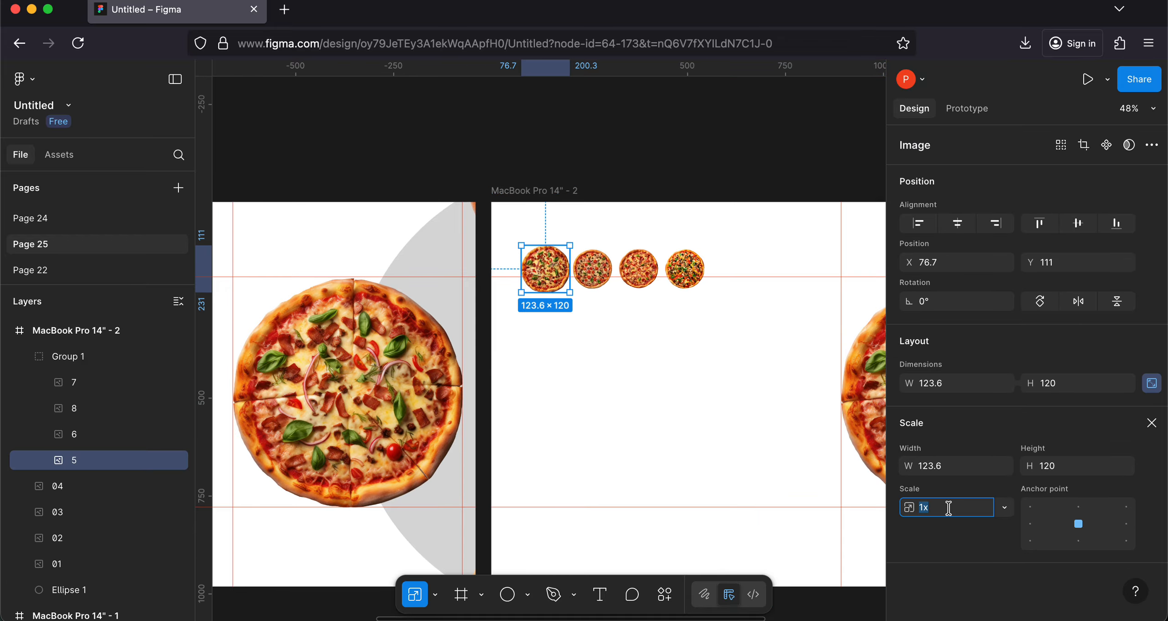
{"action": "type", "text": "0.8"}
{"action": "key", "text": "Return"}
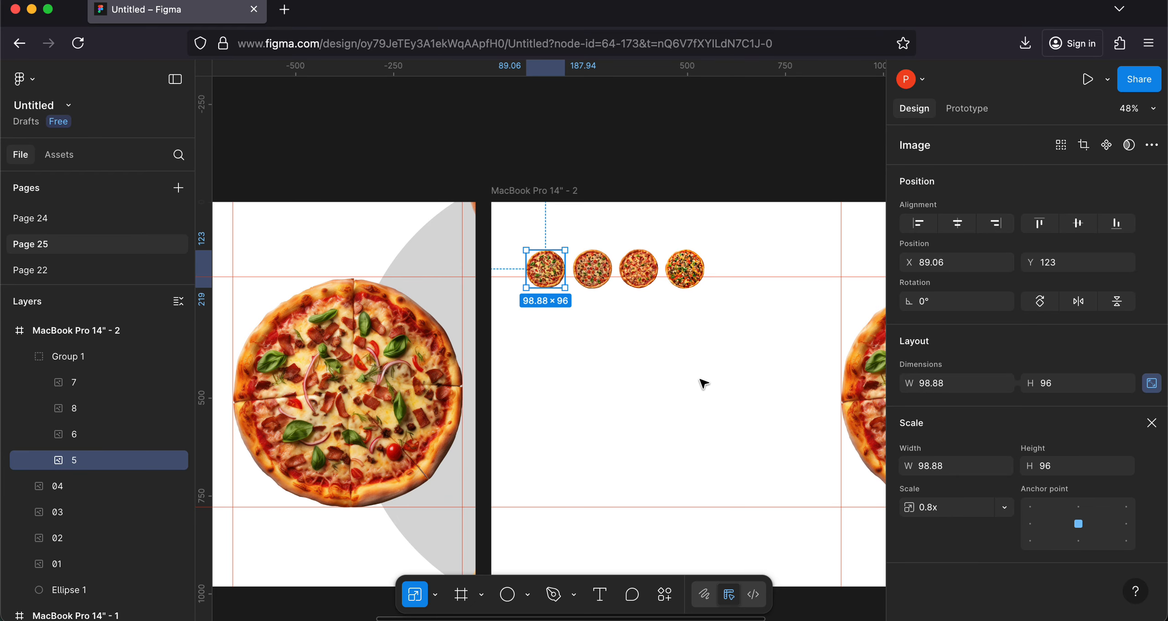
Step: Scale small pizza 6 in the MacBook Pro 14" - 2 frame by 1.2x, and close the image fill settings
{"action": "double_click", "coordinate": [597, 272]}
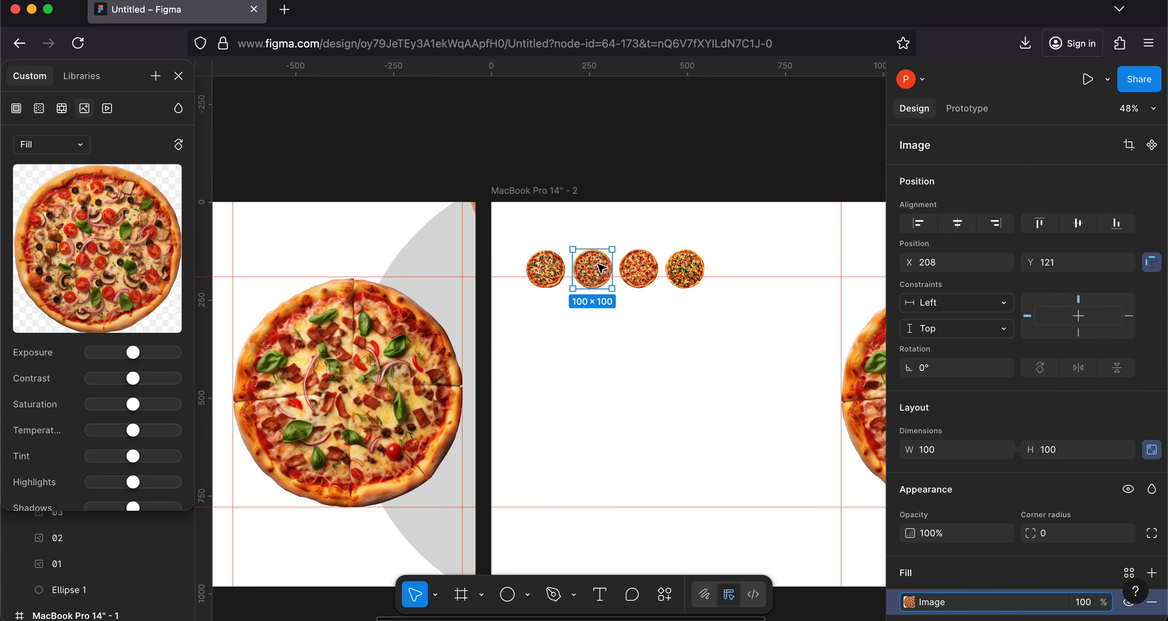
{"action": "key", "text": "k"}
{"action": "left_click", "coordinate": [956, 507]}
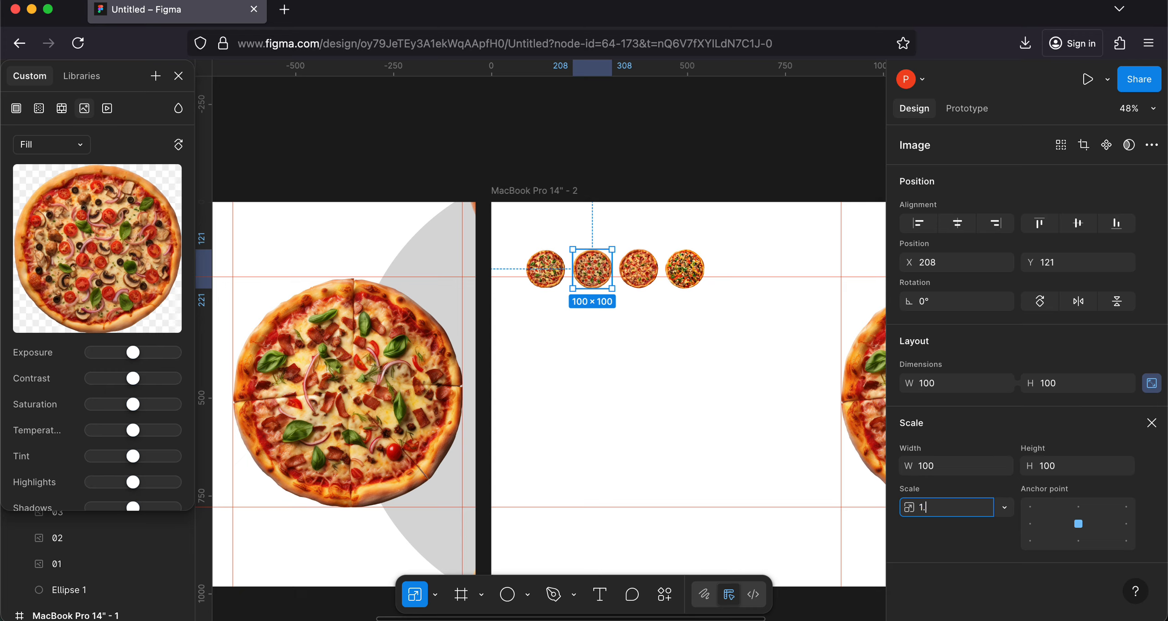
{"action": "key", "text": "Return"}
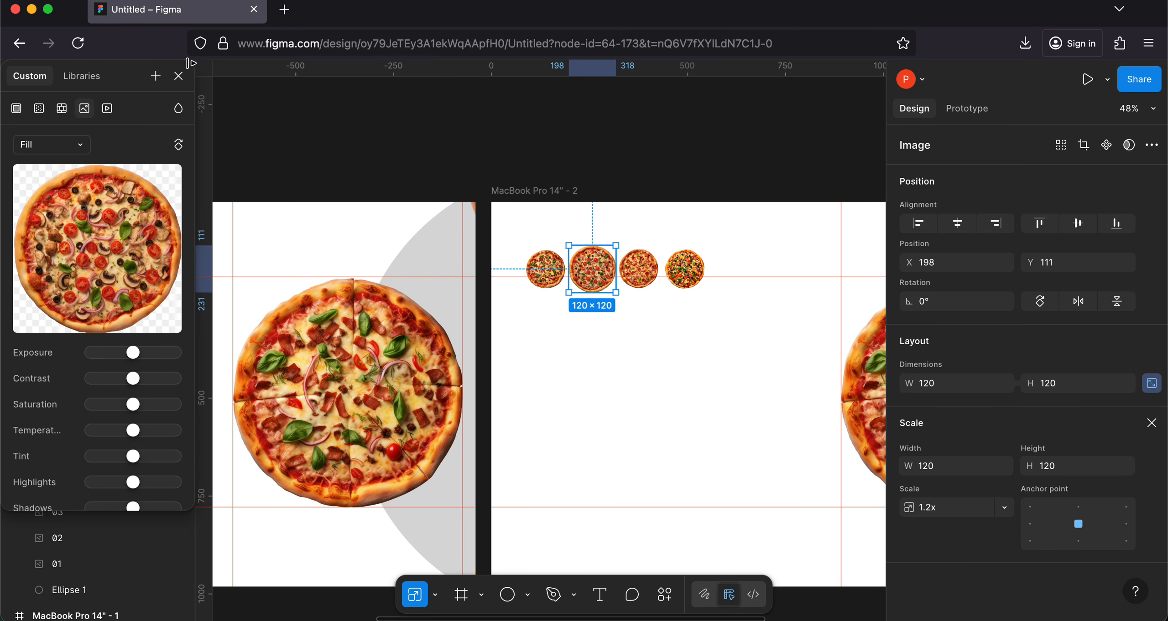
{"action": "left_click", "coordinate": [178, 76]}
Step: Add an on-click prototype link from small pizza 6 in MacBook Pro 14" - 1 to MacBook Pro 14" - 2, using Smart animate
{"action": "scroll", "coordinate": [425, 234], "scroll_direction": "down", "scroll_amount": 5}
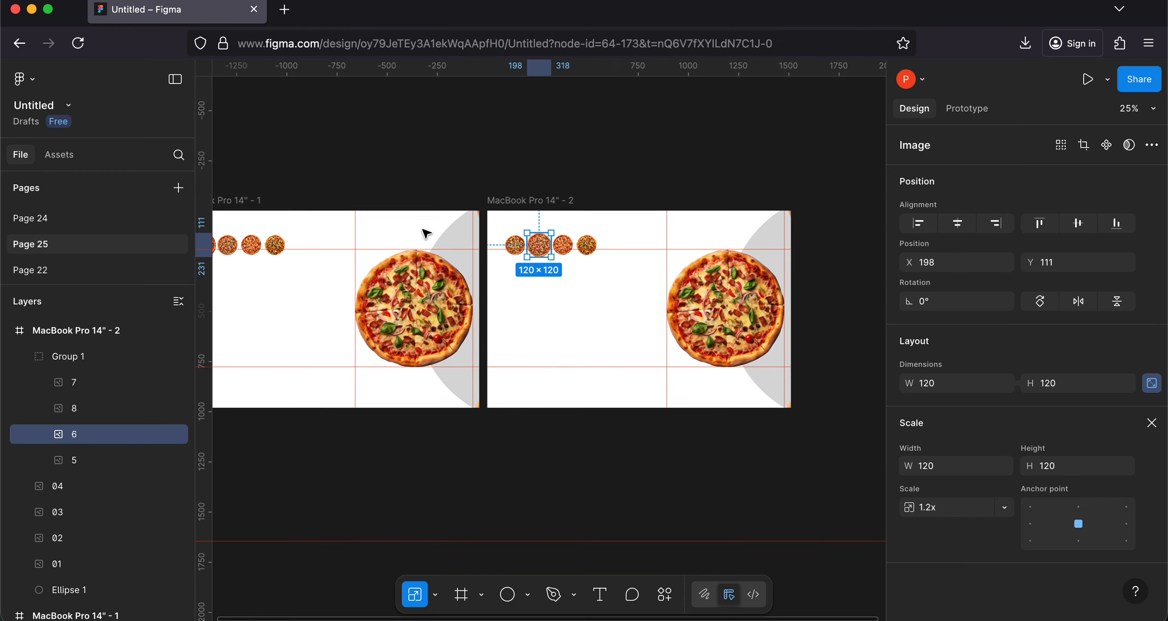
{"action": "scroll", "coordinate": [425, 234], "scroll_direction": "left", "scroll_amount": 3}
{"action": "scroll", "coordinate": [426, 234], "scroll_direction": "up", "scroll_amount": 1}
{"action": "left_click", "coordinate": [315, 277]}
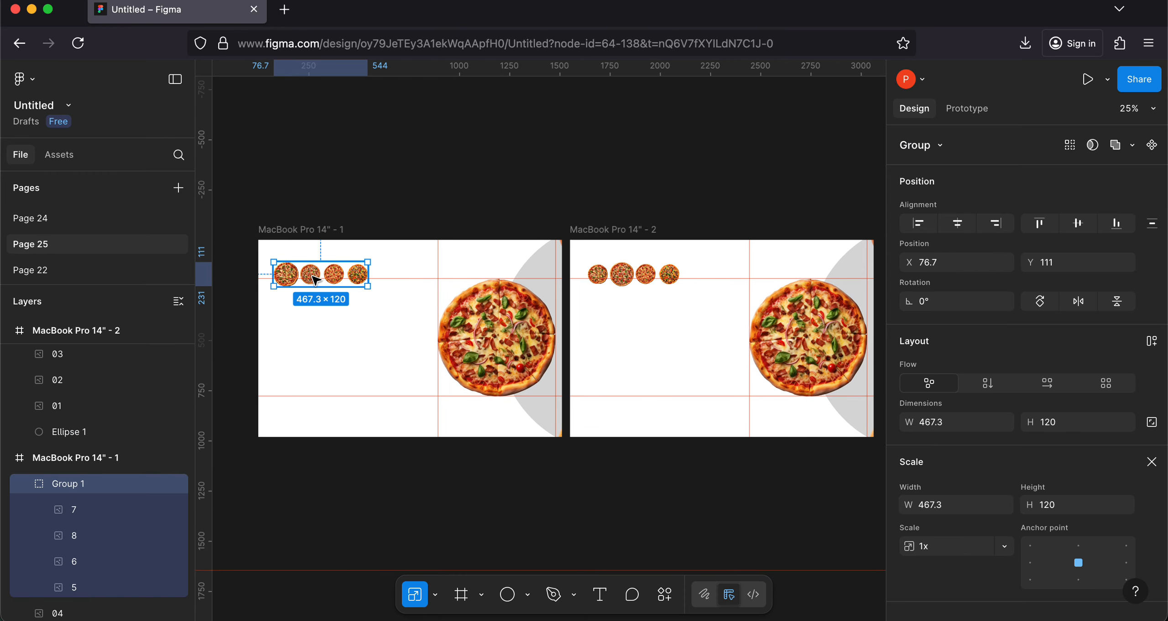
{"action": "left_click", "coordinate": [315, 277]}
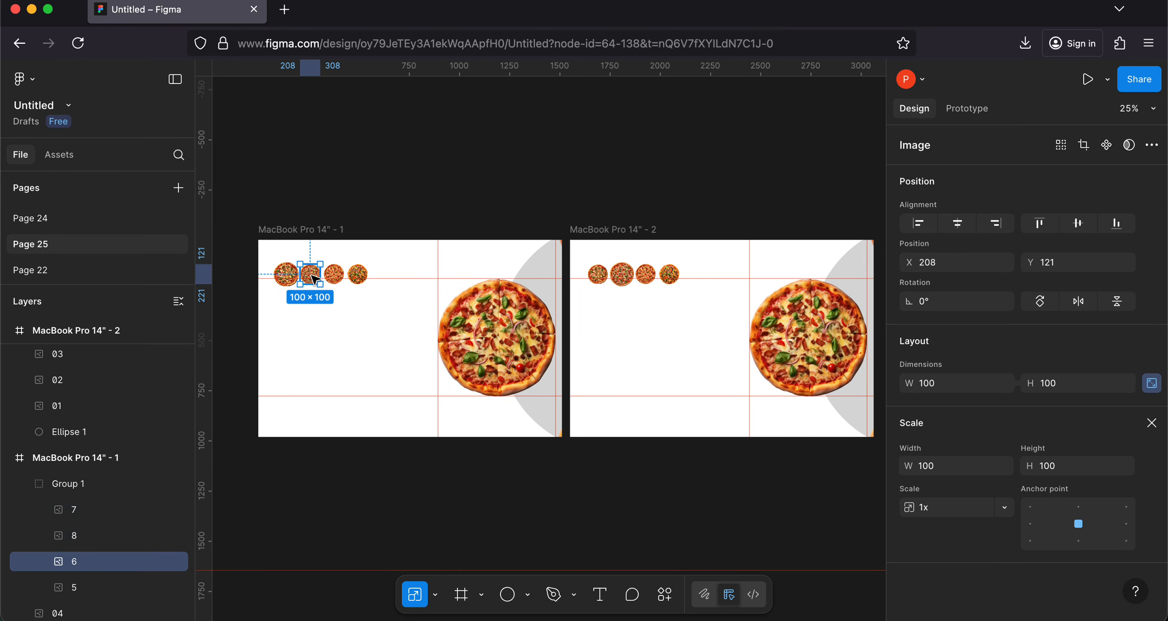
{"action": "left_click", "coordinate": [965, 107]}
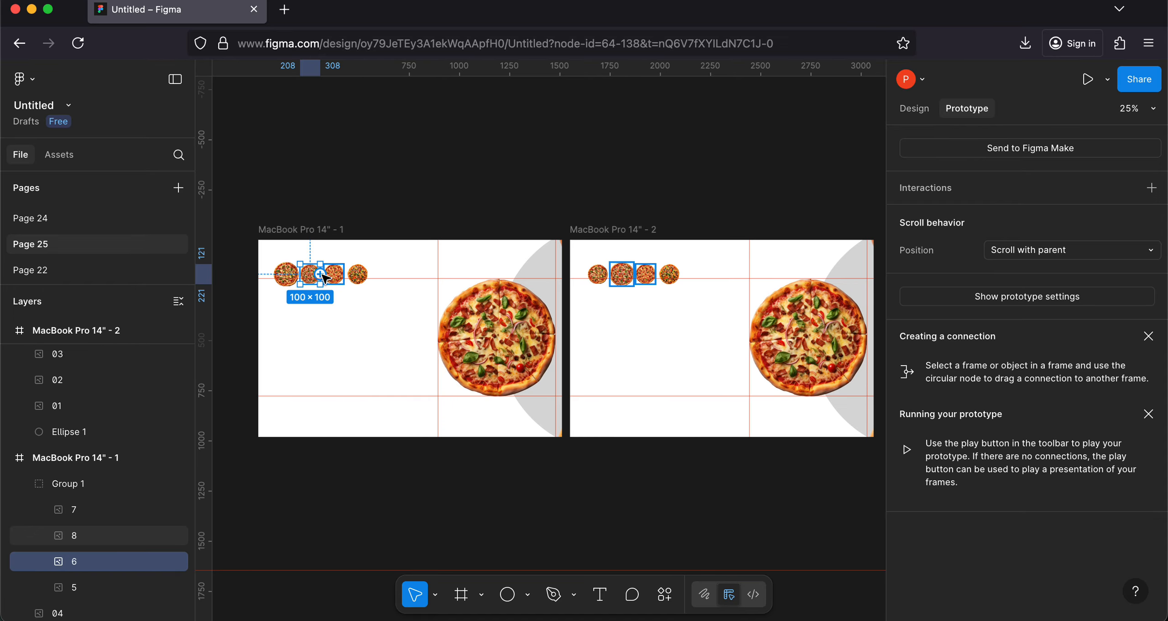
{"action": "left_click_drag", "start_coordinate": [320, 275], "coordinate": [615, 354]}
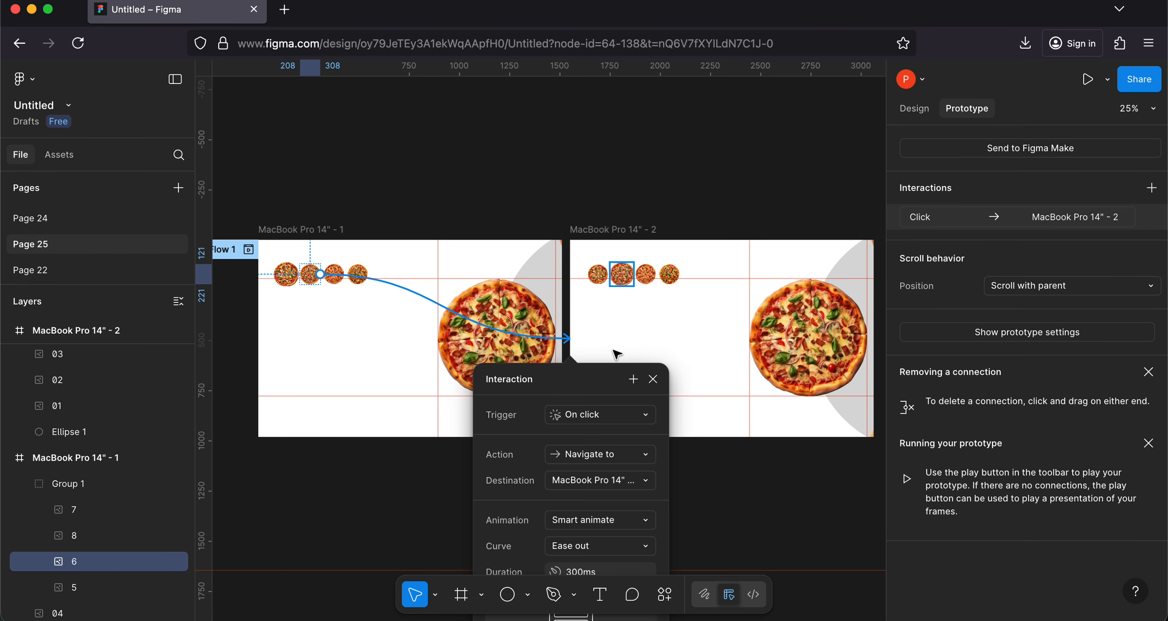
{"action": "left_click", "coordinate": [568, 410]}
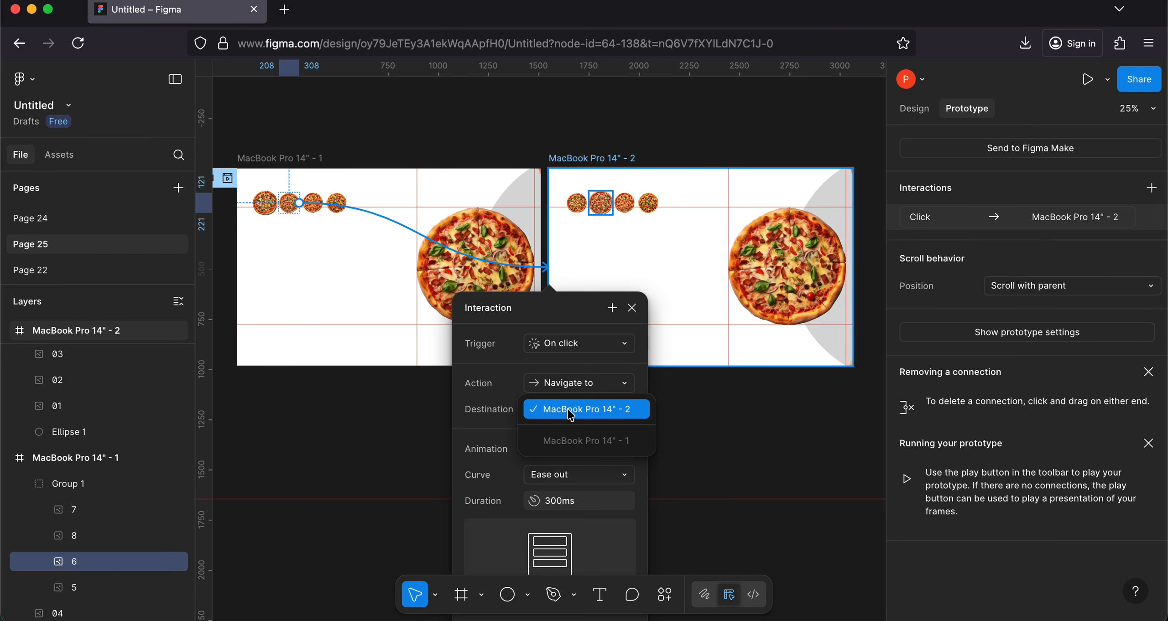
{"action": "left_click", "coordinate": [569, 413]}
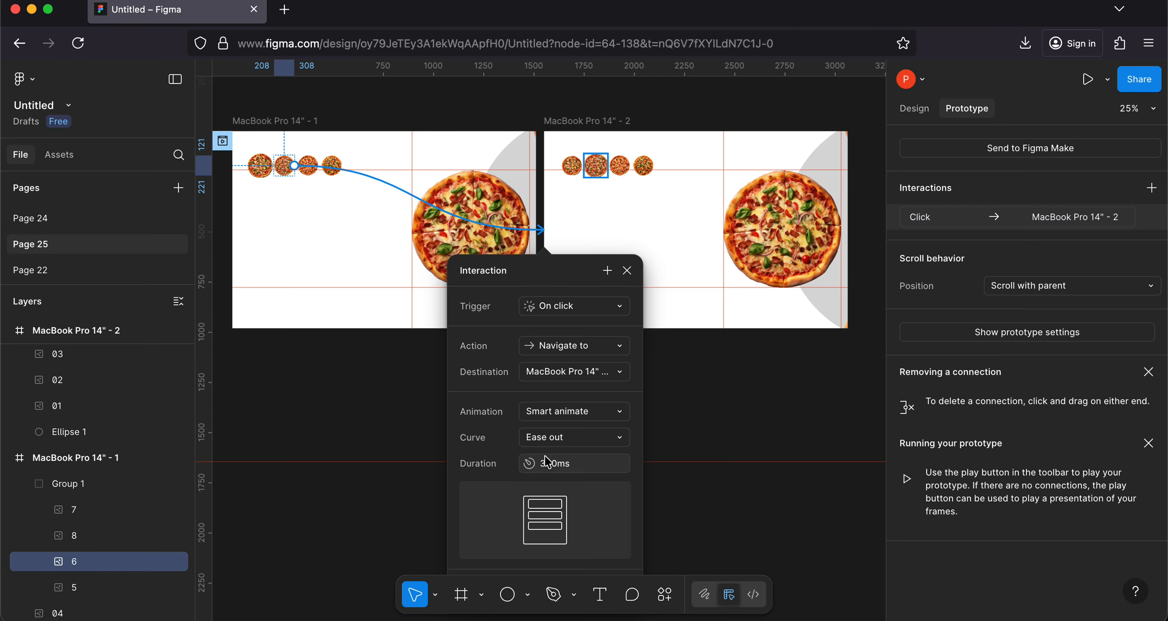
{"action": "left_click", "coordinate": [631, 271]}
Step: Add an on-click prototype link from small pizza 5 in MacBook Pro 14" - 2 back to MacBook Pro 14" - 1, using Smart animate
{"action": "scroll", "coordinate": [589, 164], "scroll_direction": "up", "scroll_amount": 1}
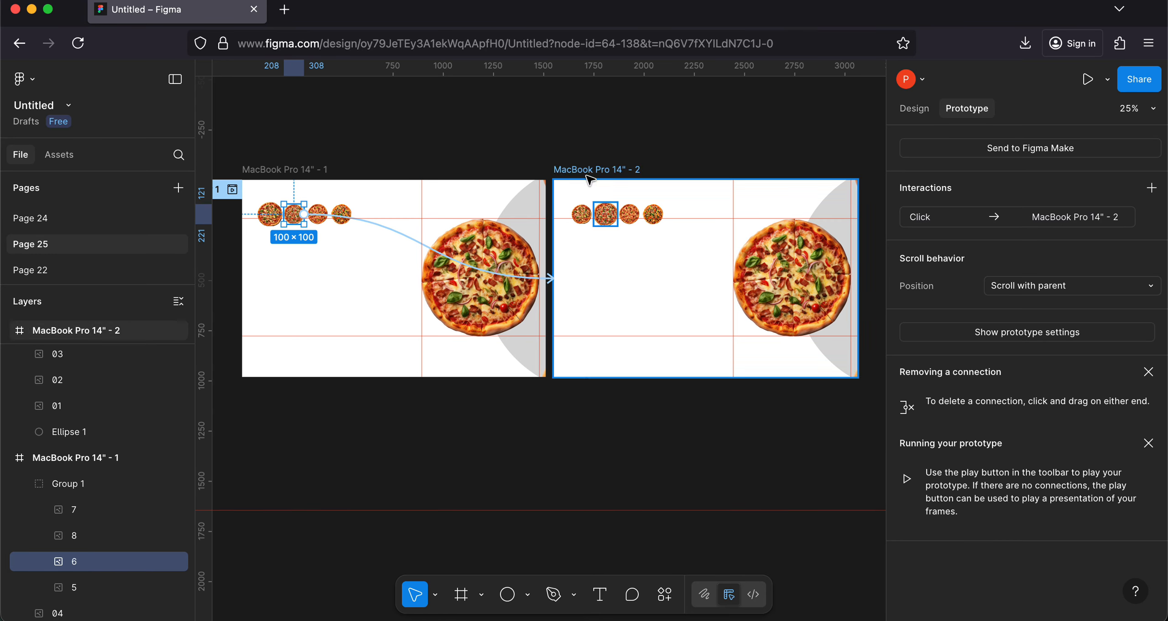
{"action": "left_click", "coordinate": [579, 211]}
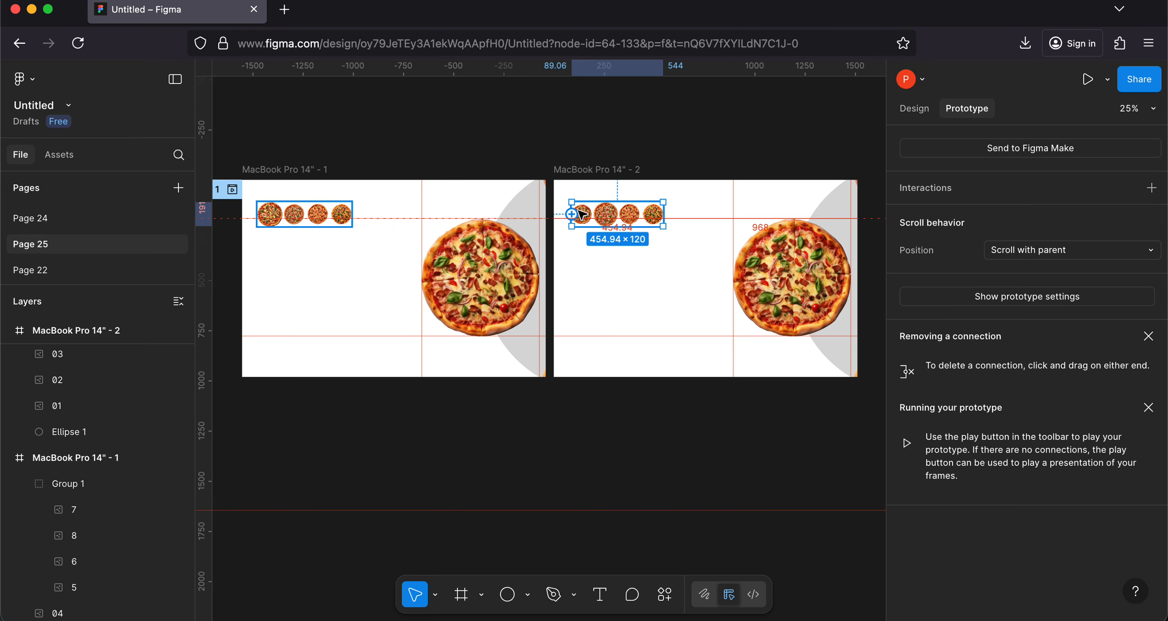
{"action": "key", "text": "Escape"}
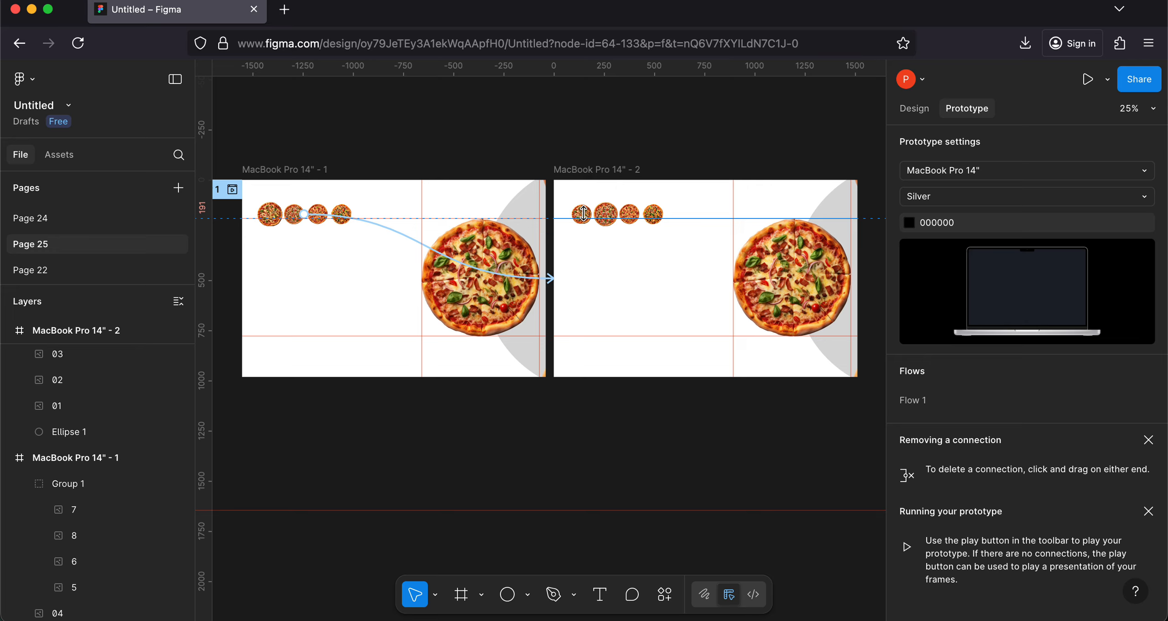
{"action": "scroll", "coordinate": [583, 212], "scroll_direction": "up", "scroll_amount": 5}
{"action": "double_click", "coordinate": [561, 228]}
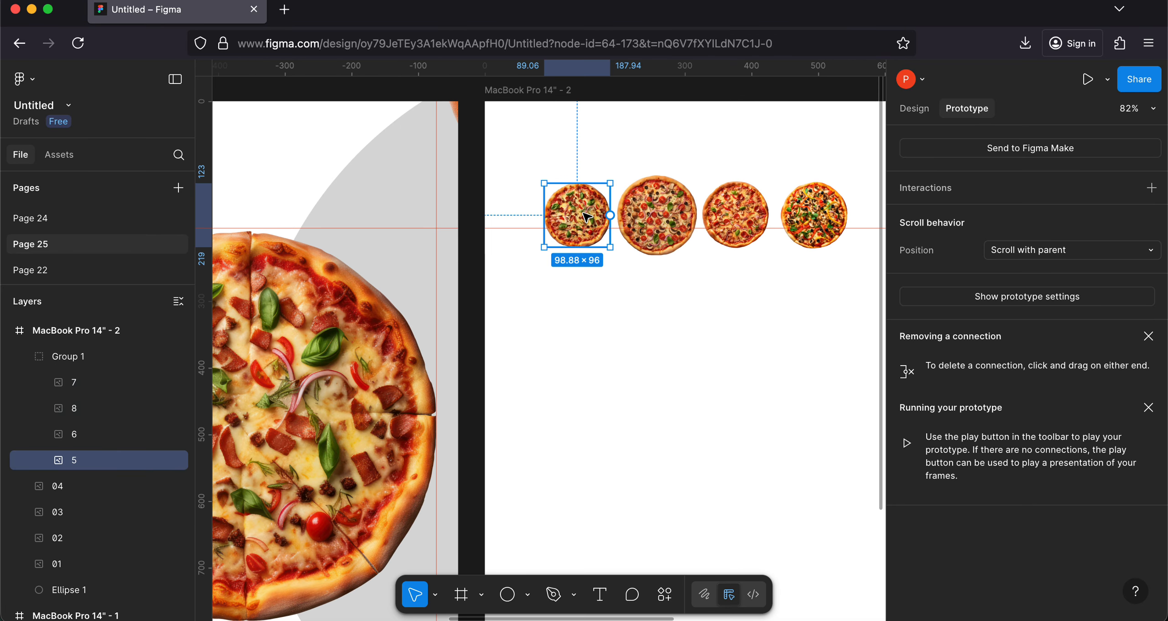
{"action": "left_click_drag", "start_coordinate": [544, 215], "coordinate": [447, 282]}
{"action": "scroll", "coordinate": [494, 443], "scroll_direction": "down", "scroll_amount": 5}
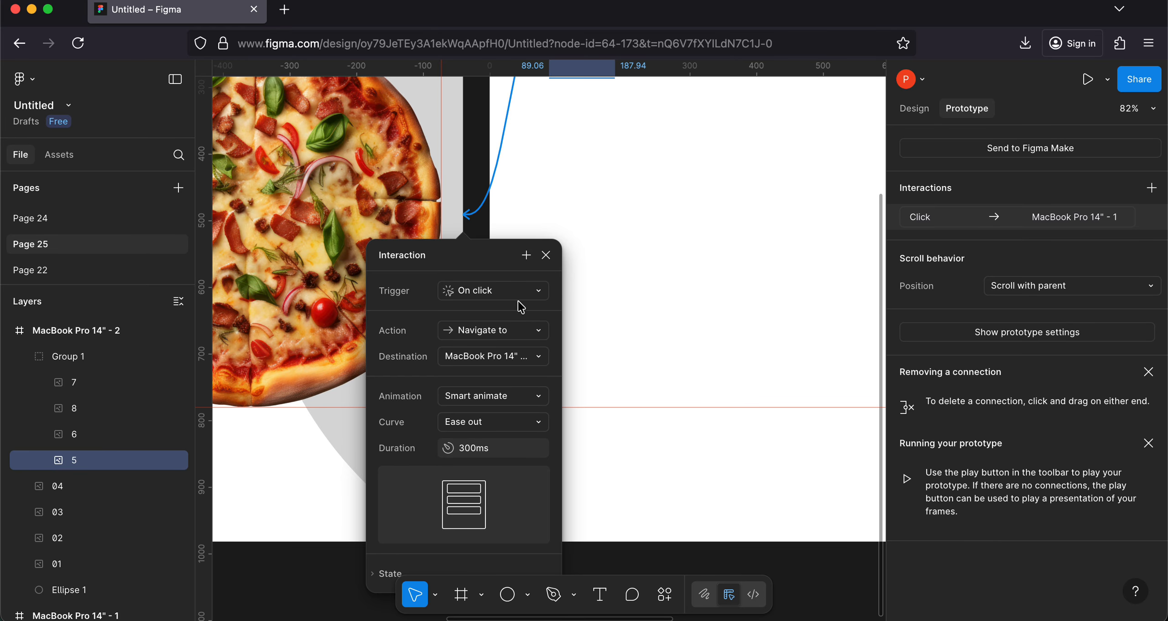
{"action": "left_click", "coordinate": [547, 256]}
Step: Select Ellipse 1 and large pizzas 01 to 04 in MacBook Pro 14" - 2 and rotate them together about 90° counterclockwise
{"action": "scroll", "coordinate": [548, 264], "scroll_direction": "down", "scroll_amount": 10}
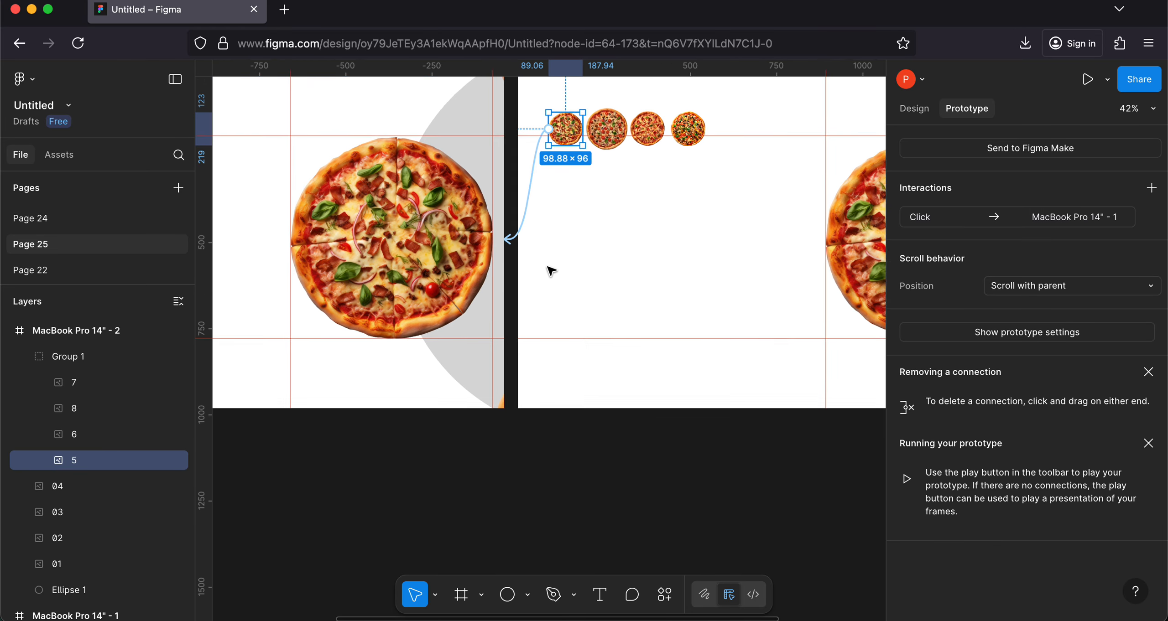
{"action": "scroll", "coordinate": [551, 270], "scroll_direction": "right", "scroll_amount": 3}
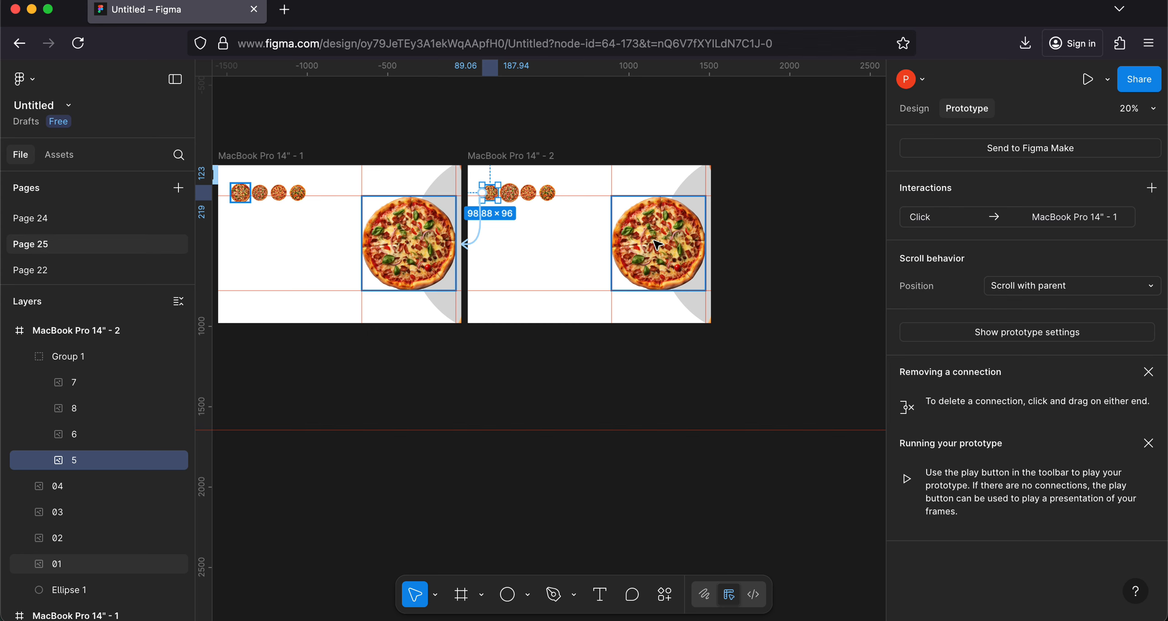
{"action": "left_click", "coordinate": [669, 238]}
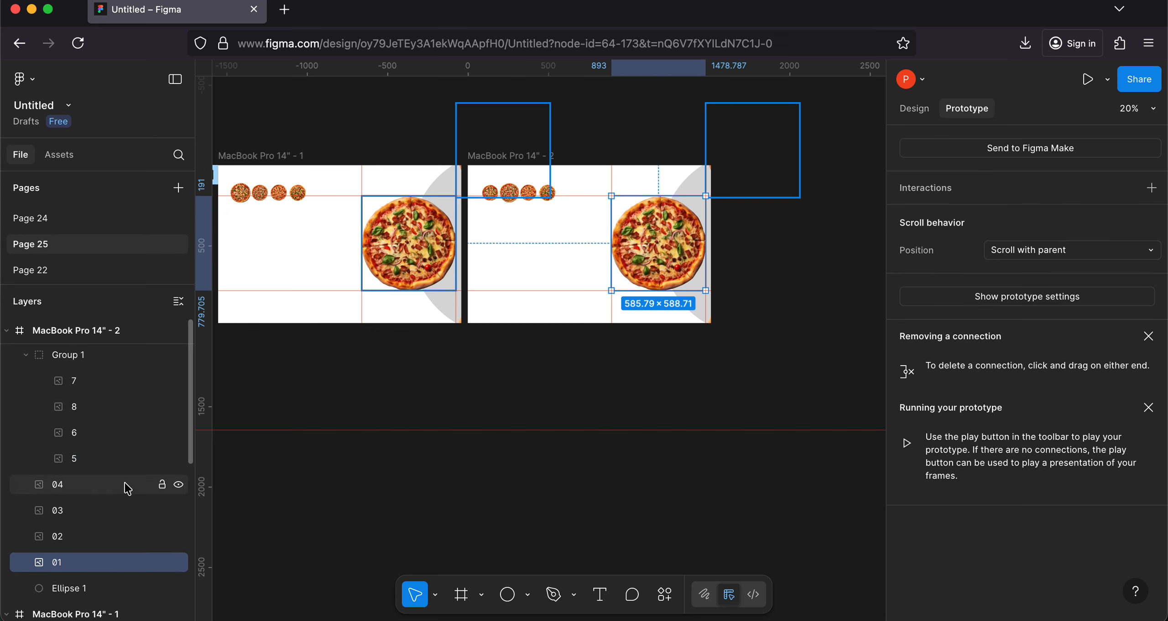
{"action": "scroll", "coordinate": [126, 487], "scroll_direction": "down", "scroll_amount": 1}
{"action": "scroll", "coordinate": [126, 486], "scroll_direction": "up", "scroll_amount": 3}
{"action": "scroll", "coordinate": [87, 493], "scroll_direction": "down", "scroll_amount": 2}
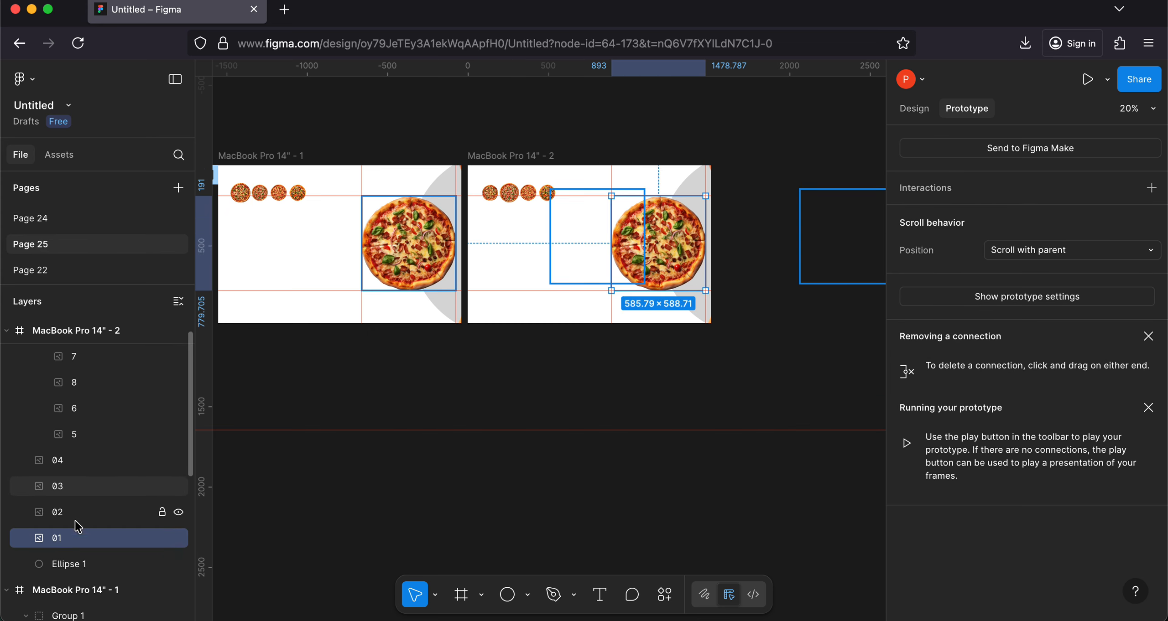
{"action": "left_click", "coordinate": [69, 566], "text": "shift"}
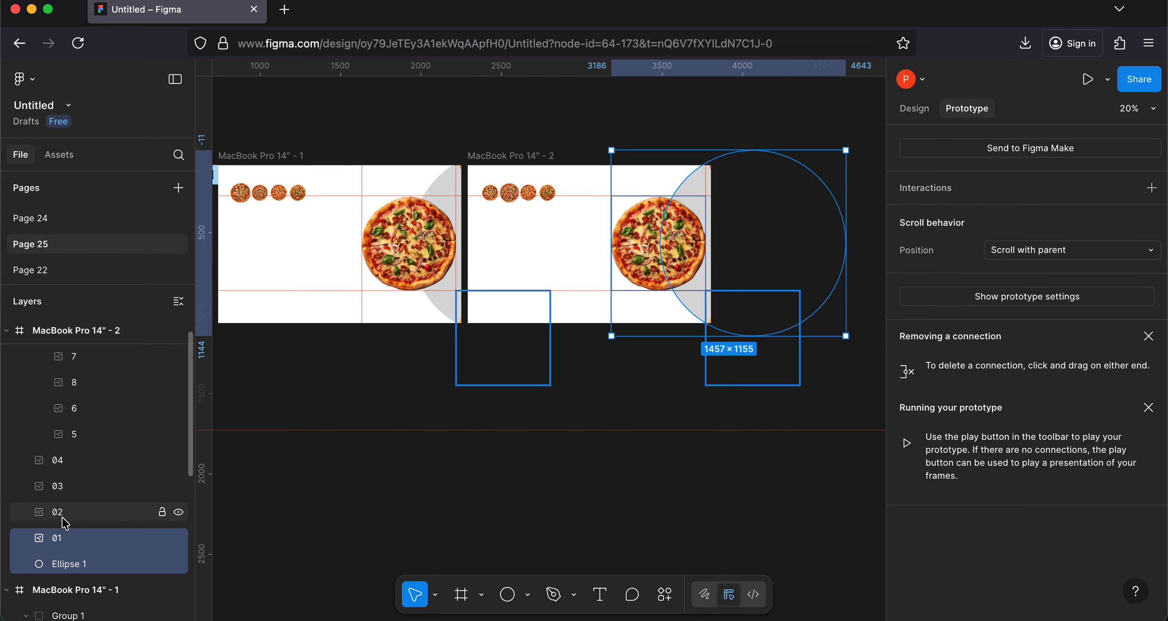
{"action": "left_click", "coordinate": [58, 512], "text": "shift"}
{"action": "left_click", "coordinate": [60, 488], "text": "shift"}
{"action": "left_click", "coordinate": [57, 460], "text": "shift"}
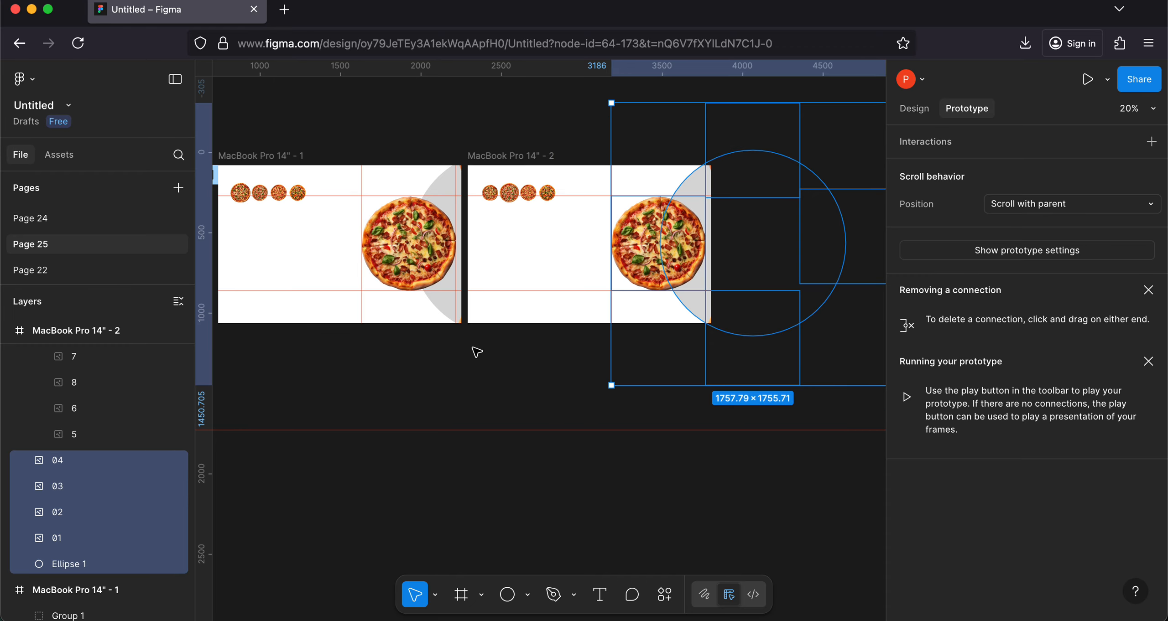
{"action": "scroll", "coordinate": [624, 243], "scroll_direction": "right", "scroll_amount": 4}
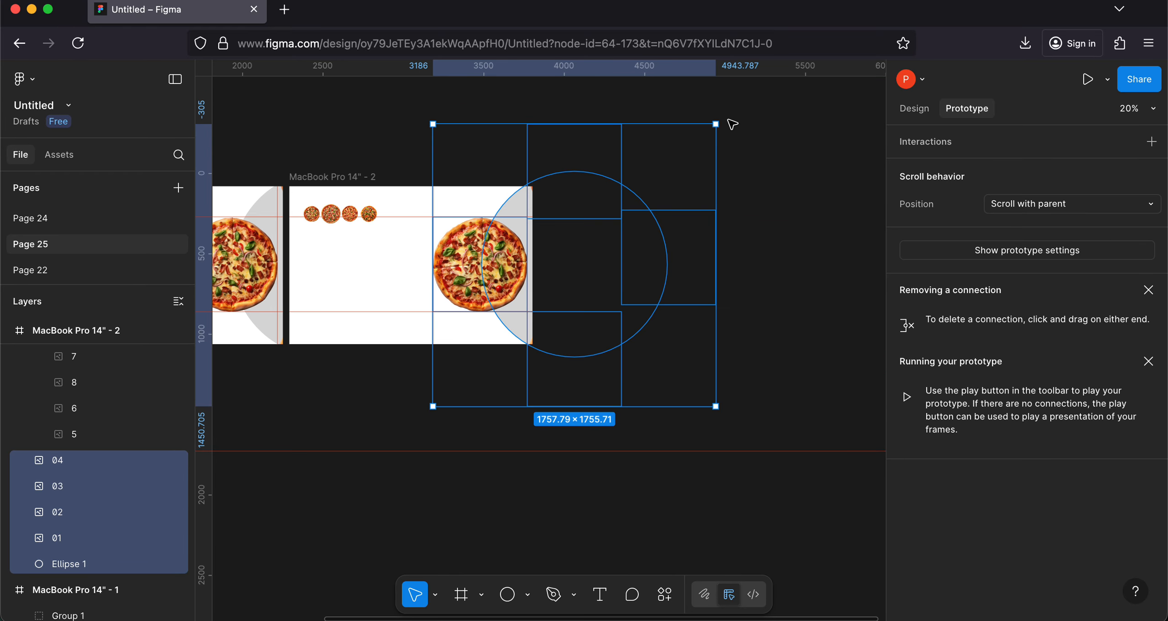
{"action": "left_click_drag", "start_coordinate": [724, 121], "coordinate": [487, 172]}
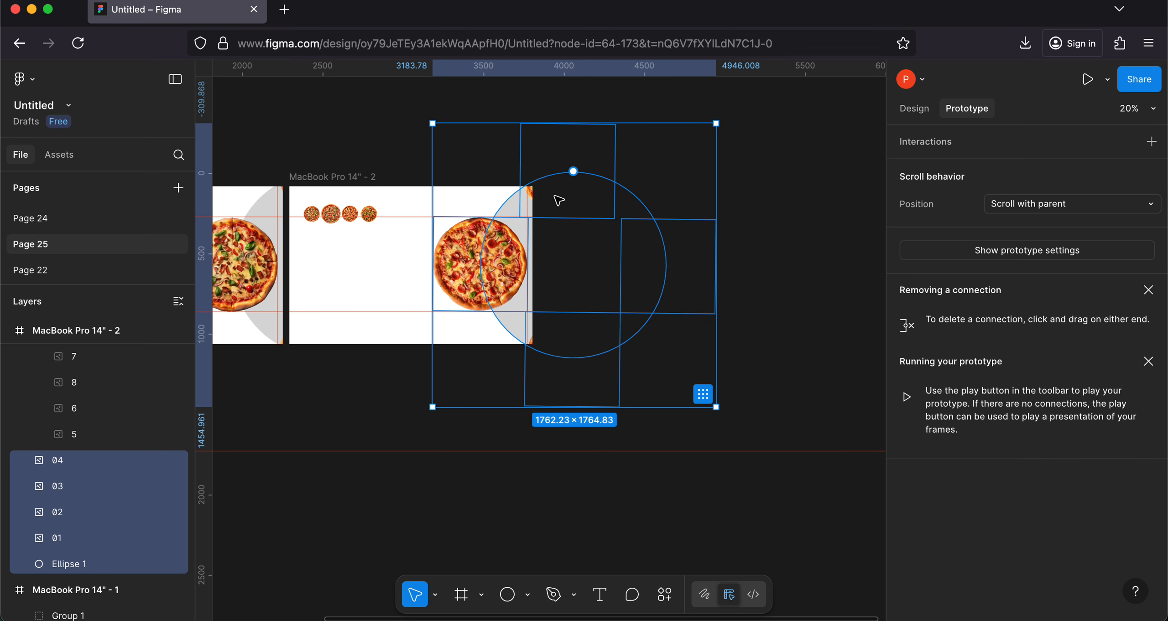
Step: Rotate large pizza 04 in the MacBook Pro 14" - 2 frame about 45° clockwise in place
{"action": "left_click", "coordinate": [509, 250]}
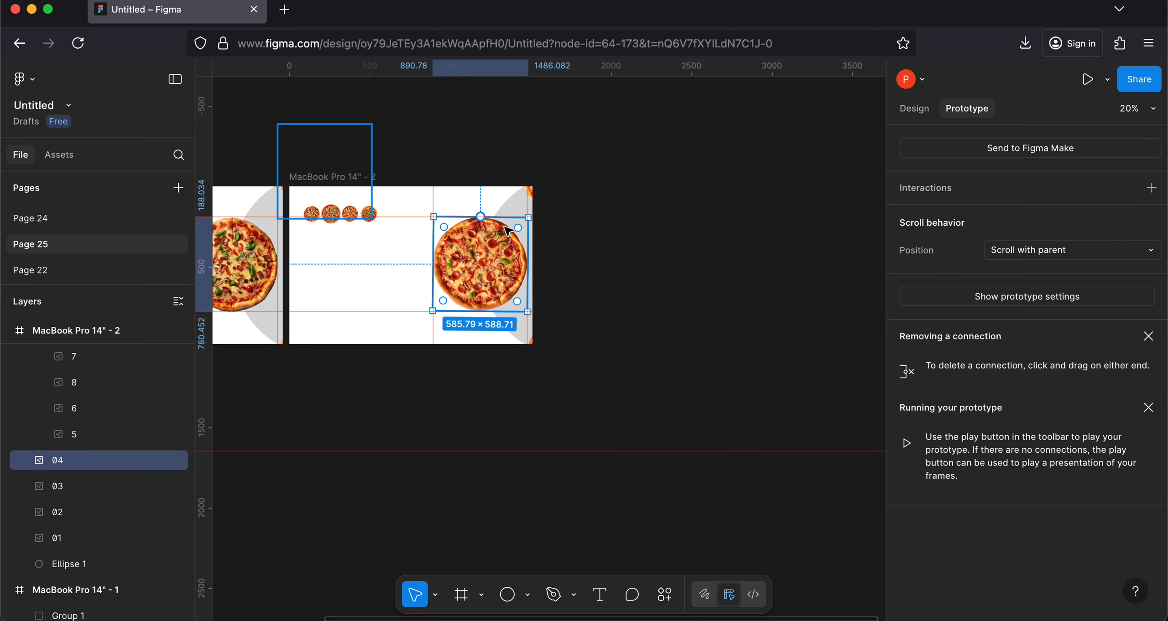
{"action": "scroll", "coordinate": [319, 260], "scroll_direction": "left", "scroll_amount": 5}
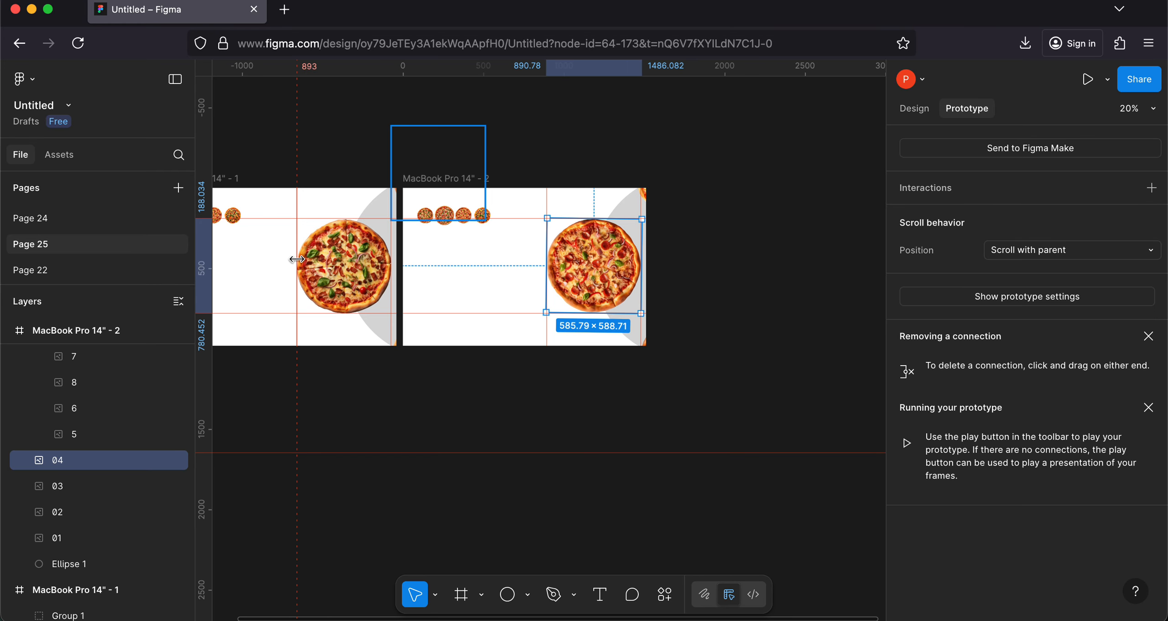
{"action": "left_click", "coordinate": [345, 260]}
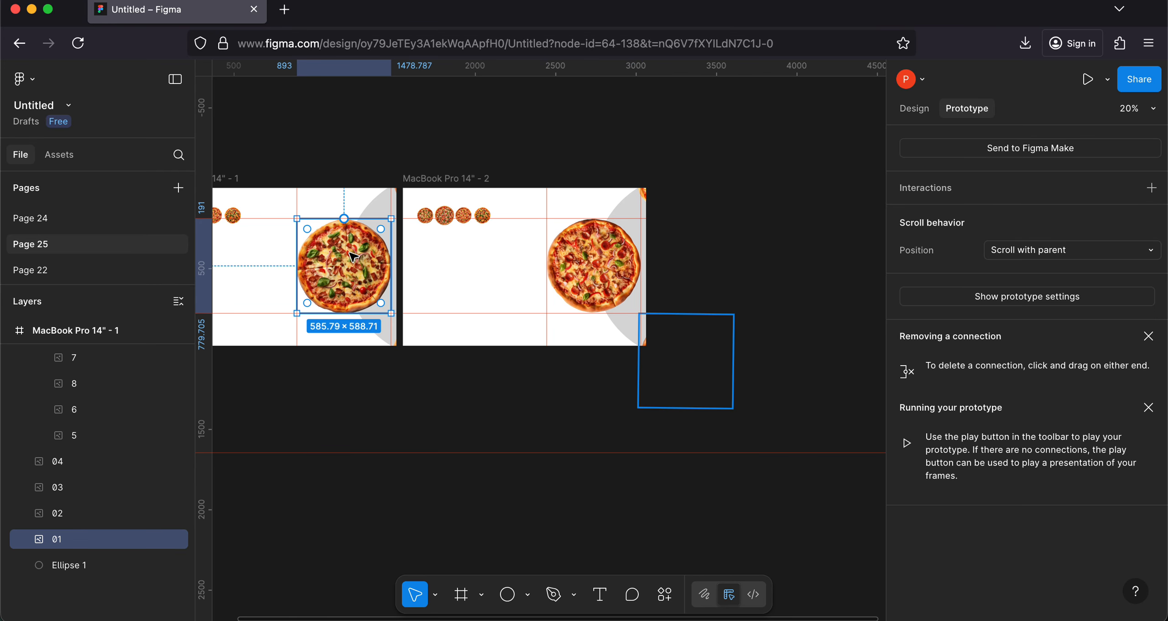
{"action": "left_click", "coordinate": [599, 252]}
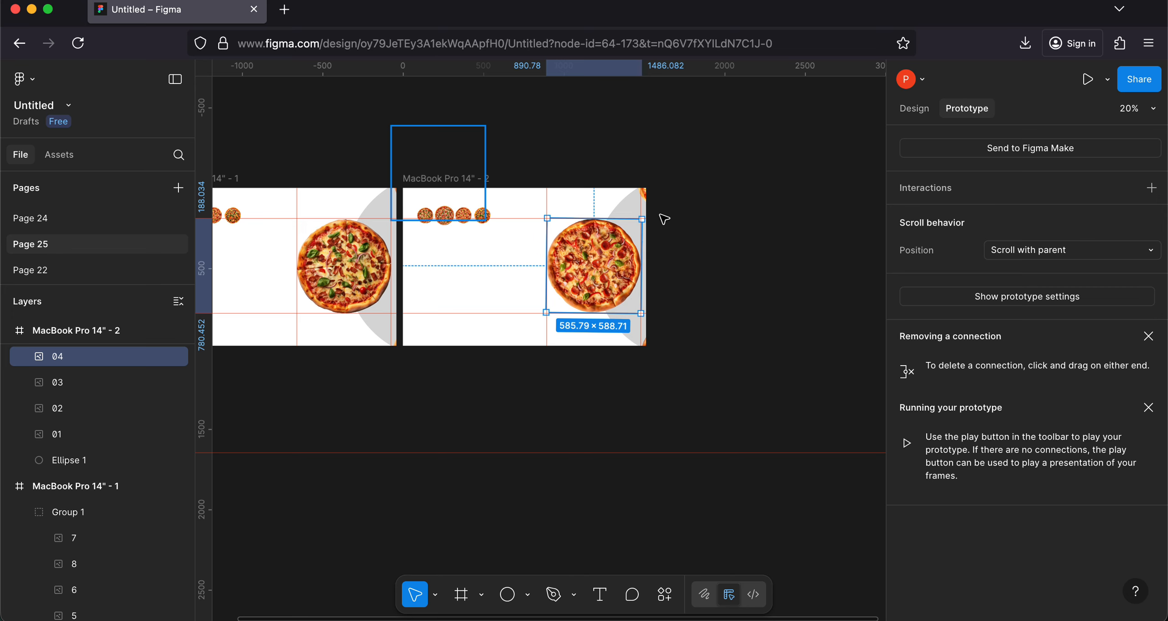
{"action": "left_click_drag", "start_coordinate": [643, 218], "coordinate": [641, 268]}
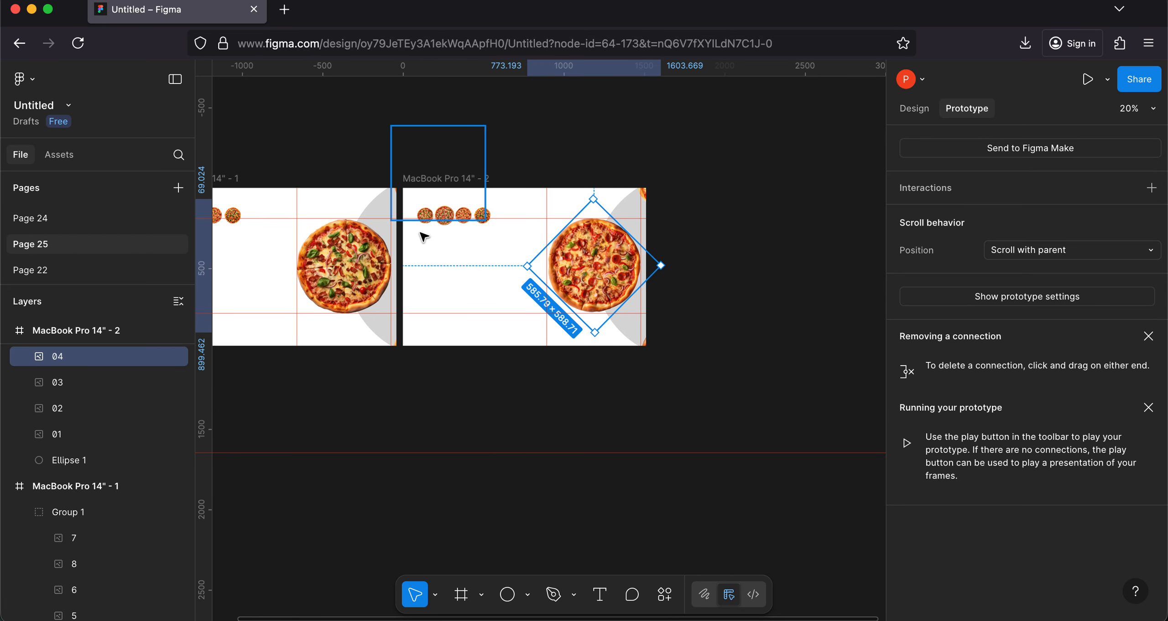
Step: Preview the prototype and test switching back and forth between the first and second small pizzas
{"action": "left_click", "coordinate": [1087, 80]}
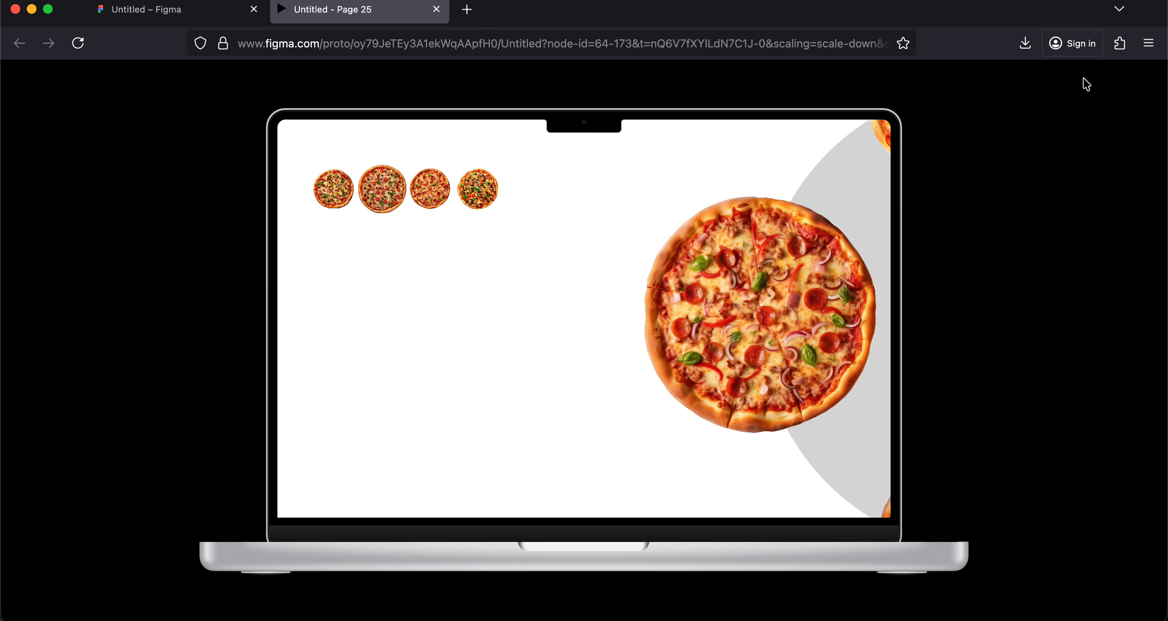
{"action": "left_click", "coordinate": [337, 199]}
{"action": "left_click", "coordinate": [389, 197]}
{"action": "left_click", "coordinate": [329, 180]}
{"action": "left_click", "coordinate": [365, 187]}
{"action": "left_click", "coordinate": [343, 196]}
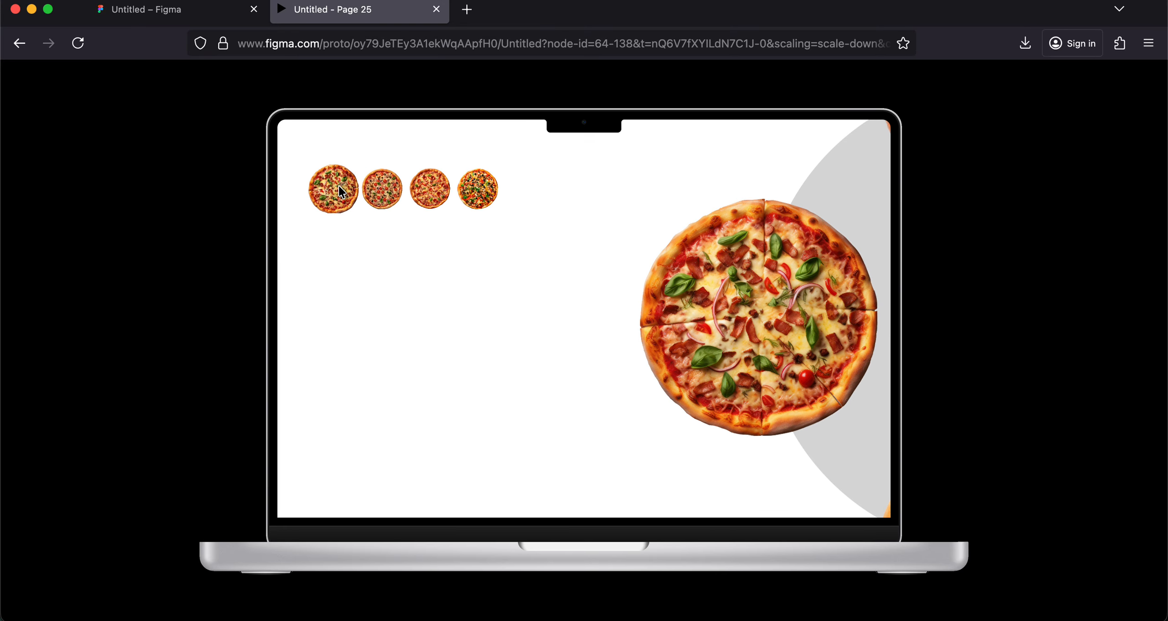
{"action": "left_click", "coordinate": [377, 189]}
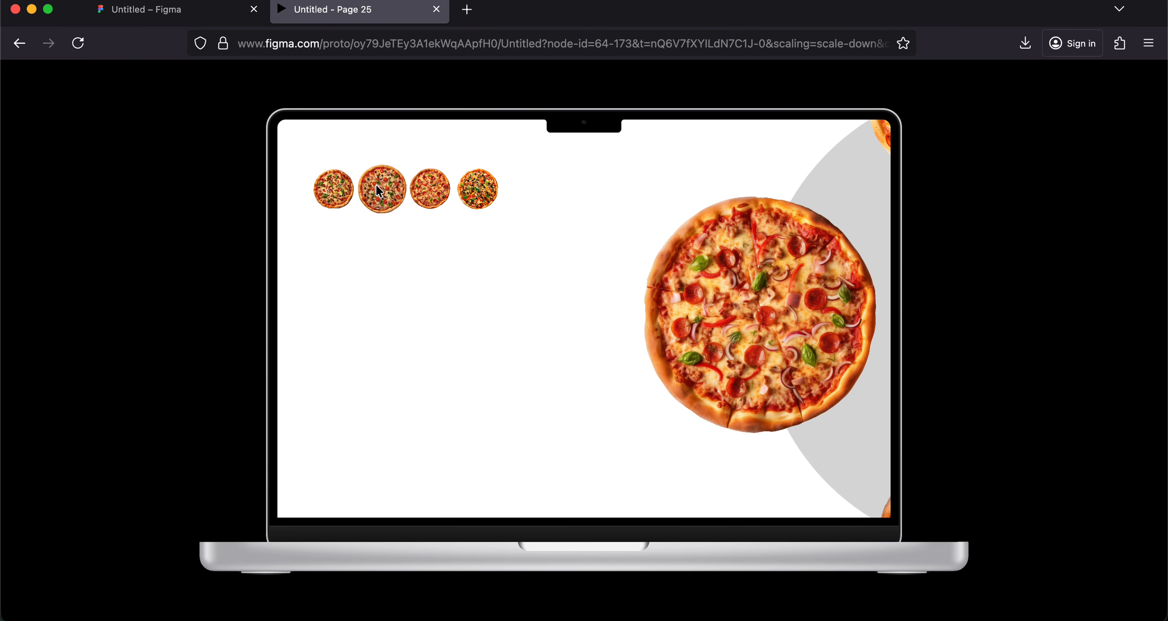
{"action": "left_click", "coordinate": [342, 188]}
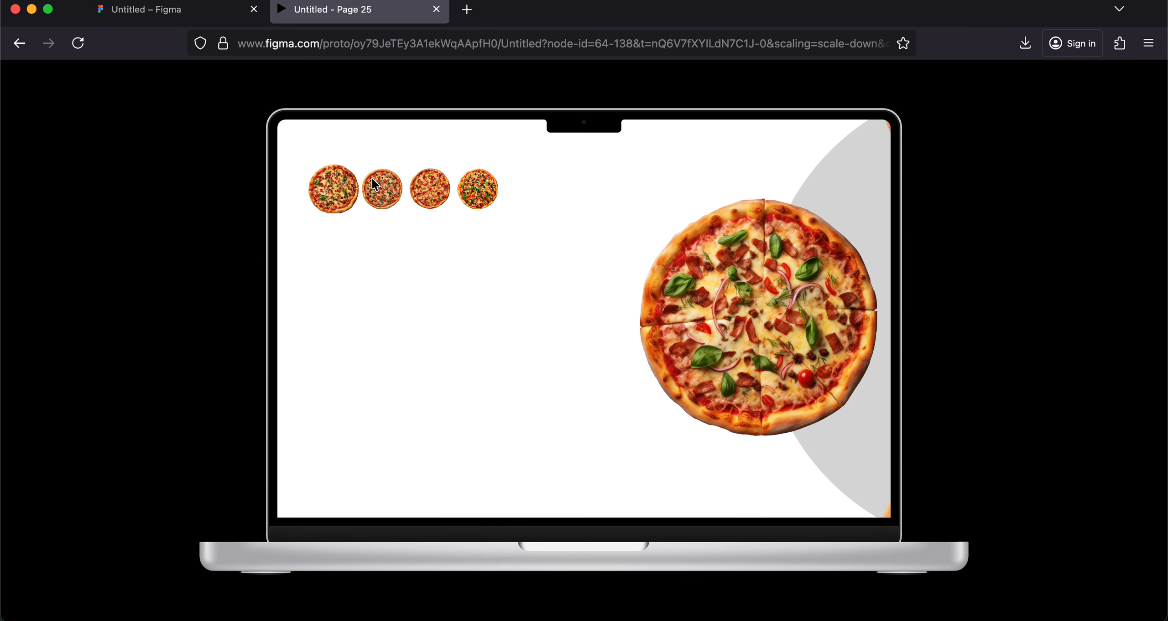
{"action": "left_click", "coordinate": [390, 185]}
{"action": "left_click", "coordinate": [321, 188]}
{"action": "left_click", "coordinate": [381, 187]}
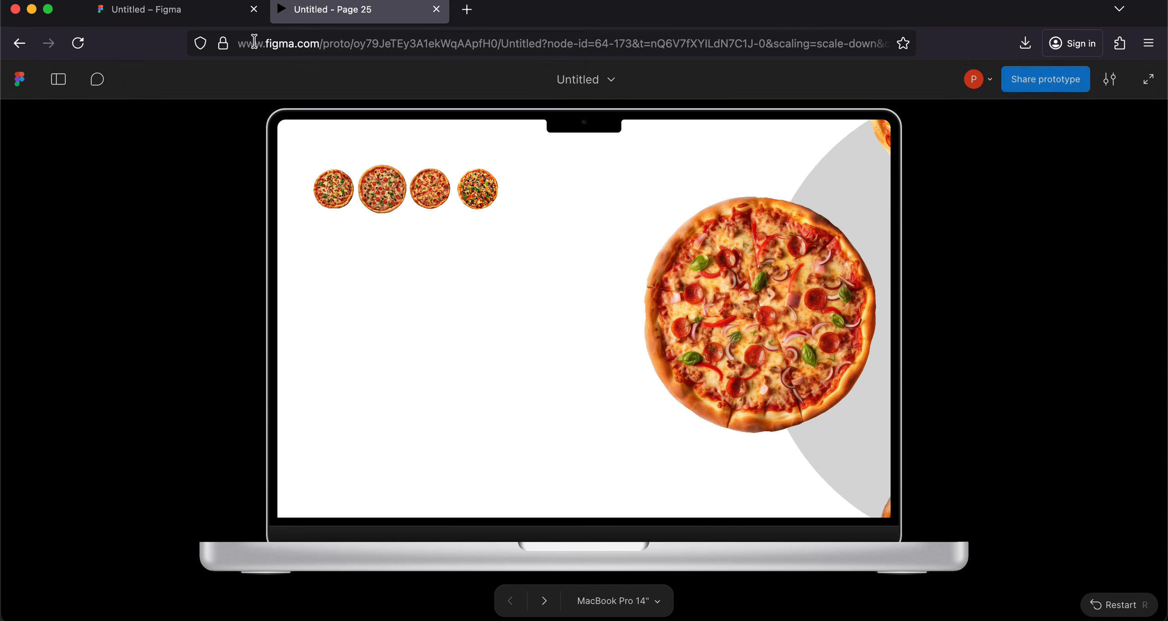
Step: Return to the design file and rotate large pizza 04 in MacBook Pro 14" - 2 about 70° counterclockwise
{"action": "left_click", "coordinate": [202, 21]}
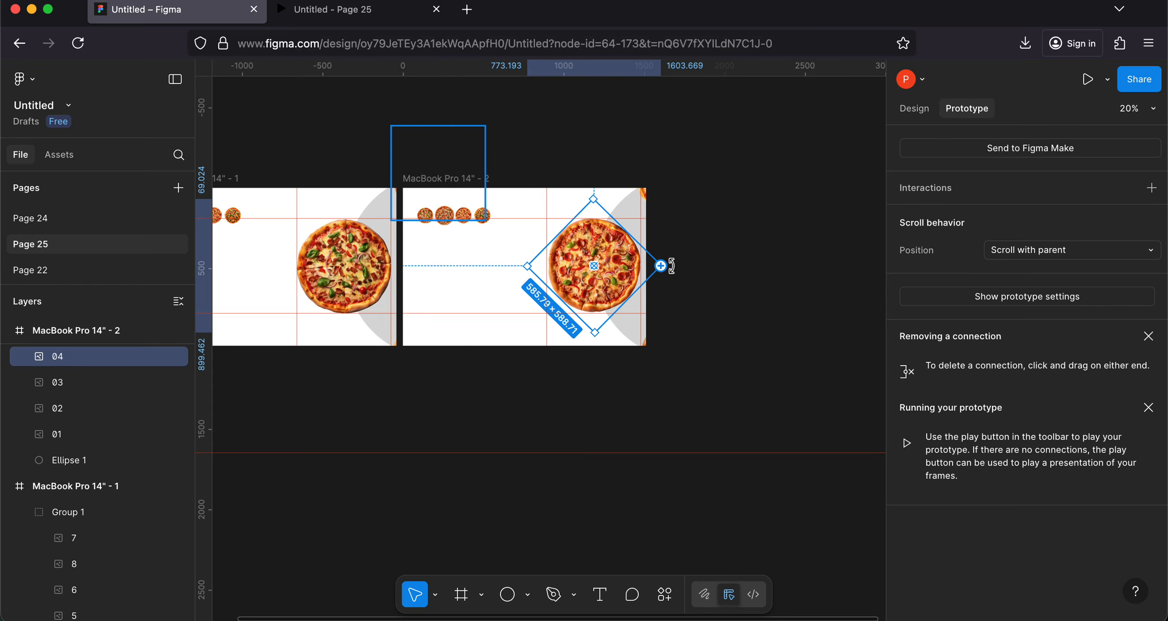
{"action": "left_click_drag", "start_coordinate": [671, 266], "coordinate": [620, 182]}
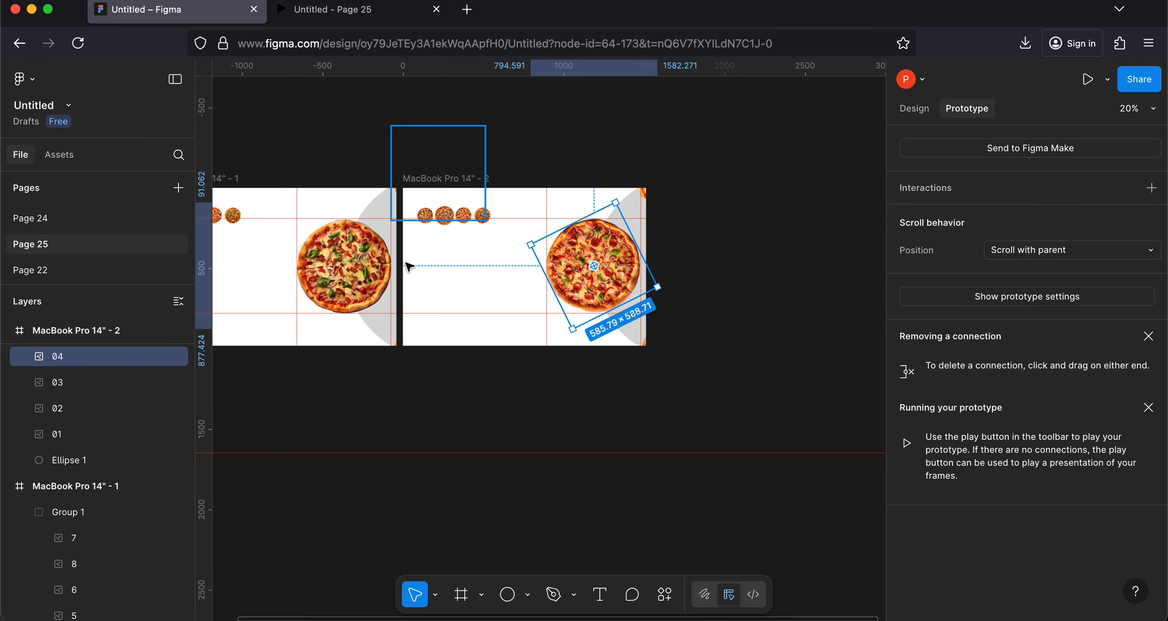
Step: Select Ellipse 1 and large pizzas 01 to 04 in MacBook Pro 14" - 2 and rotate them together about 90° clockwise
{"action": "scroll", "coordinate": [93, 409], "scroll_direction": "up", "scroll_amount": 1}
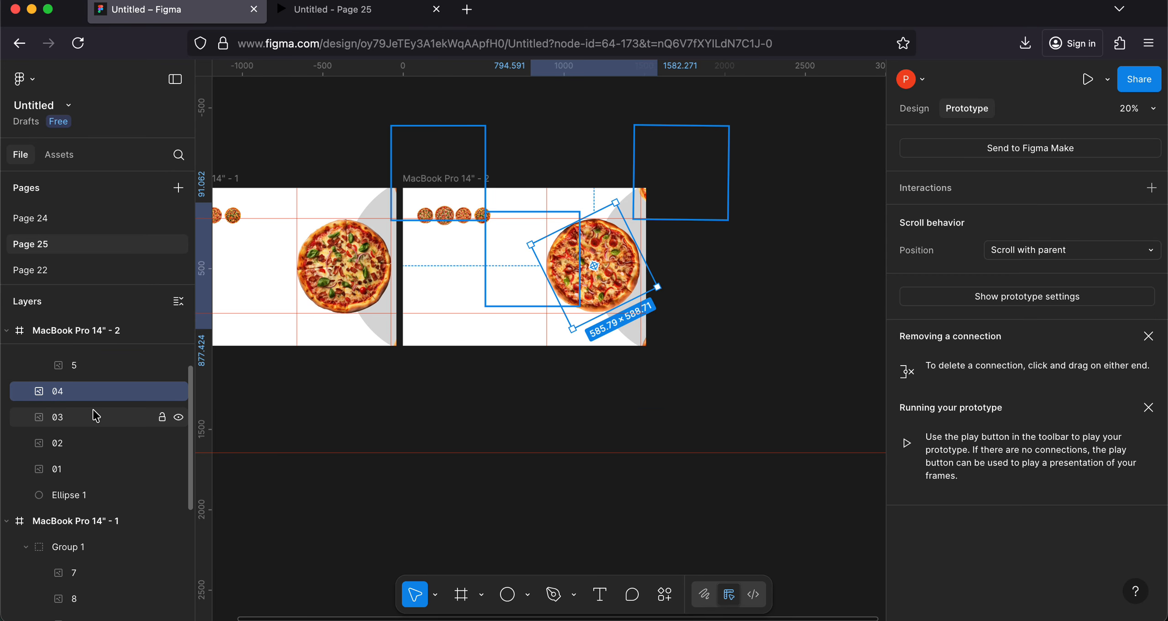
{"action": "left_click_drag", "start_coordinate": [95, 415], "coordinate": [82, 499]}
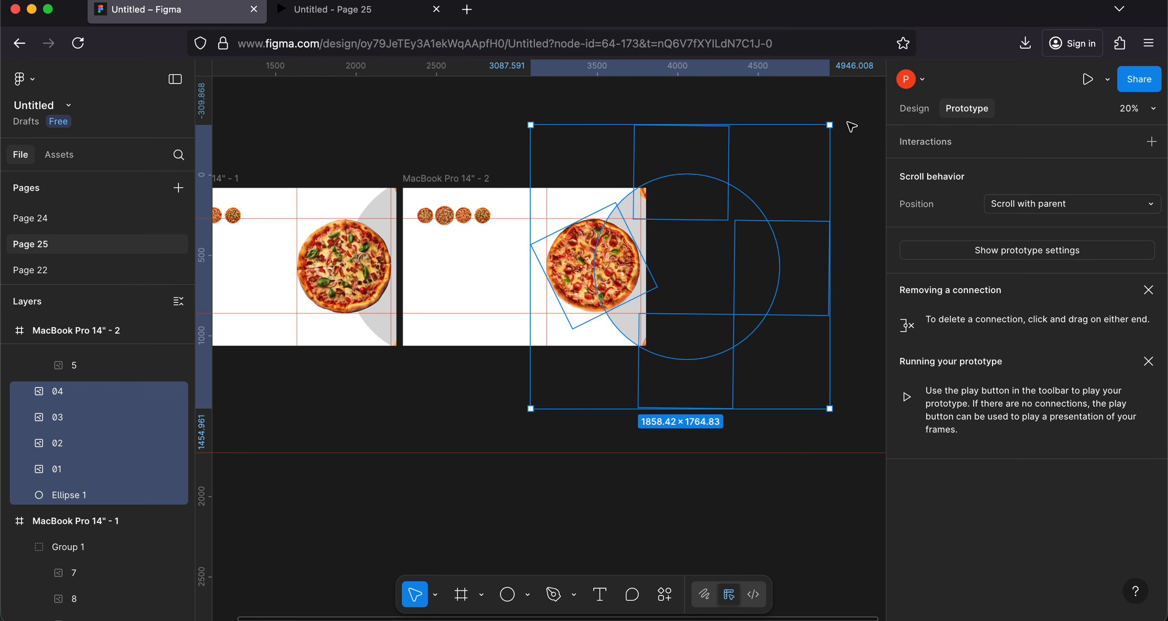
{"action": "key", "text": "r"}
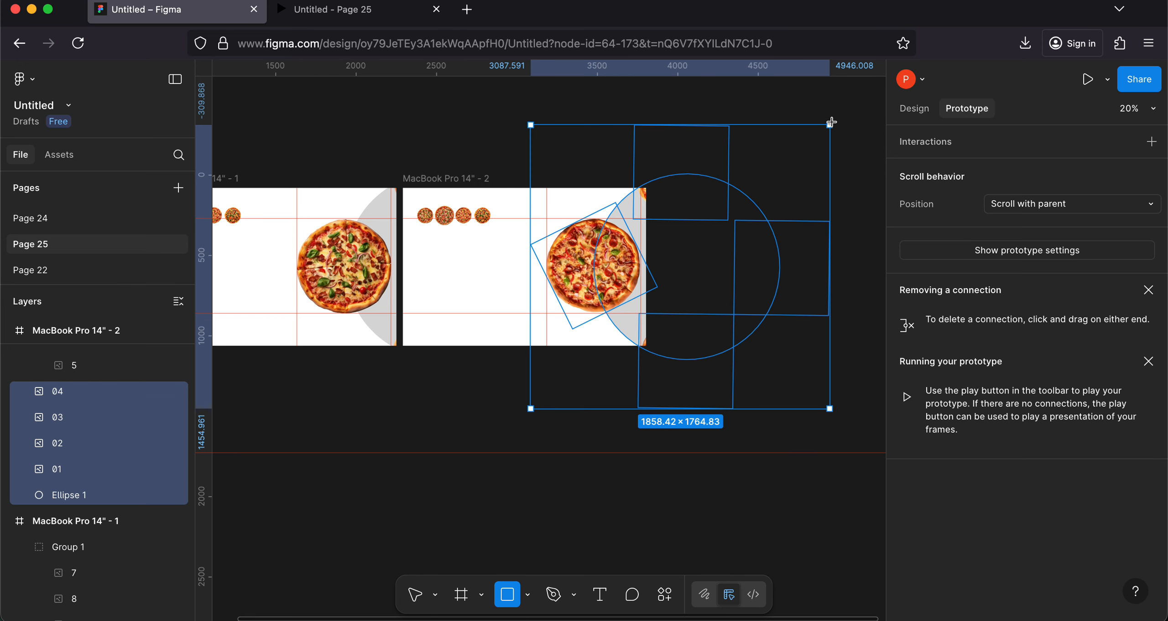
{"action": "left_click", "coordinate": [833, 125]}
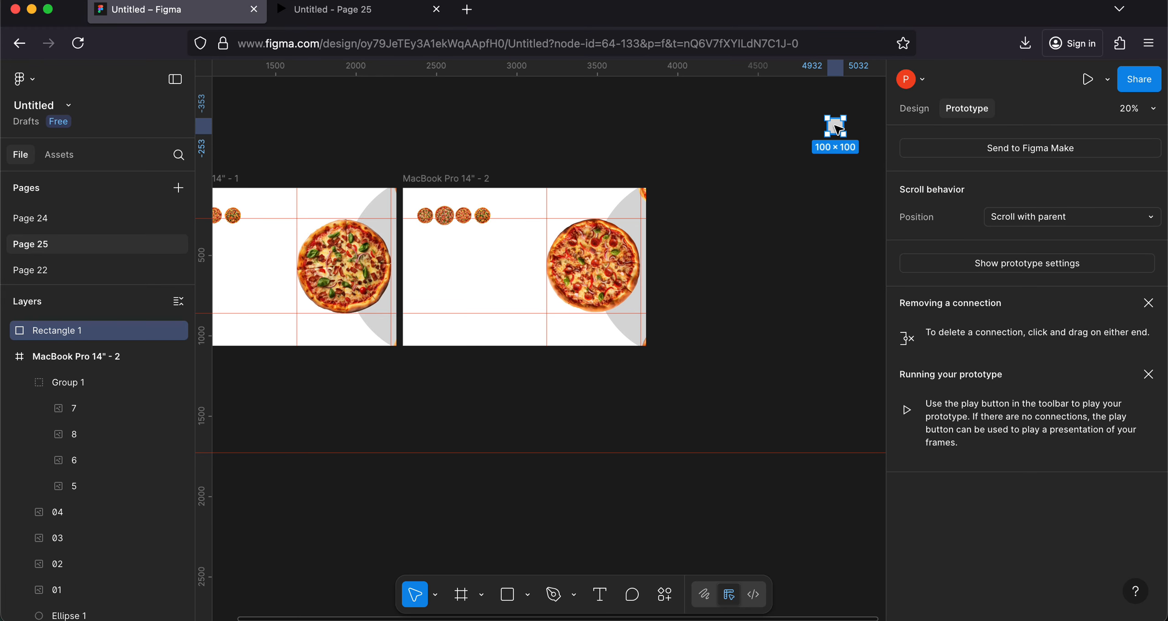
{"action": "key", "text": "super+z"}
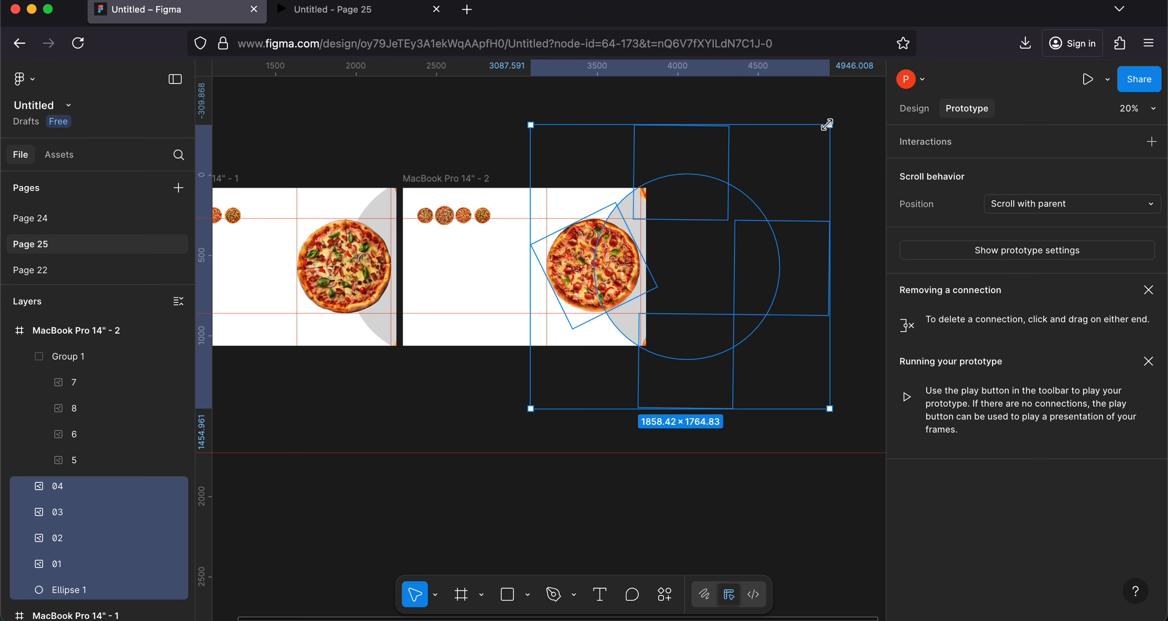
{"action": "left_click_drag", "start_coordinate": [835, 122], "coordinate": [753, 357]}
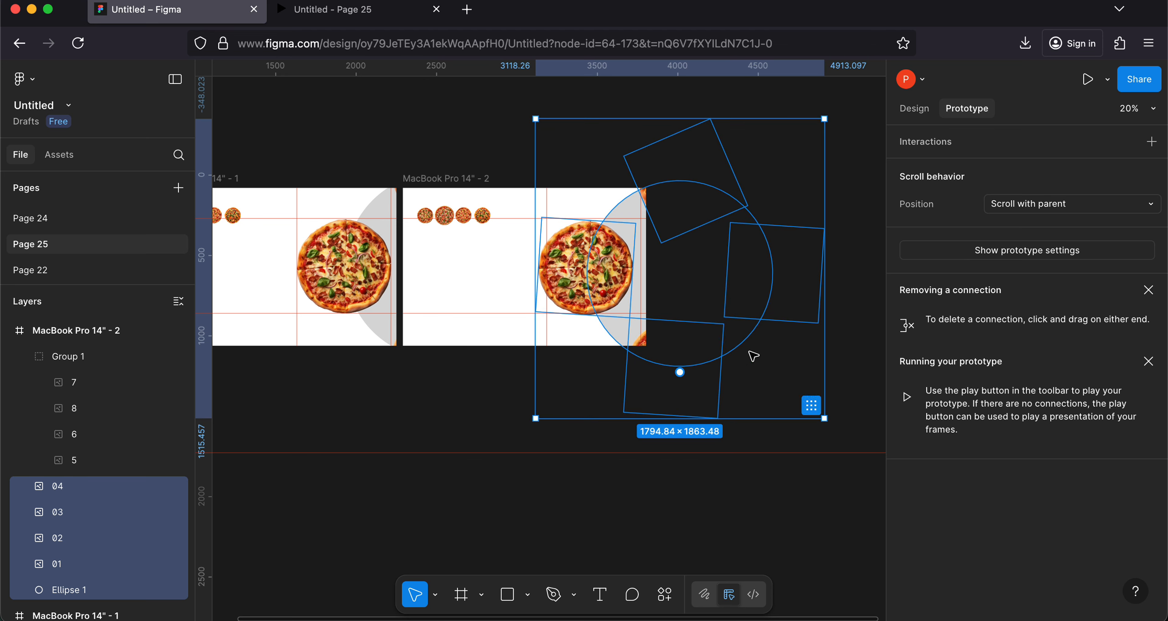
{"action": "key", "text": "r"}
{"action": "left_click", "coordinate": [608, 267]}
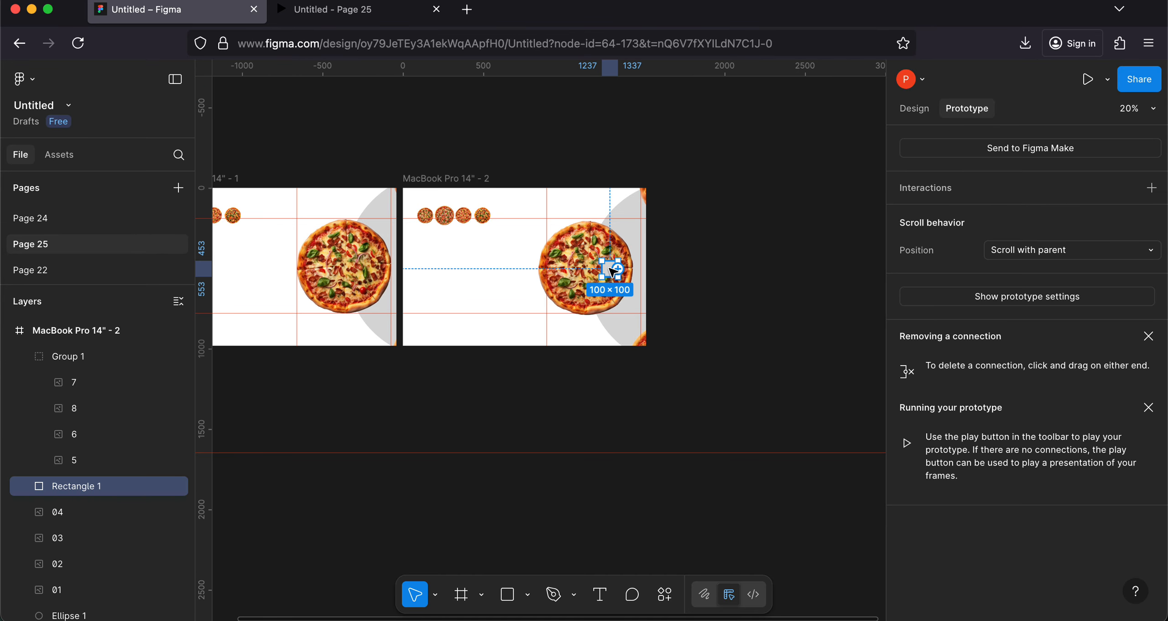
{"action": "key", "text": "super+z"}
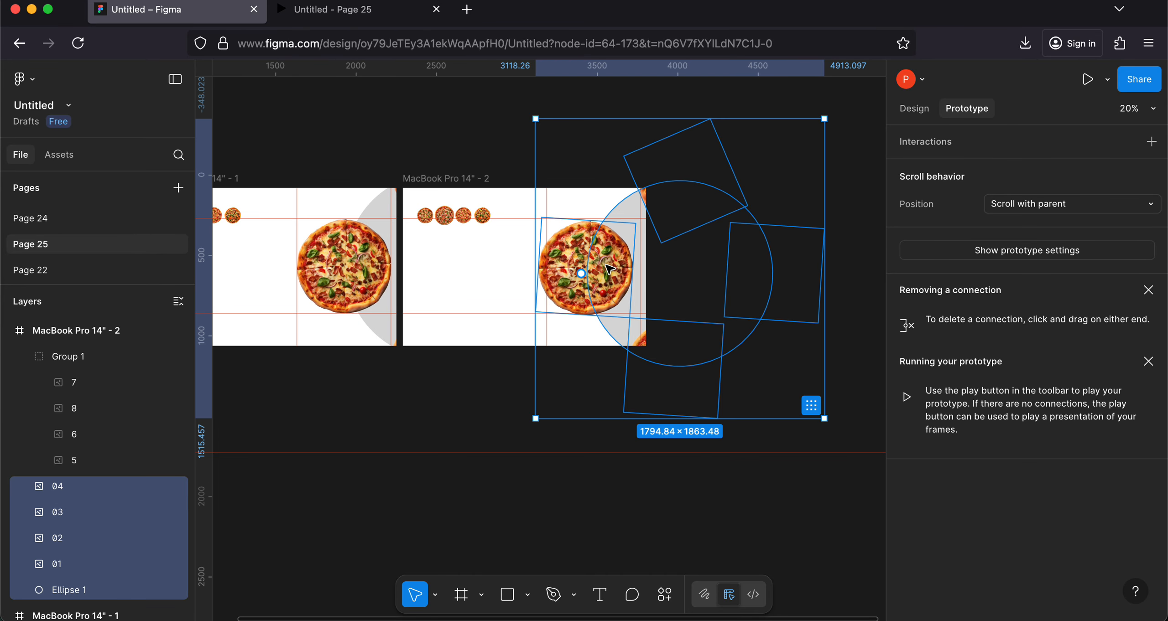
Step: Rotate large pizza 01 in MacBook Pro 14" - 2 counterclockwise, and shift it about 40 px right to line up with the guides
{"action": "left_click", "coordinate": [611, 267]}
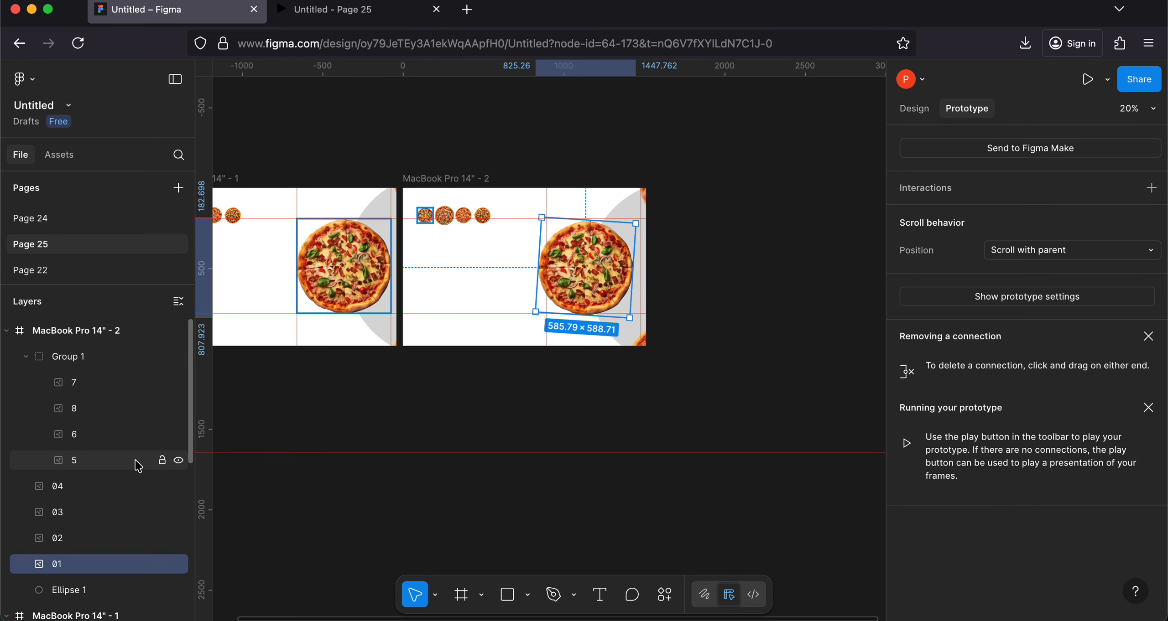
{"action": "scroll", "coordinate": [810, 306], "scroll_direction": "up", "scroll_amount": 5}
{"action": "scroll", "coordinate": [811, 306], "scroll_direction": "up", "scroll_amount": 2}
{"action": "scroll", "coordinate": [483, 280], "scroll_direction": "left", "scroll_amount": 1}
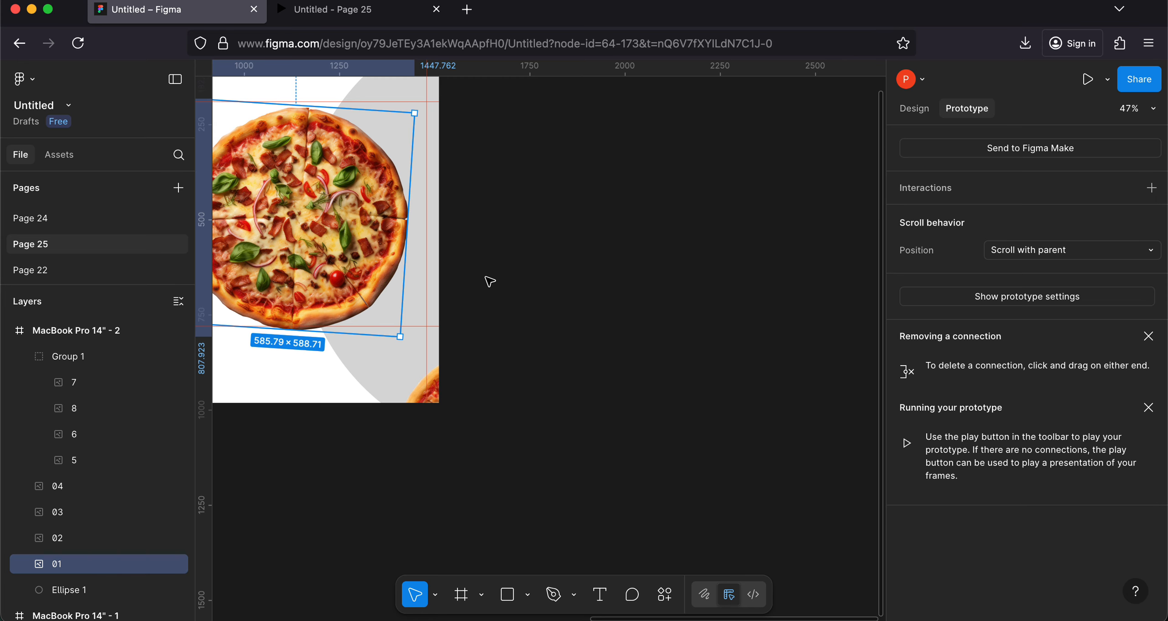
{"action": "scroll", "coordinate": [475, 271], "scroll_direction": "left", "scroll_amount": 3}
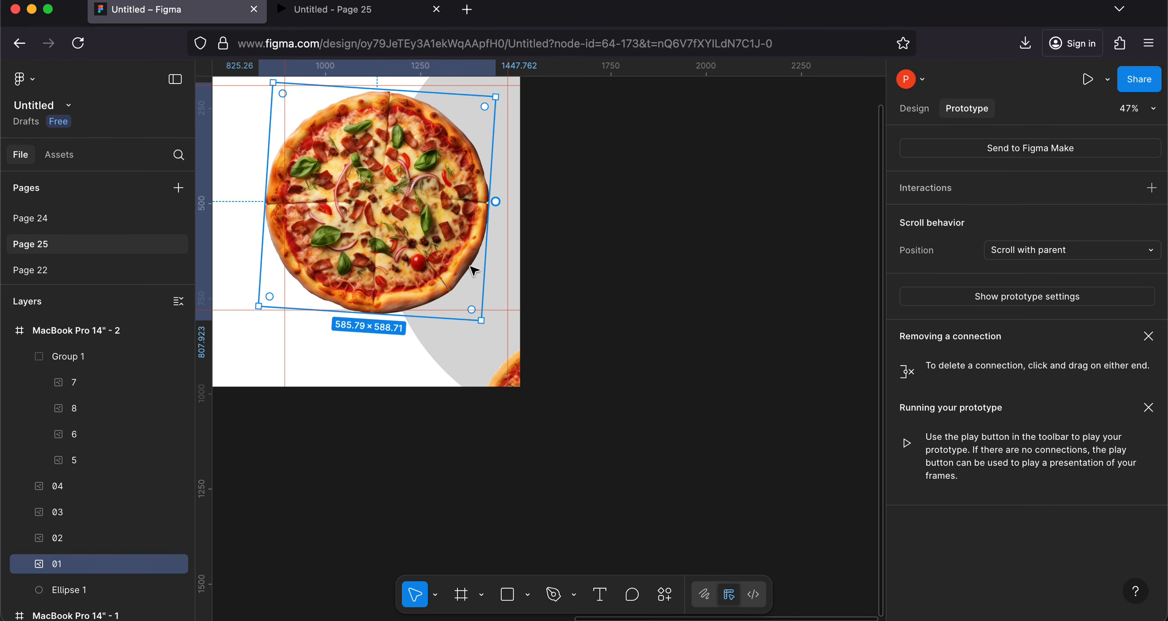
{"action": "left_click_drag", "start_coordinate": [484, 324], "coordinate": [473, 160]}
{"action": "scroll", "coordinate": [483, 193], "scroll_direction": "up", "scroll_amount": 2}
{"action": "scroll", "coordinate": [483, 193], "scroll_direction": "left", "scroll_amount": 1}
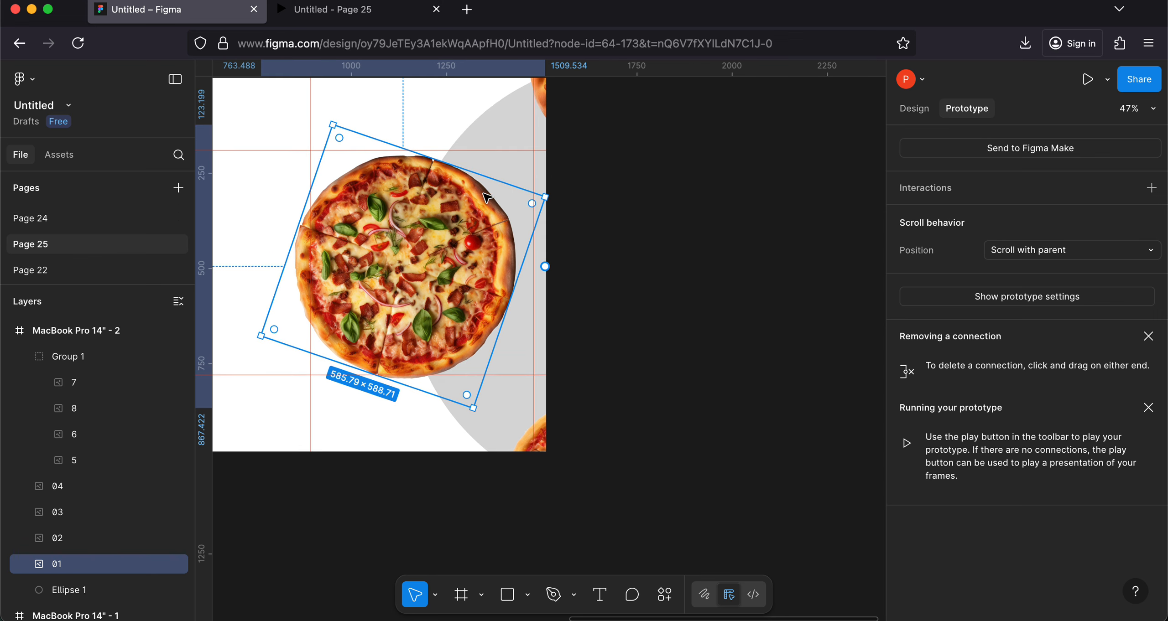
{"action": "left_click_drag", "start_coordinate": [474, 240], "coordinate": [489, 238]}
{"action": "scroll", "coordinate": [532, 184], "scroll_direction": "down", "scroll_amount": 5}
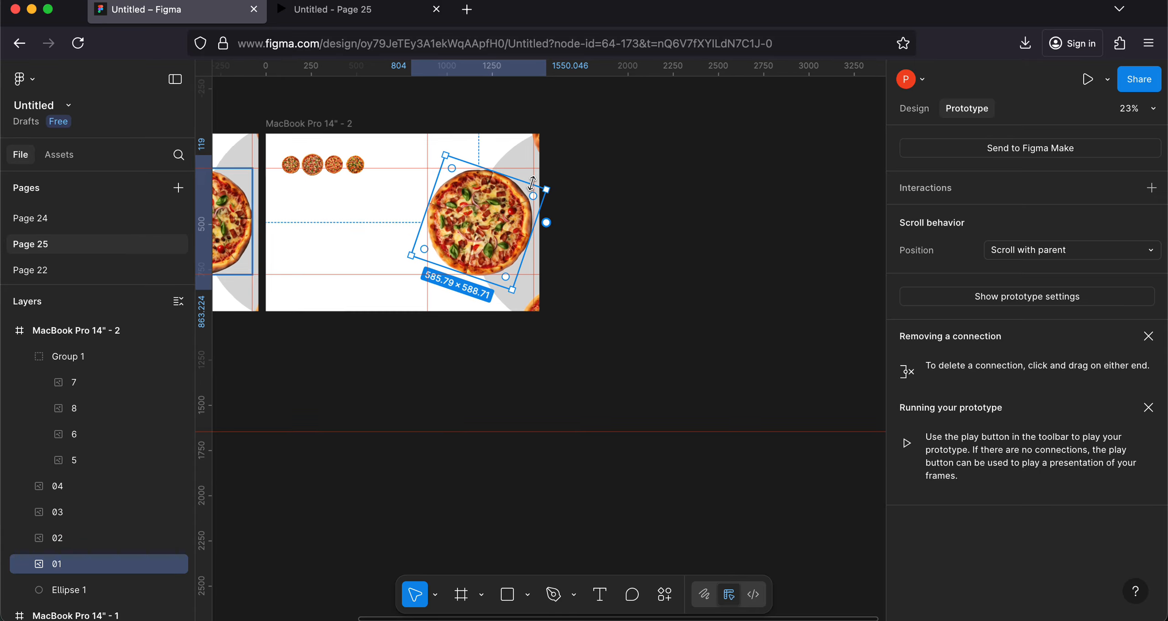
Step: Select Ellipse 1 and large pizzas 01 to 04 in MacBook Pro 14" - 2 and rotate them together about 90° counterclockwise
{"action": "left_click", "coordinate": [68, 588]}
{"action": "left_click", "coordinate": [58, 546]}
{"action": "left_click", "coordinate": [63, 513], "text": "shift"}
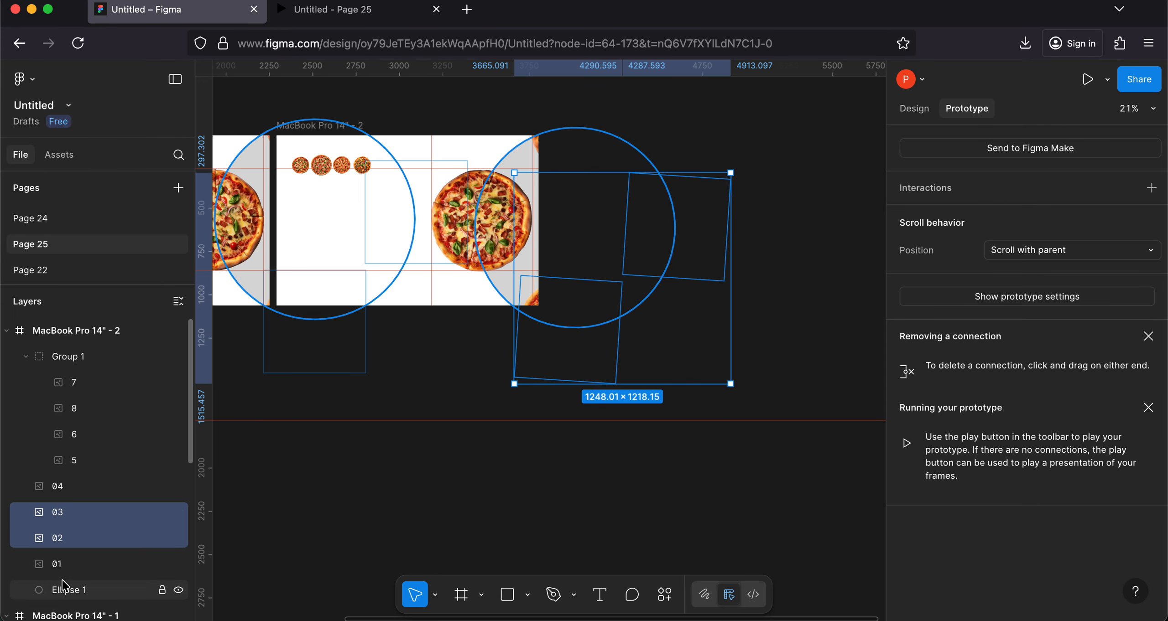
{"action": "left_click", "coordinate": [56, 564], "text": "shift"}
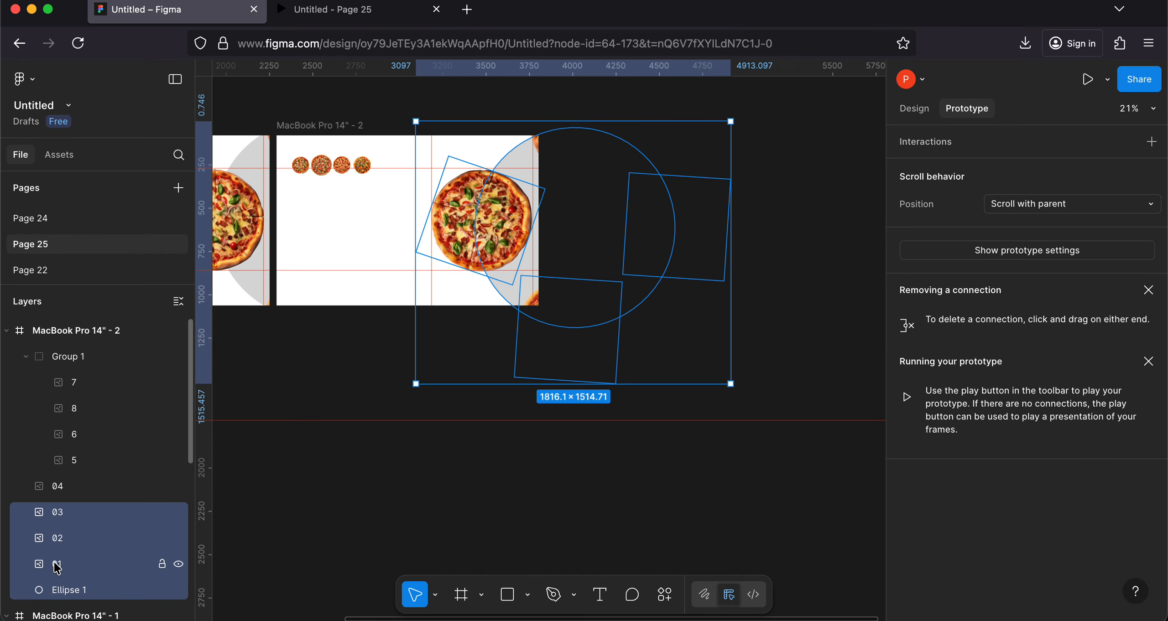
{"action": "left_click", "coordinate": [56, 486], "text": "shift"}
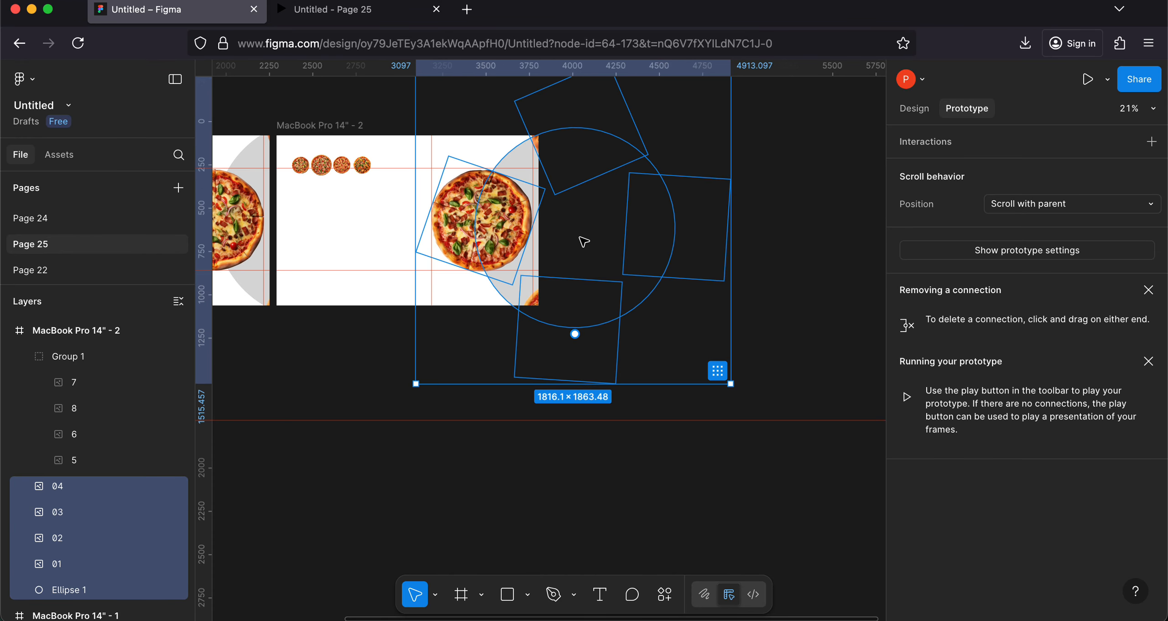
{"action": "scroll", "coordinate": [584, 241], "scroll_direction": "down", "scroll_amount": 3}
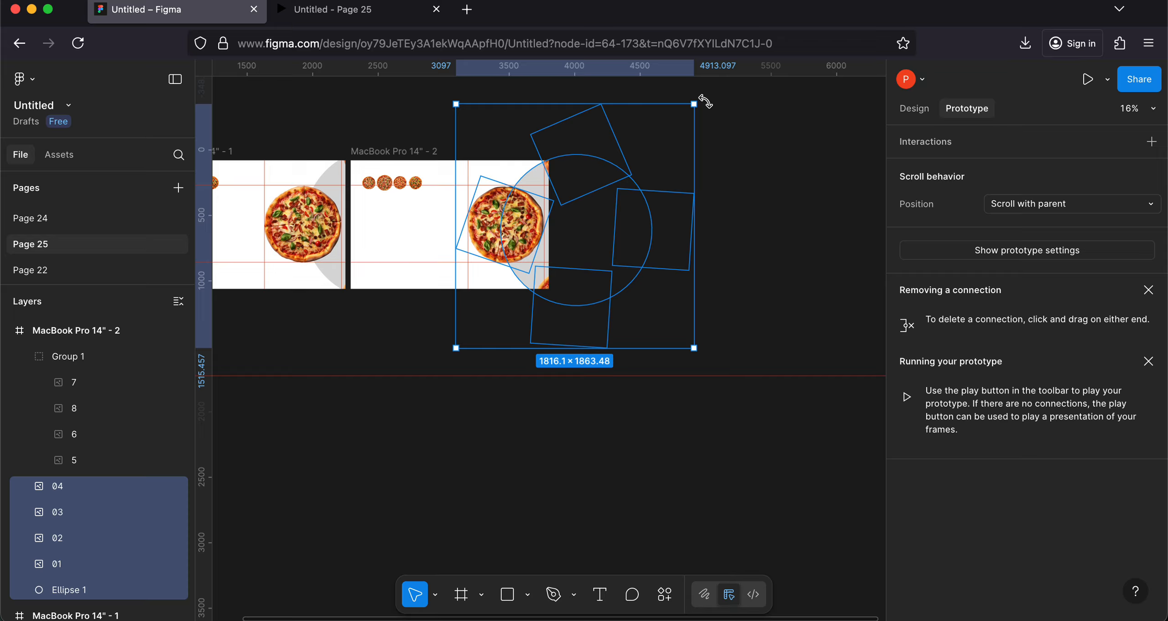
{"action": "left_click_drag", "start_coordinate": [705, 102], "coordinate": [488, 145]}
{"action": "scroll", "coordinate": [478, 255], "scroll_direction": "down", "scroll_amount": 3}
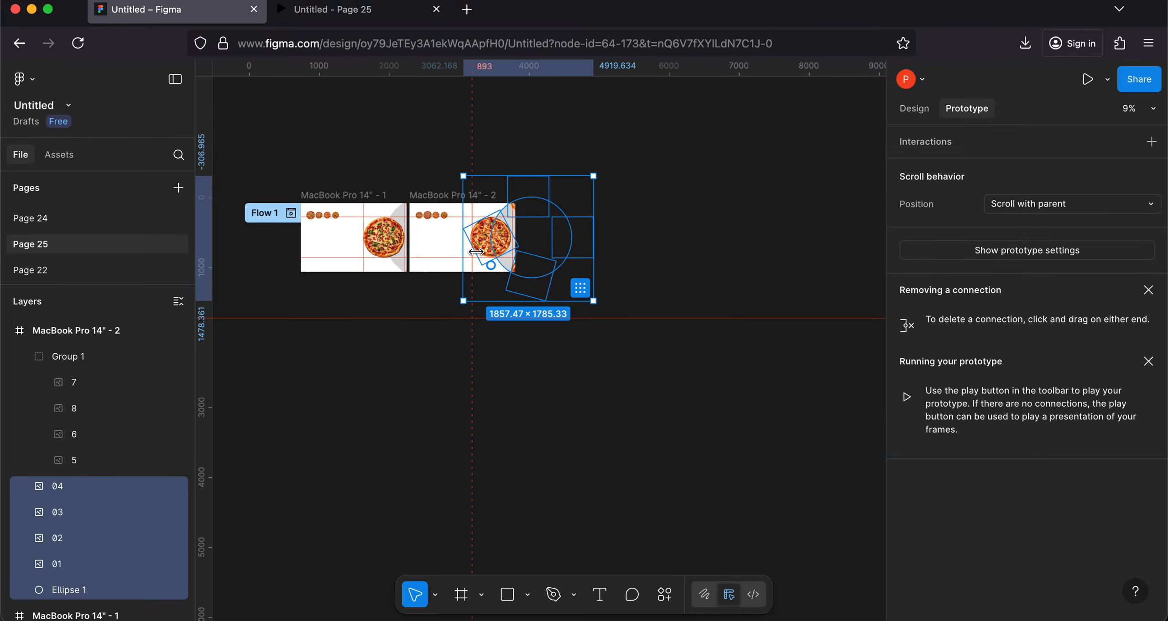
{"action": "scroll", "coordinate": [292, 223], "scroll_direction": "up", "scroll_amount": 2}
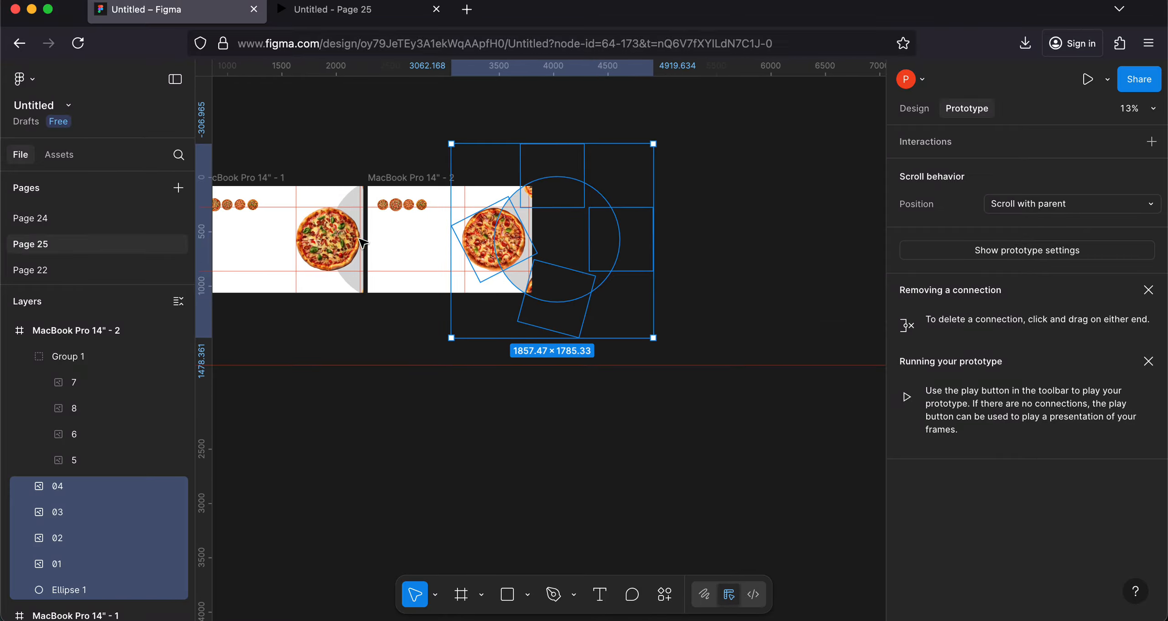
{"action": "left_click", "coordinate": [352, 256]}
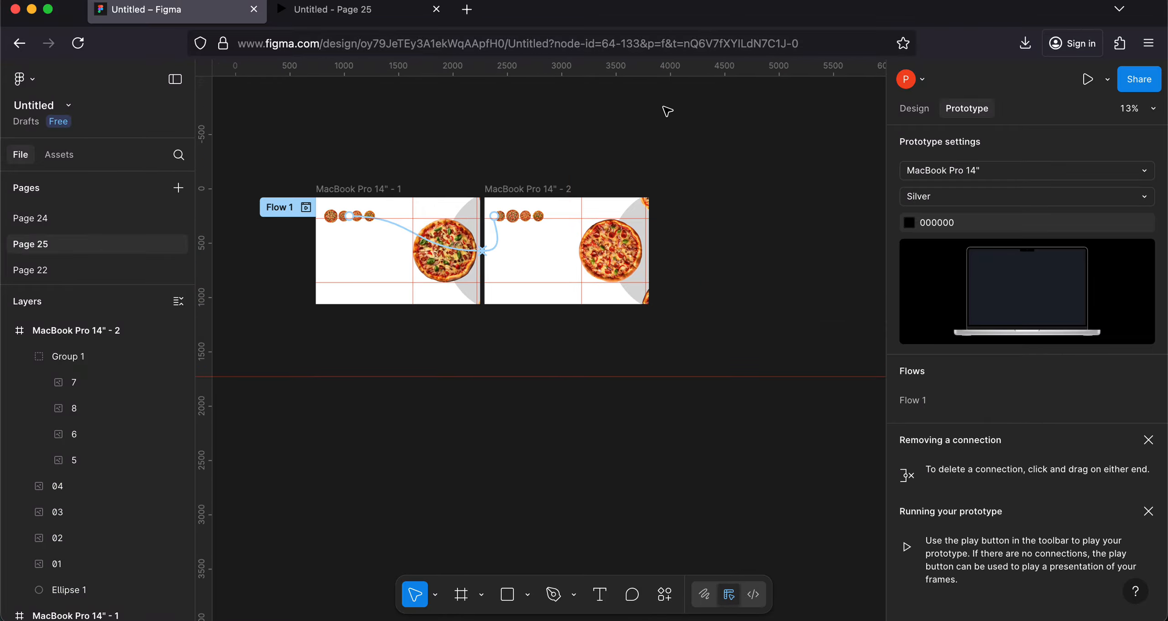
Step: Preview the prototype and repeatedly switch between the first and second small pizzas to check the large pizzas' rotation
{"action": "left_click", "coordinate": [1087, 79]}
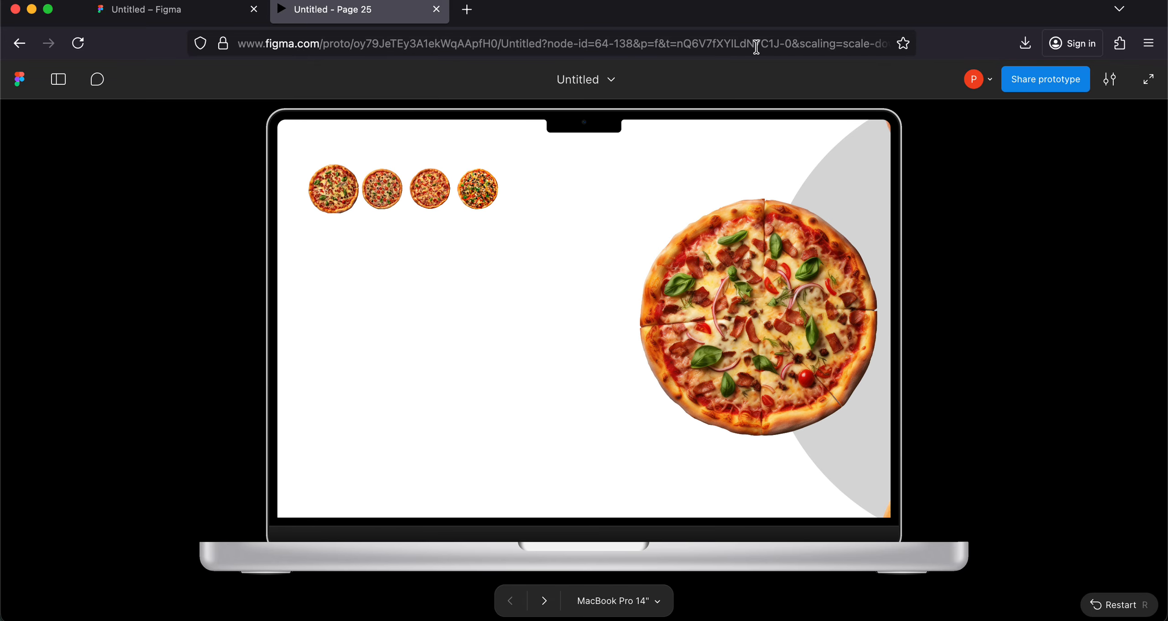
{"action": "left_click", "coordinate": [380, 196]}
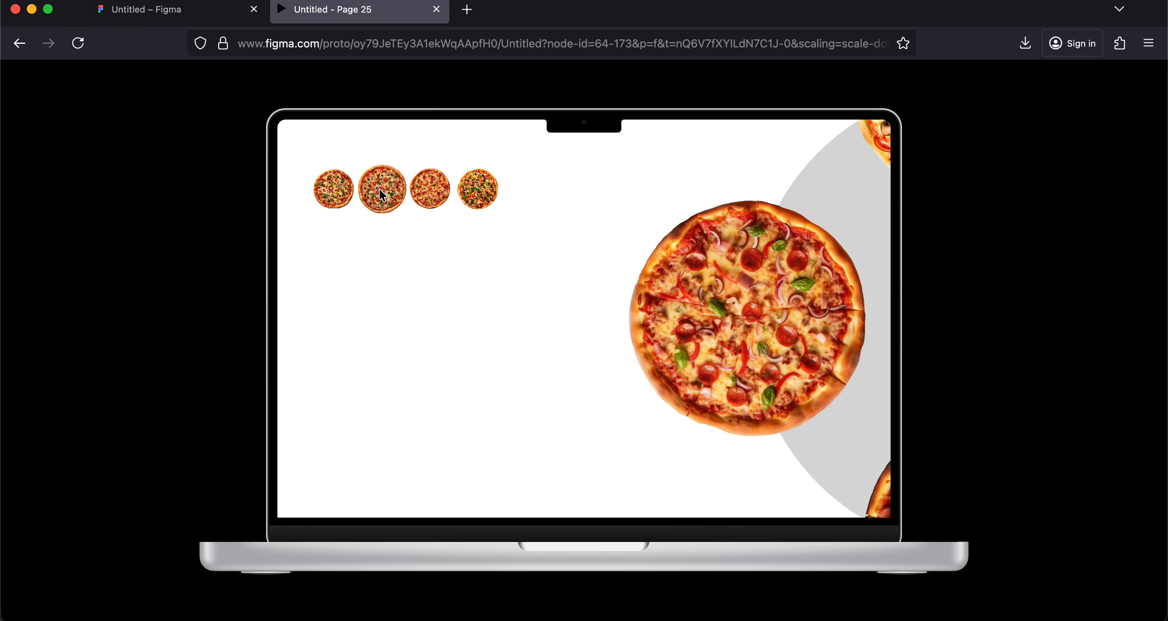
{"action": "left_click", "coordinate": [319, 187]}
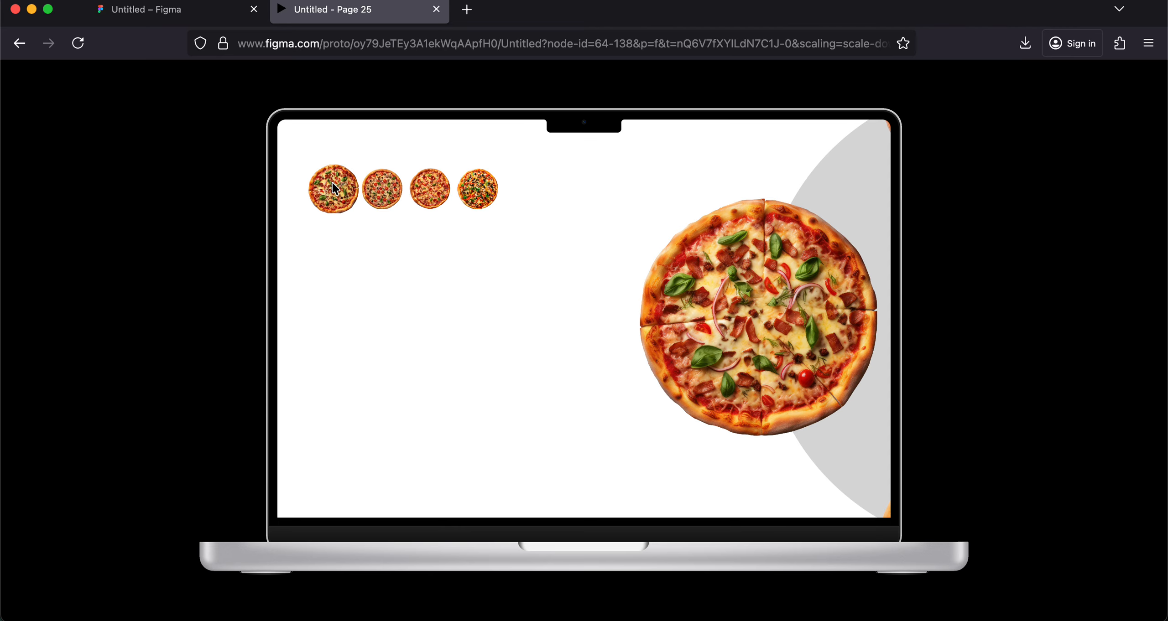
{"action": "left_click", "coordinate": [382, 199]}
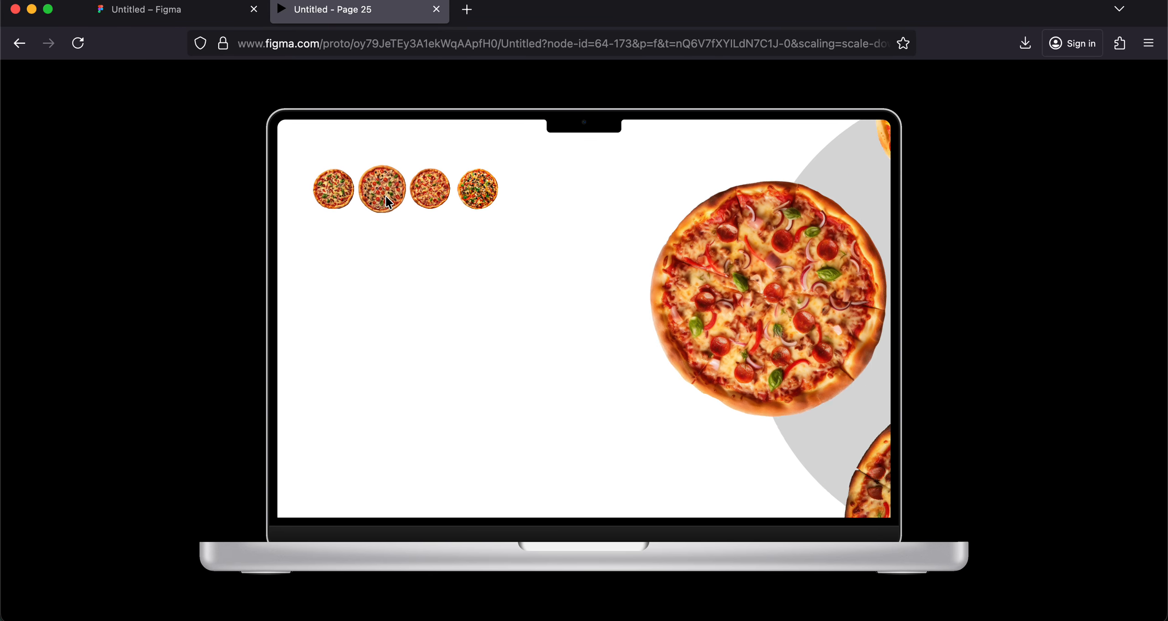
{"action": "left_click", "coordinate": [334, 198]}
{"action": "left_click", "coordinate": [398, 198]}
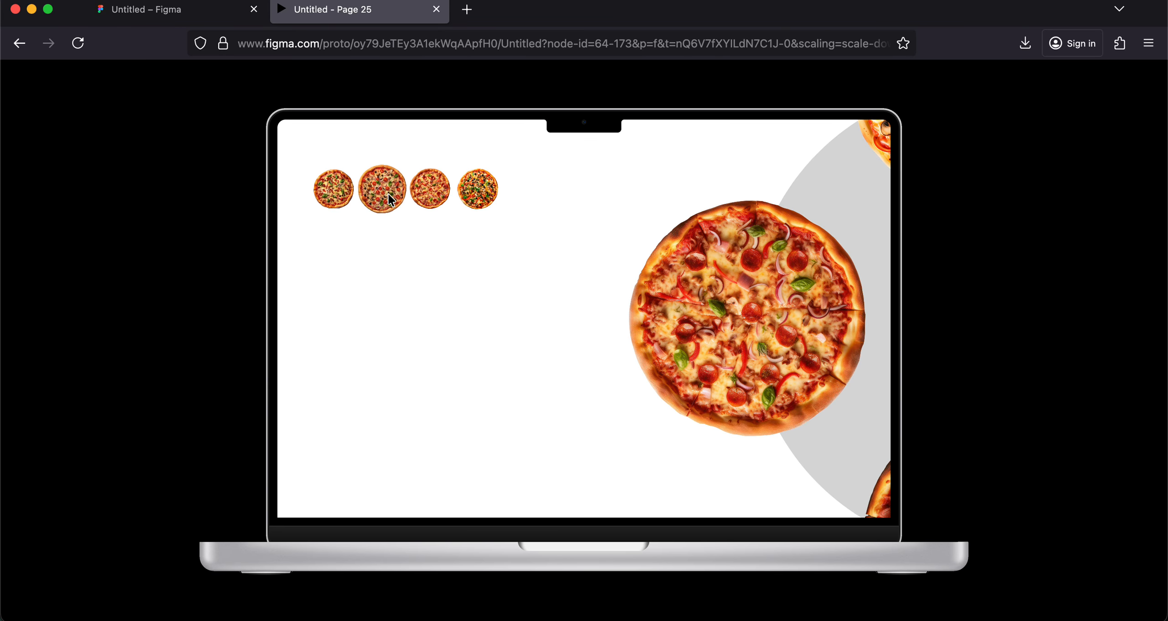
{"action": "left_click", "coordinate": [316, 196]}
{"action": "left_click", "coordinate": [386, 201]}
{"action": "left_click", "coordinate": [352, 200]}
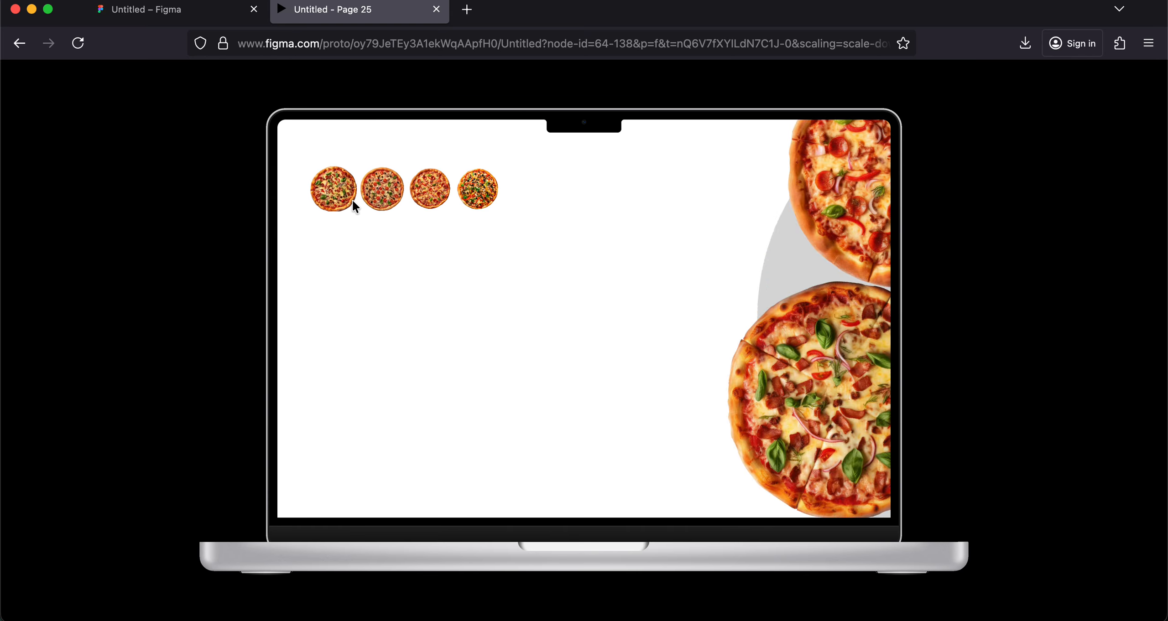
{"action": "left_click", "coordinate": [385, 197]}
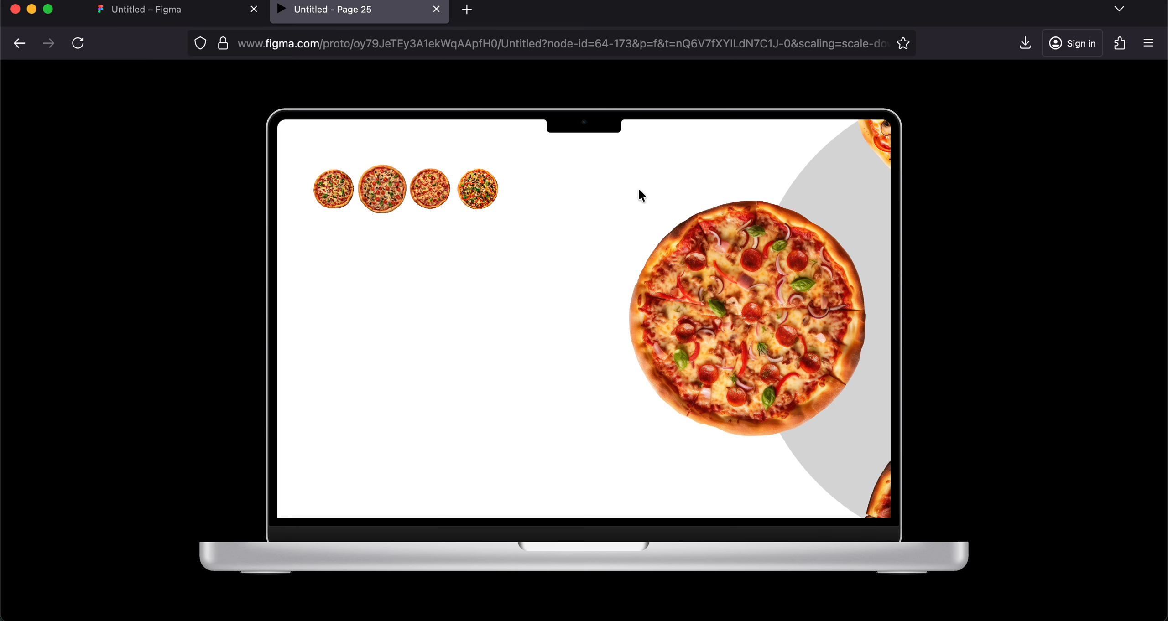